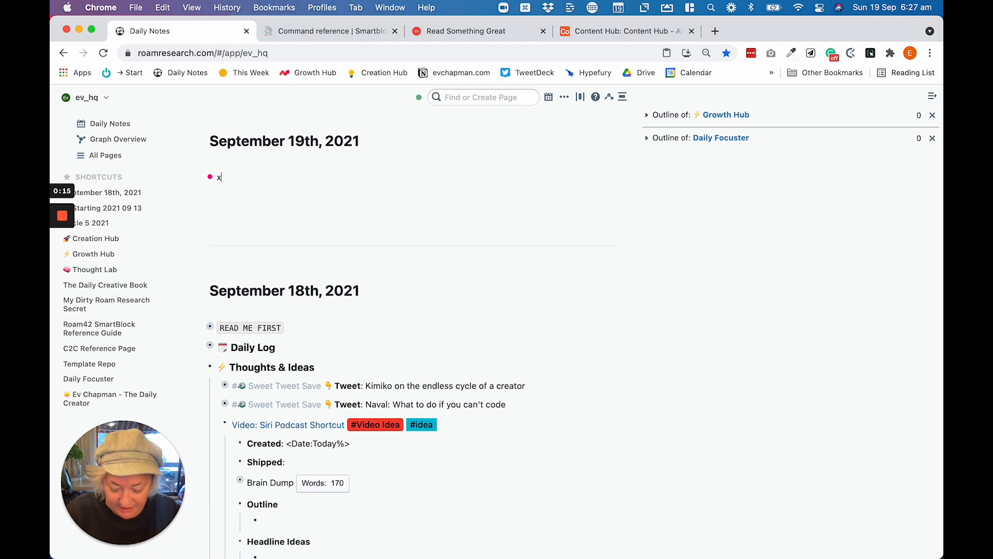
Step: Insert the DNP SmartBlock template into the empty September 19th, 2021 daily note
type("xxdn")
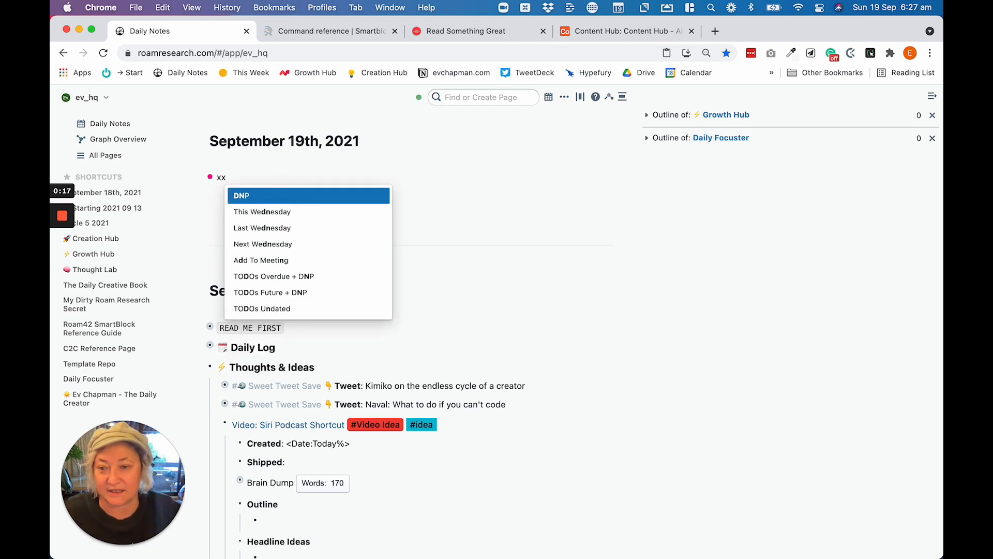
key("Return")
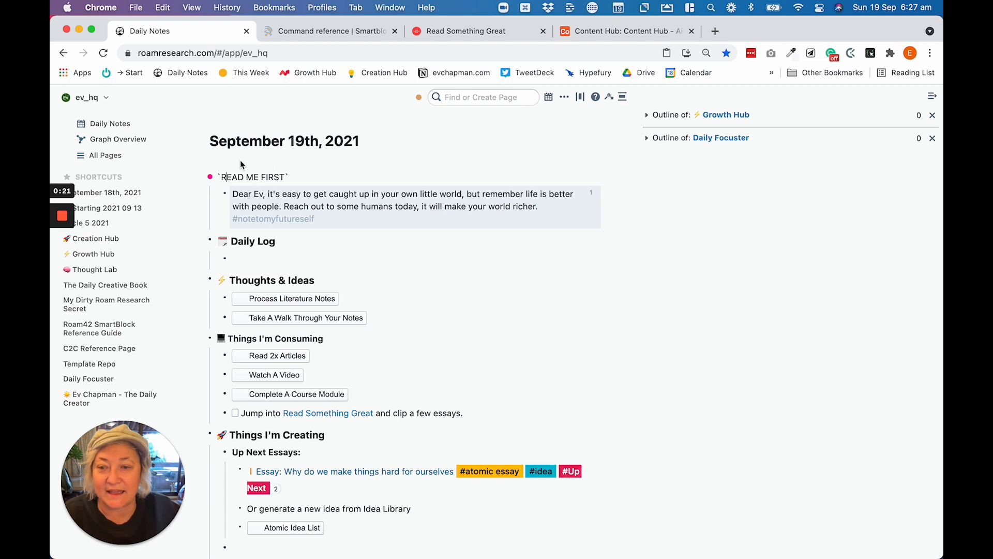
scroll(292, 118, "down", 3)
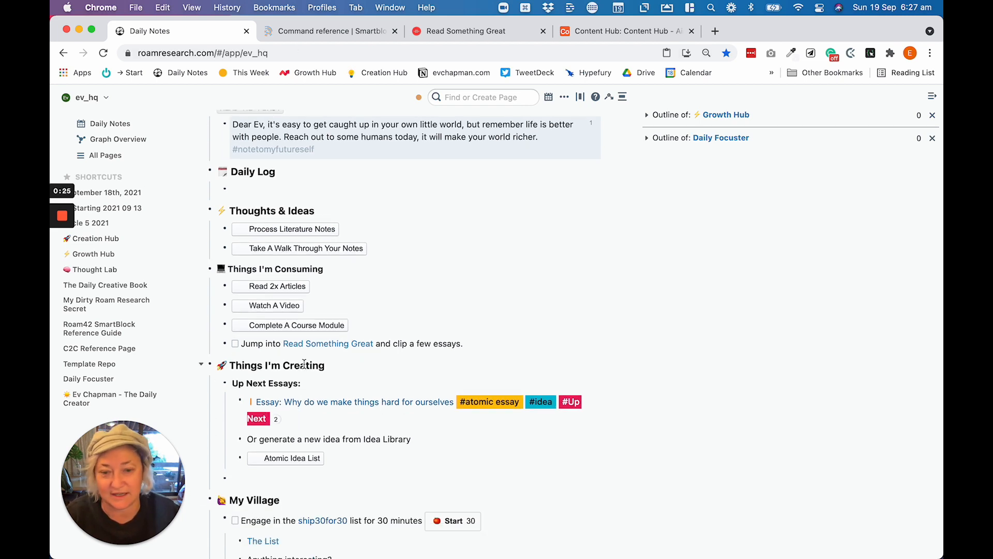
scroll(367, 379, "up", 3)
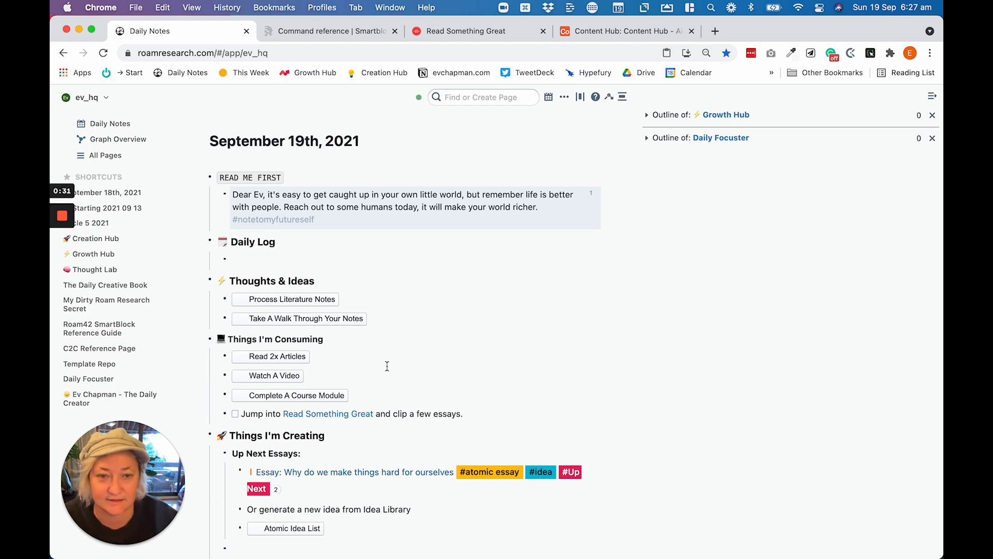
scroll(469, 351, "down", 2)
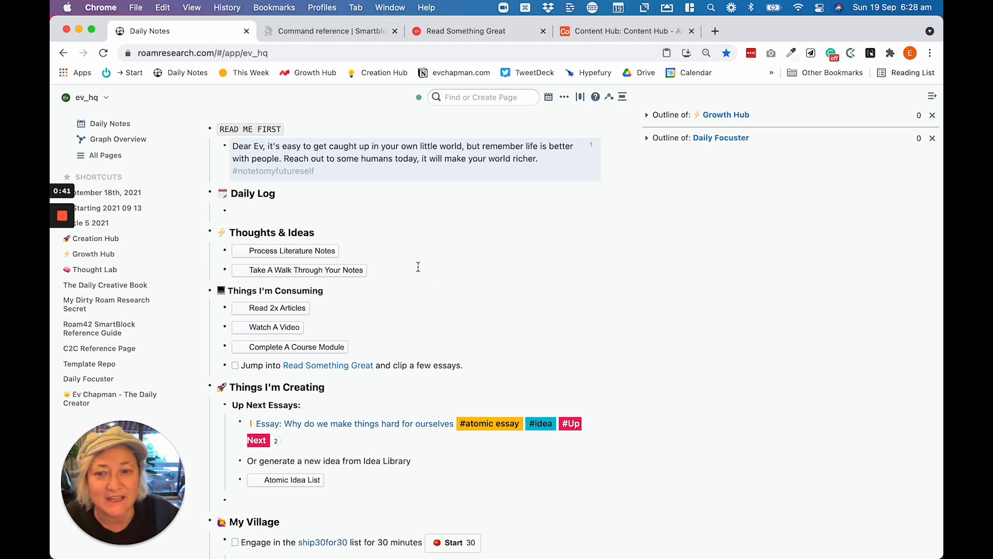
scroll(416, 275, "up", 1)
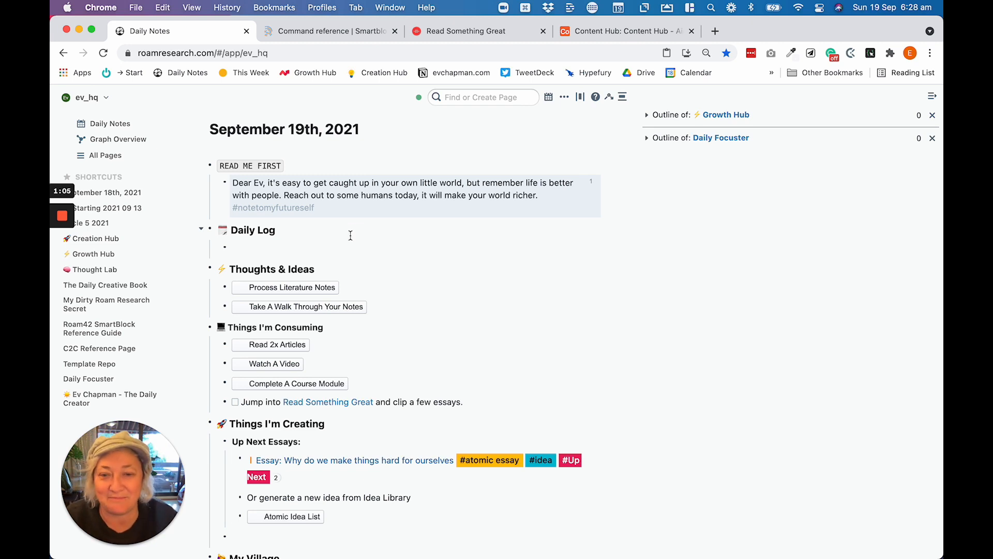
Step: Insert the .IJ Interstitial Entry SmartBlock in the empty block under Daily Log
scroll(342, 214, "down", 2)
left_click(259, 183)
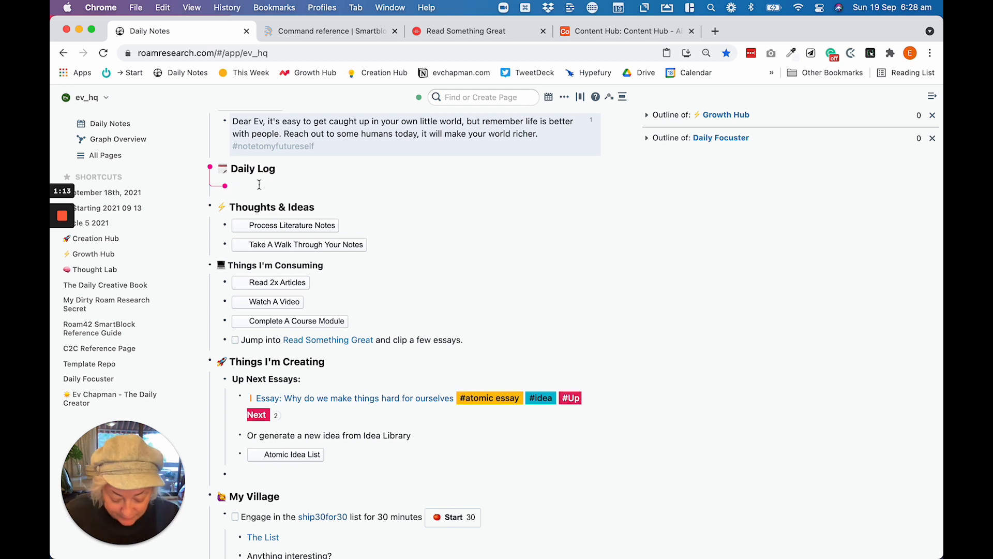
type("jjli")
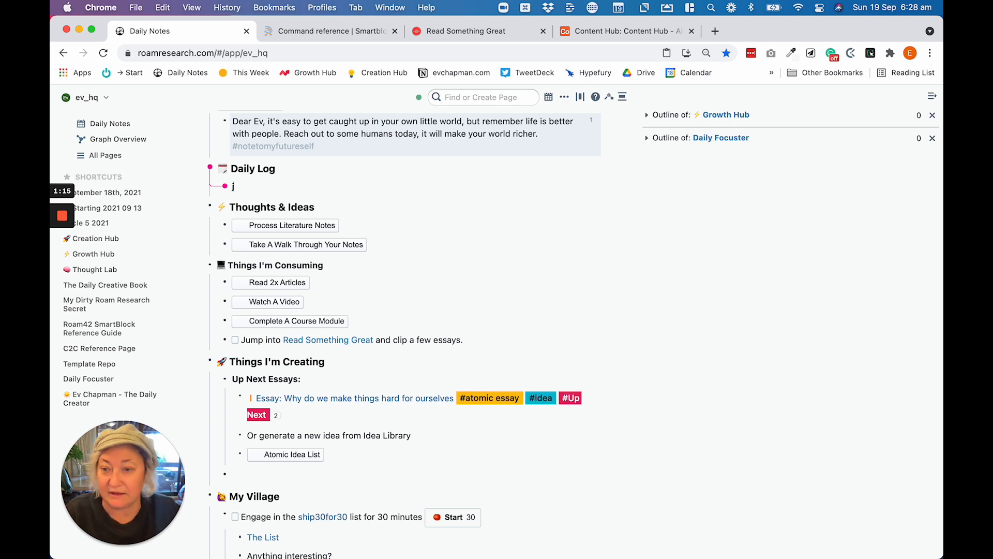
key("BackSpace")
key("BackSpace")
key("BackSpace")
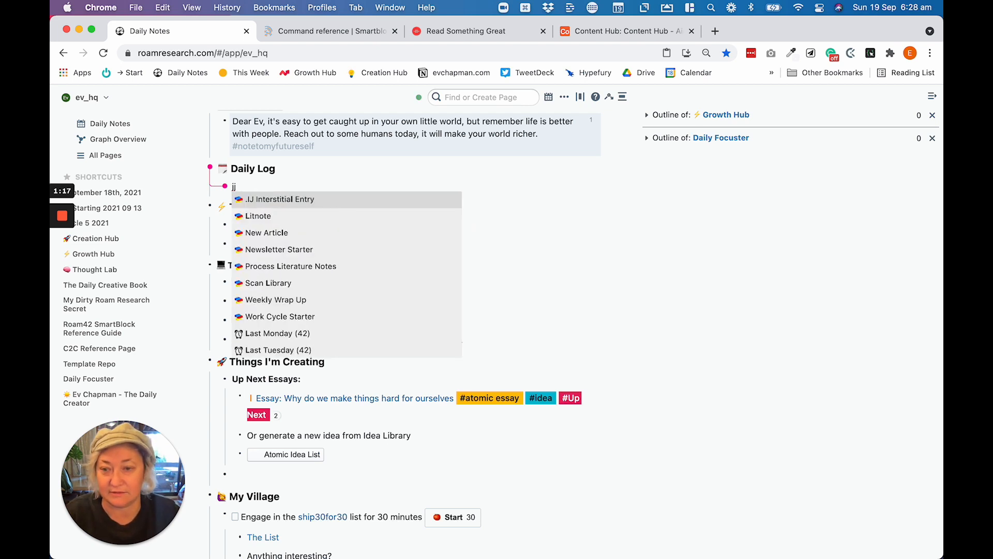
type("j")
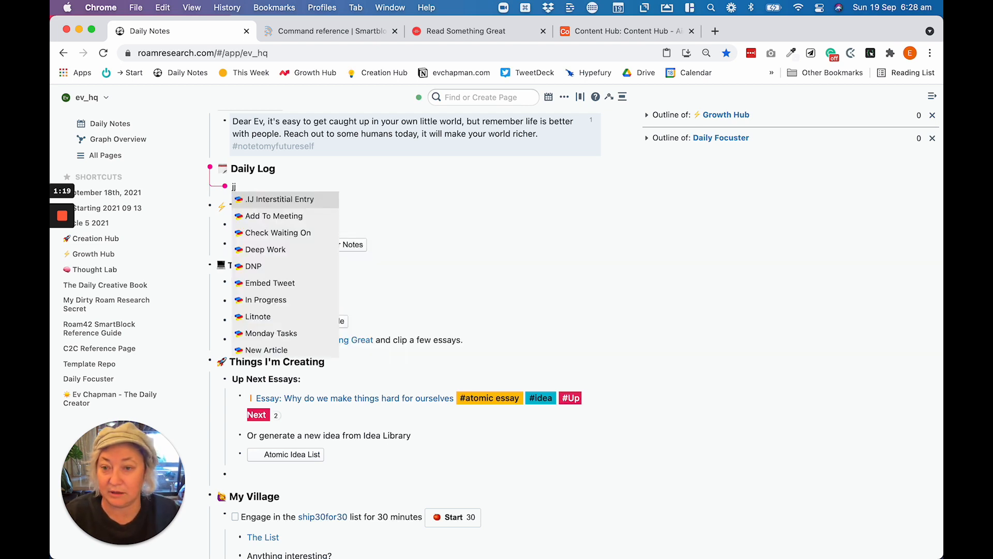
key("Return")
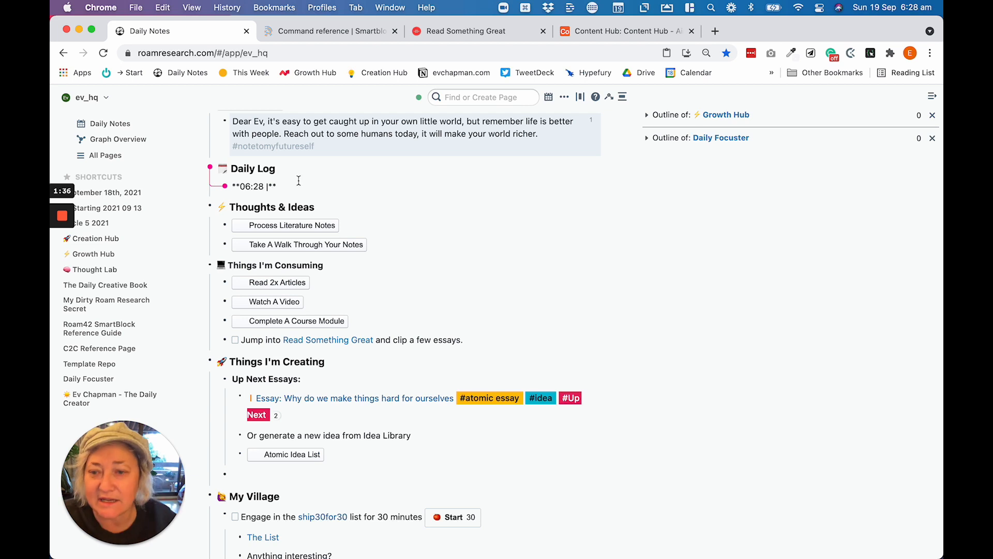
Step: Write "Recording video for Youtube." in the timestamped Daily Log entry and start a new empty block below it
type("Re")
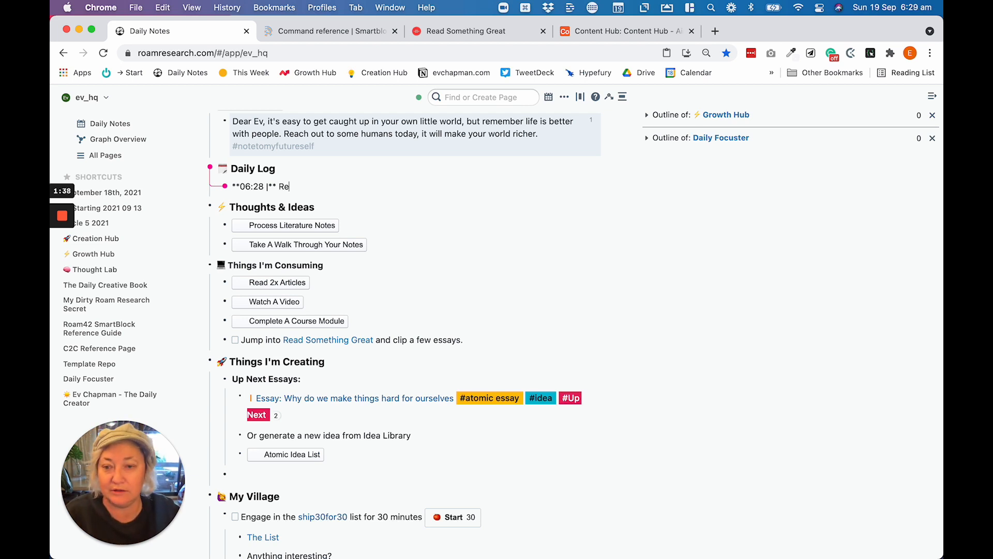
type("cording video for ")
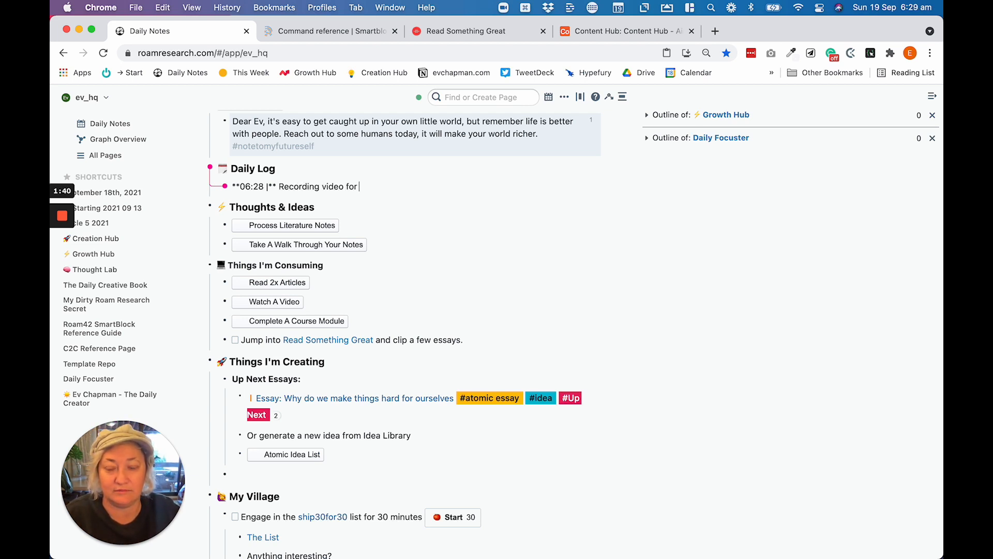
type("Youtube.")
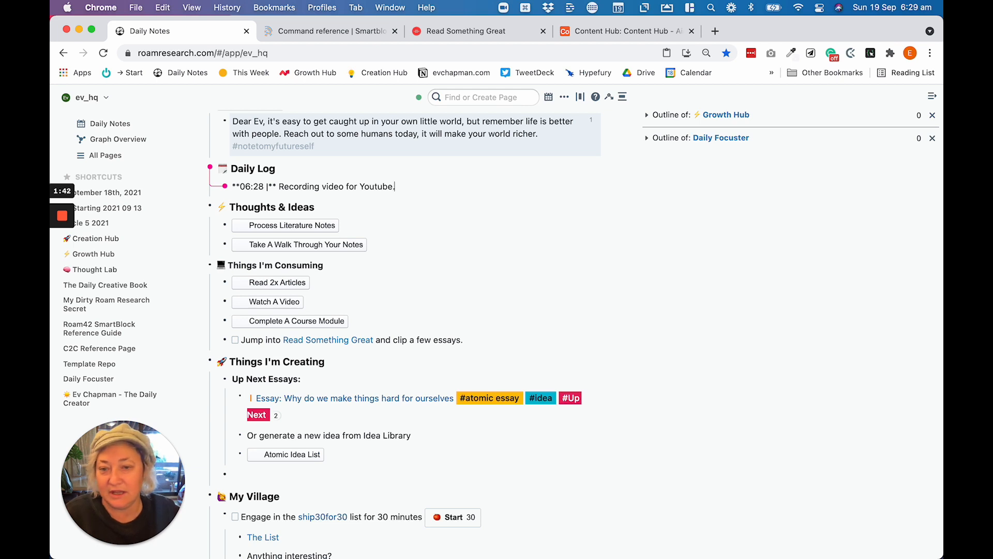
key("Return")
Step: Run the Process Literature Notes SmartBlock under Thoughts & Ideas
scroll(266, 259, "down", 2)
scroll(266, 259, "up", 5)
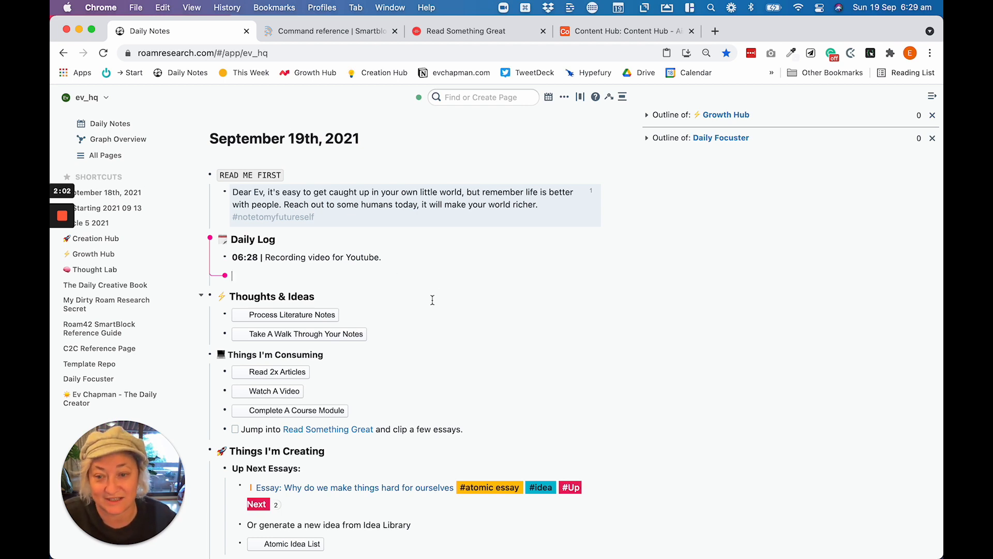
scroll(293, 238, "down", 5)
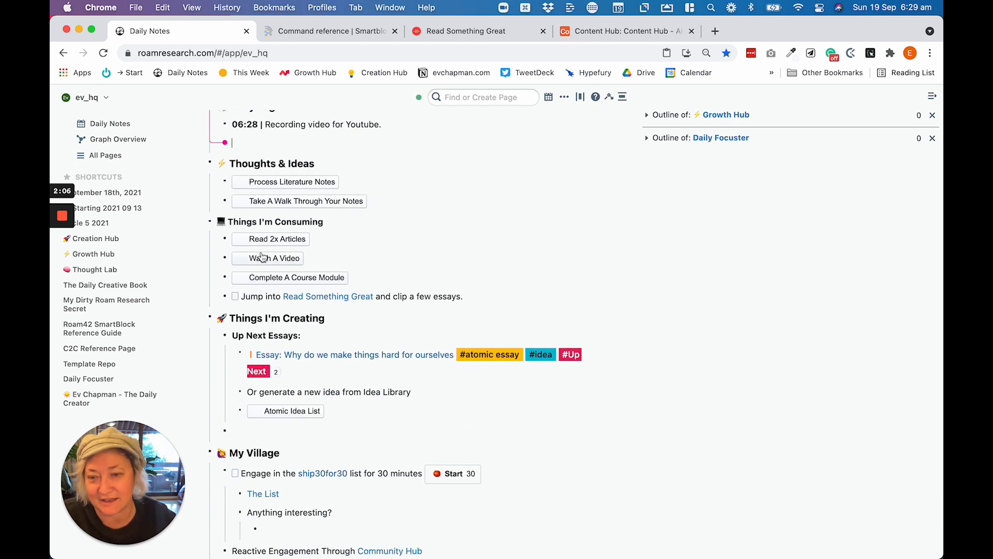
scroll(284, 182, "up", 1)
left_click(284, 181)
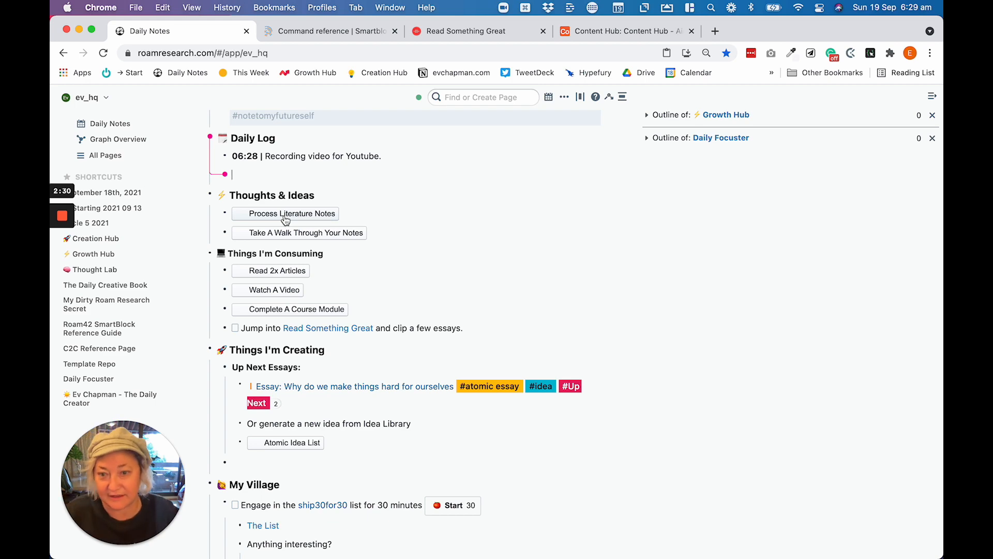
left_click(269, 219)
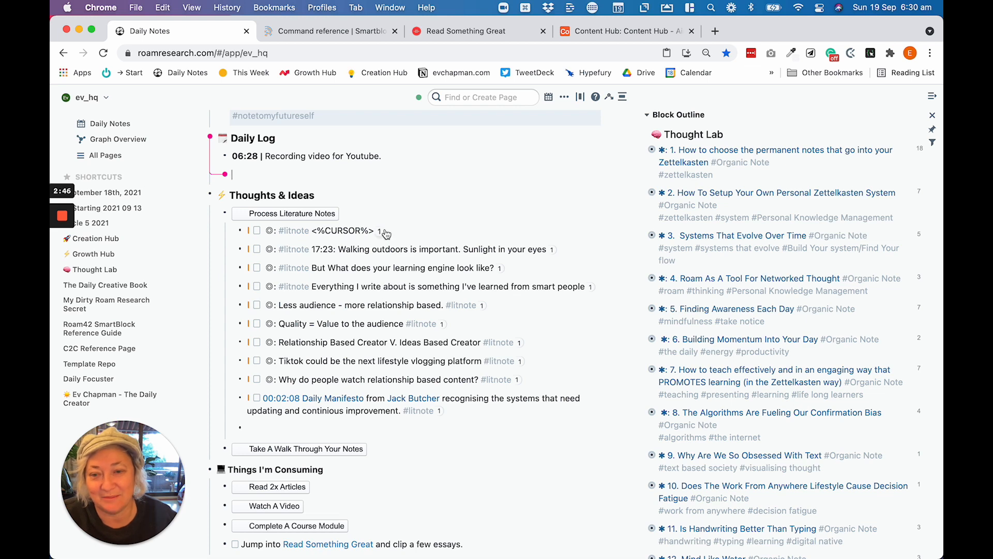
Step: Delete the #litnote block containing <%CURSOR%> from the generated literature notes
left_click(403, 231)
key("super+a")
key("BackSpace")
key("BackSpace")
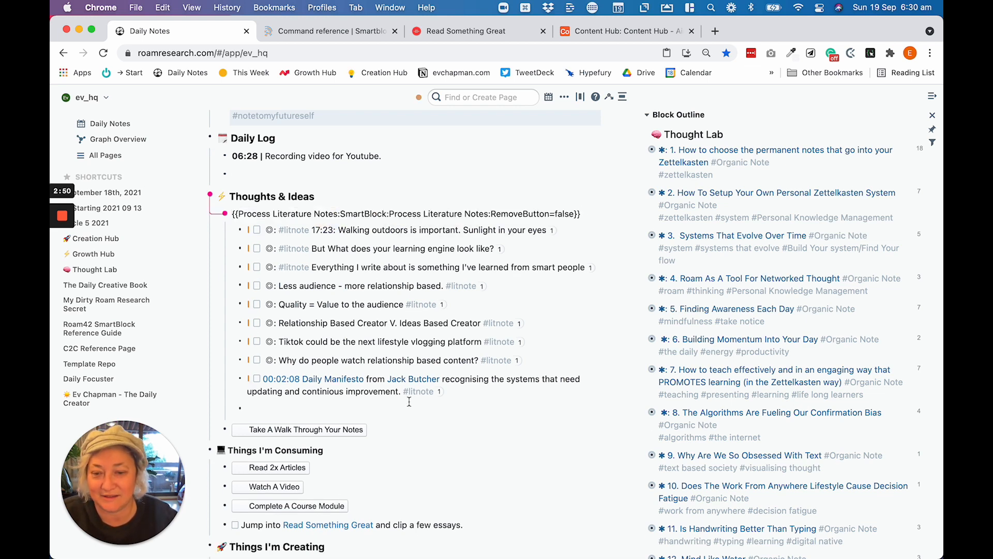
left_click(613, 342)
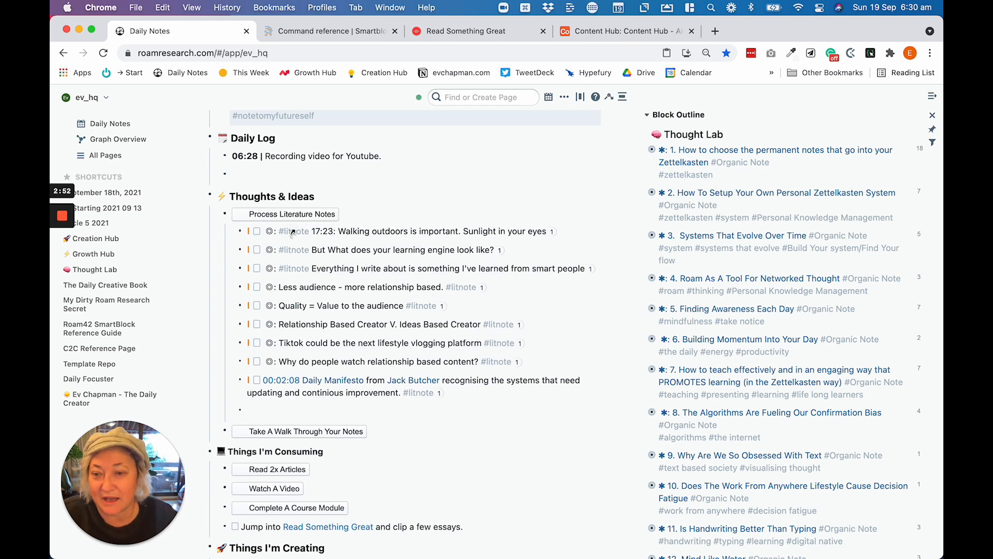
Step: Expand the source reference of the "Walking outdoors is important" literature note and collapse note 15 in the Thought Lab outline
left_click(552, 232)
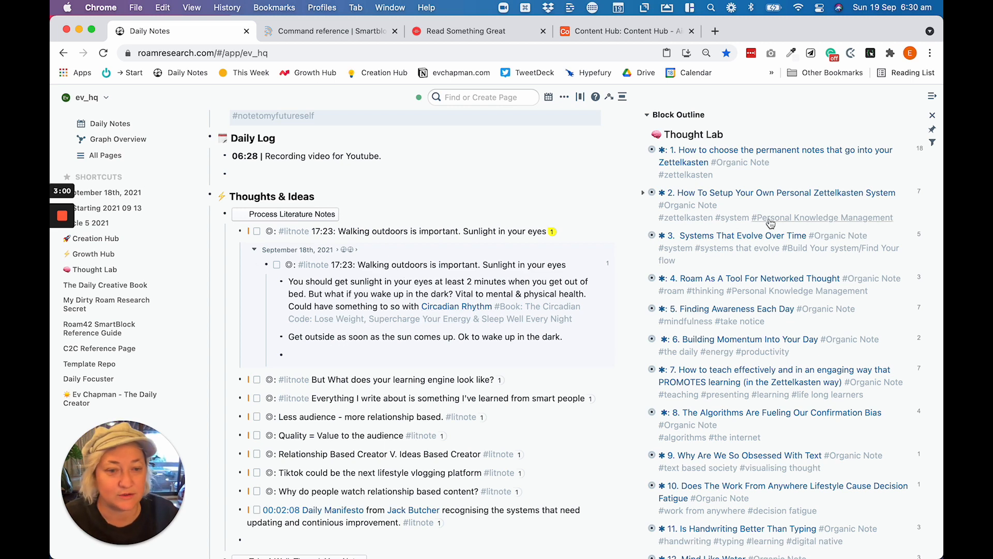
scroll(734, 305, "down", 10)
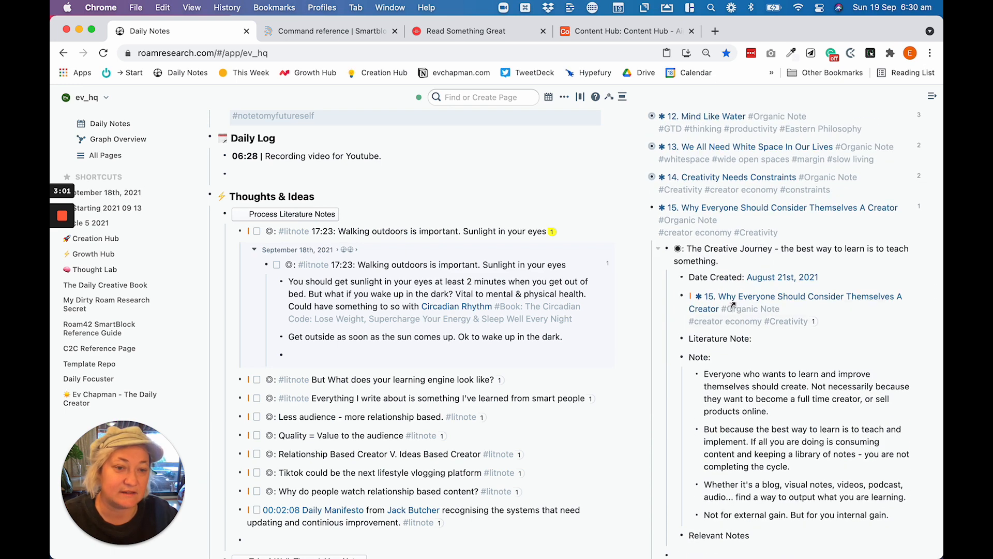
left_click(643, 208)
Step: Look through the remaining Thought Lab organic notes and collapse note 44, "It's Time To Embrace Slow Productivity"
scroll(750, 393, "down", 10)
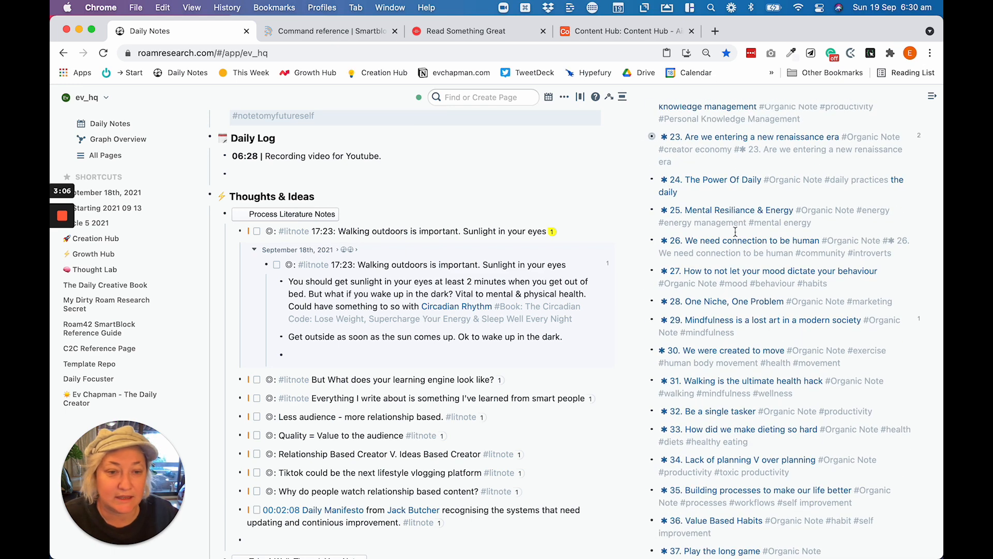
scroll(735, 243, "down", 5)
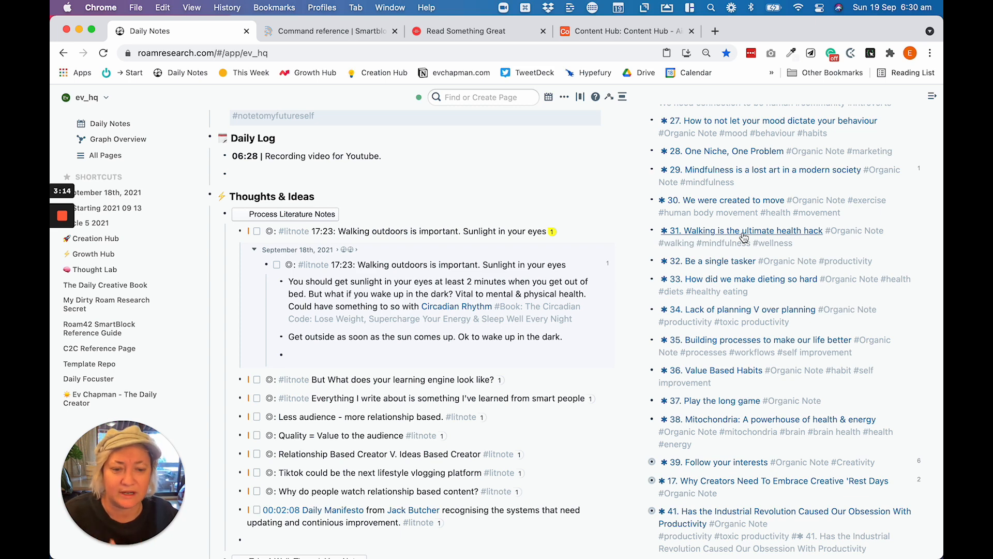
scroll(743, 237, "down", 10)
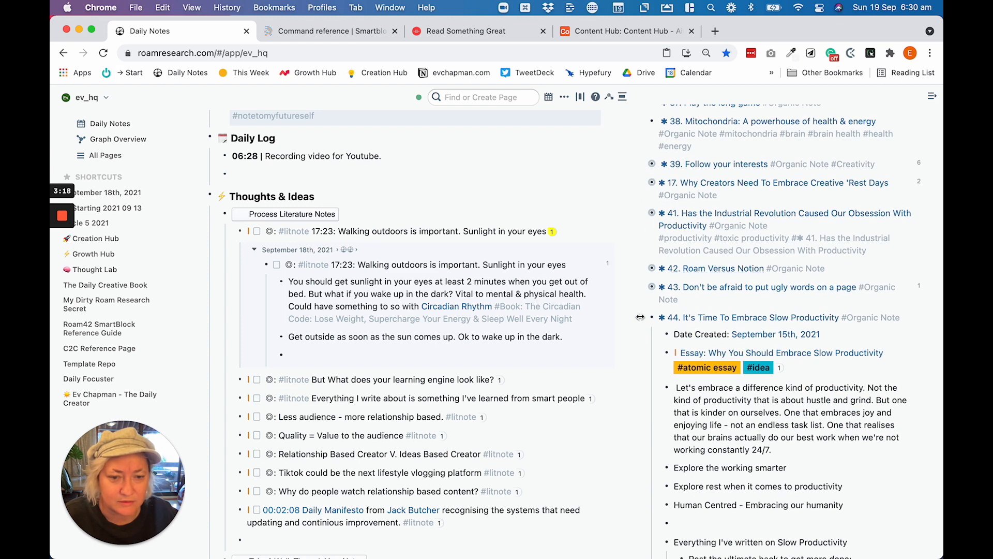
left_click(644, 320)
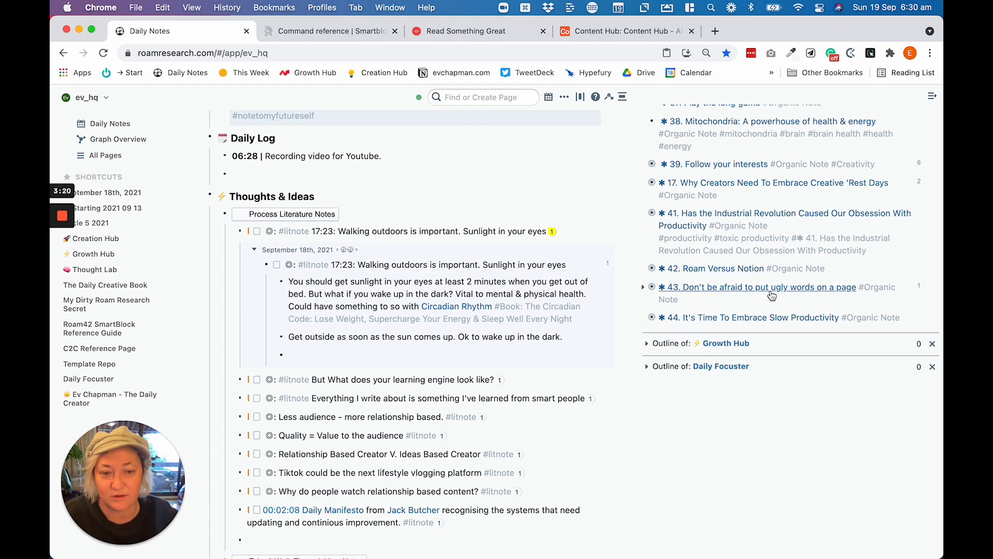
Step: Return to the start of the Thought Lab outline and collapse the walking literature note's expanded source reference
scroll(770, 290, "up", 20)
scroll(770, 290, "up", 2)
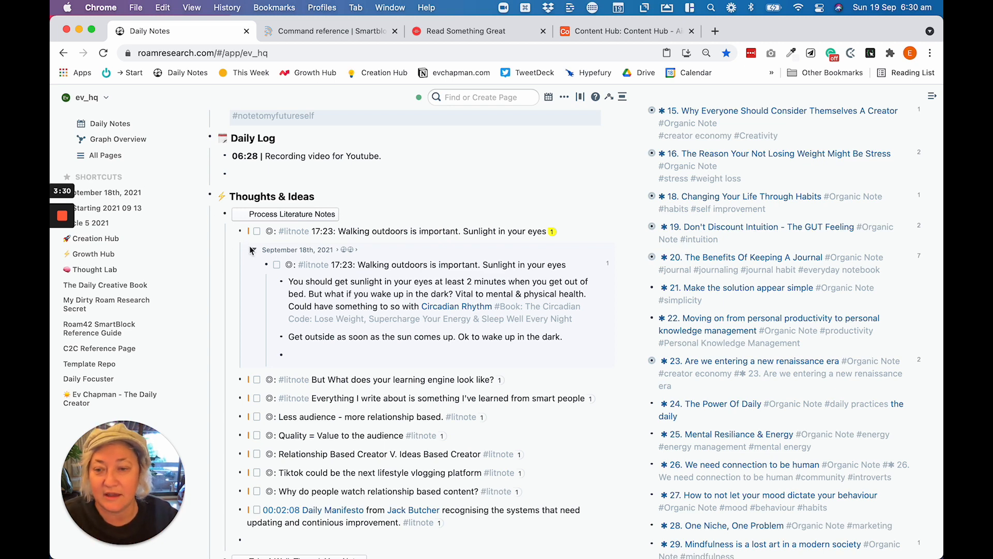
left_click(551, 231)
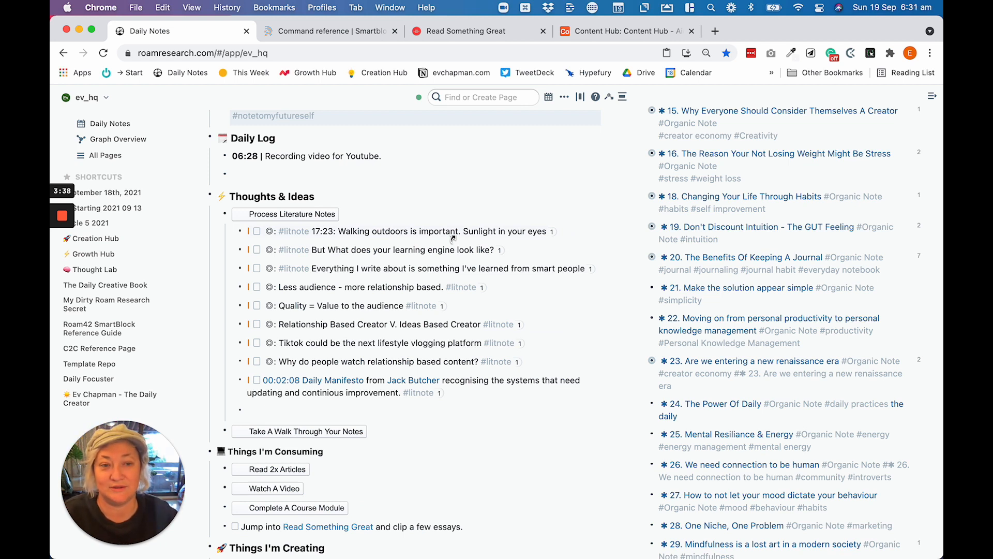
scroll(746, 239, "up", 10)
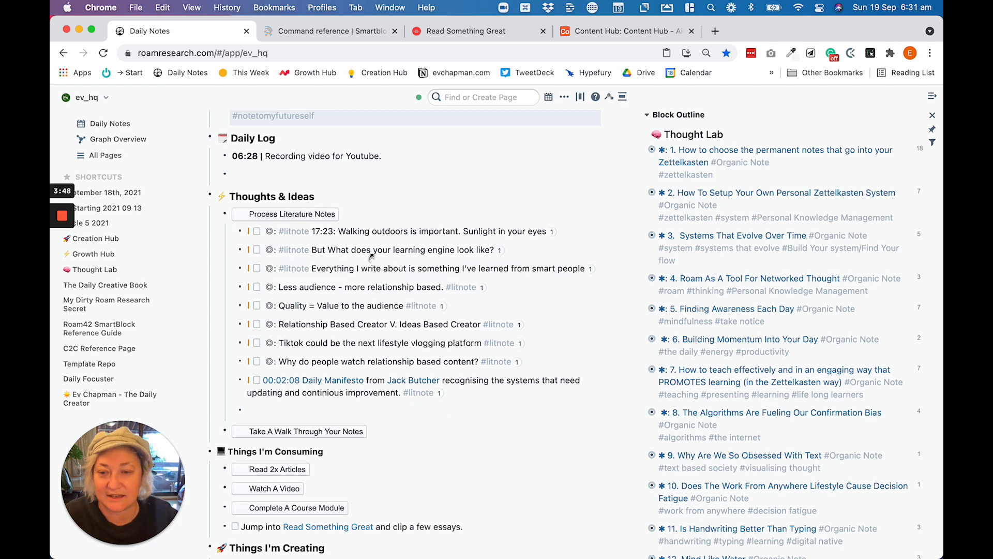
Step: Inspect the reference options and the raw block reference of the "Walking outdoors is important" literature note
right_click(327, 231)
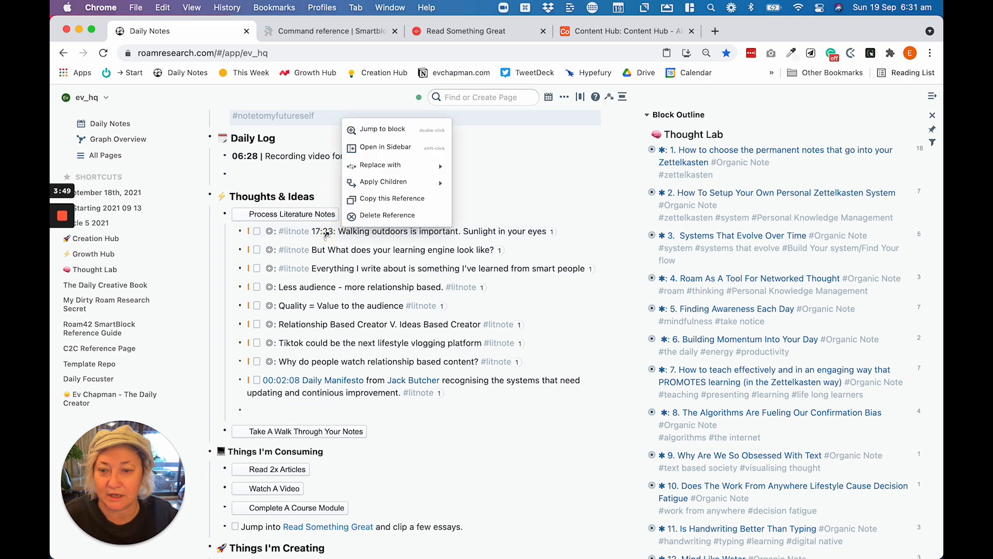
left_click(550, 209)
left_click(559, 232)
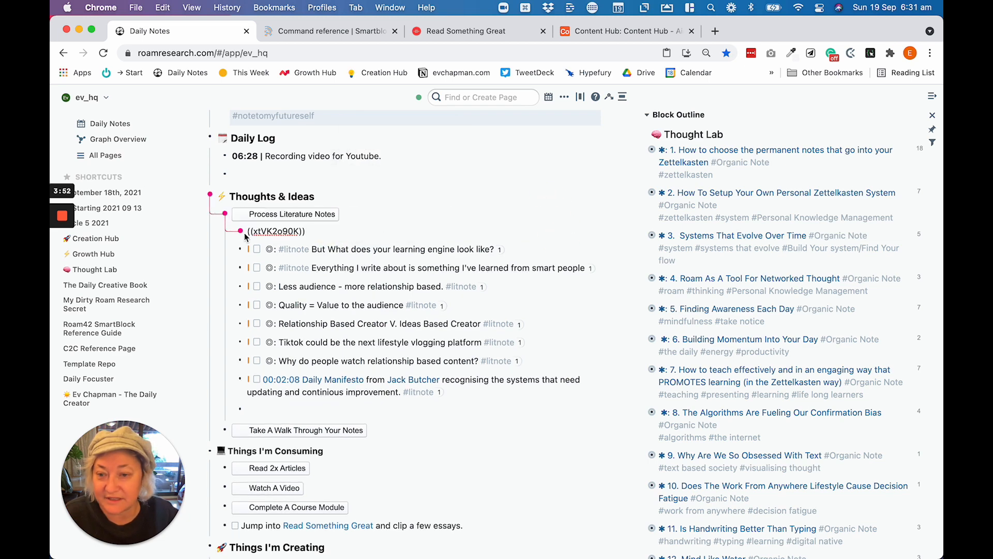
left_click(436, 179)
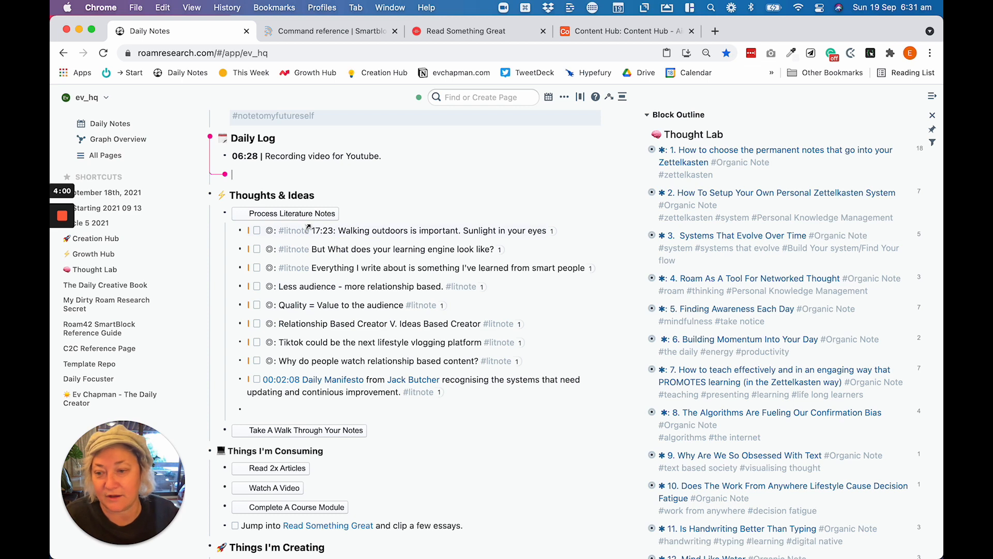
Step: Open the Template Repo outline beside the daily note and collapse its Scan Library SmartBlock
left_click(92, 368, "shift")
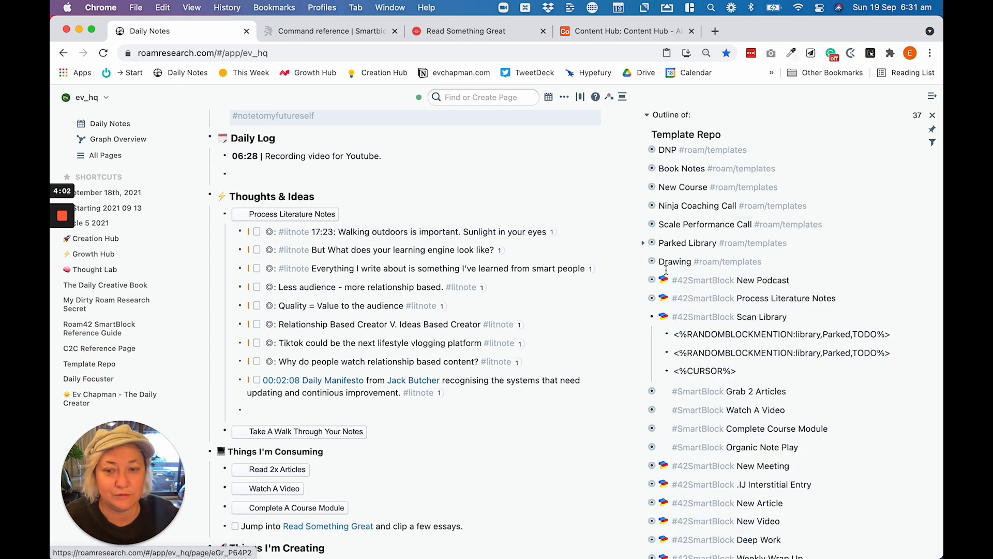
left_click(643, 318)
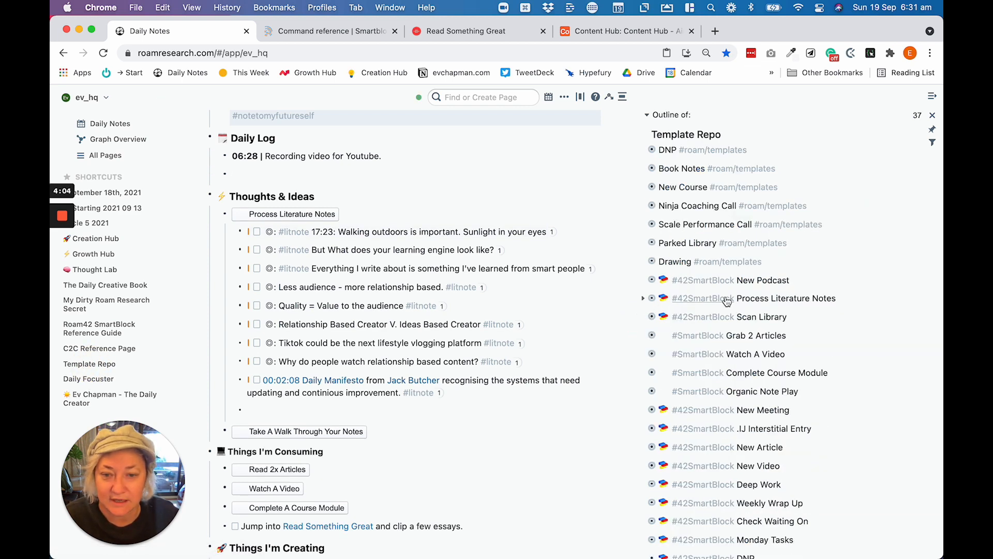
scroll(693, 310, "down", 8)
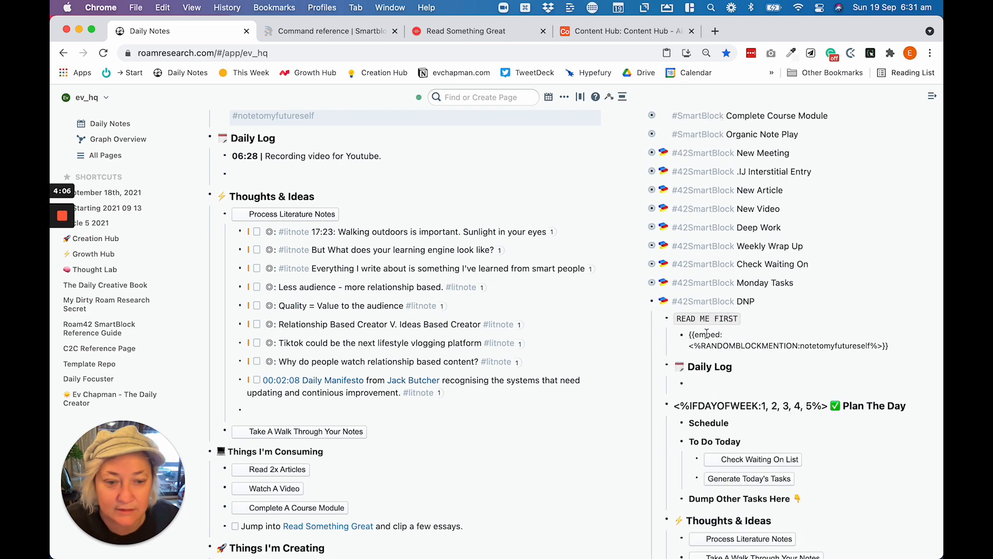
Step: Collapse the DNP and Random Essay Idea SmartBlocks in the Template Repo outline and return to its start
left_click(643, 149)
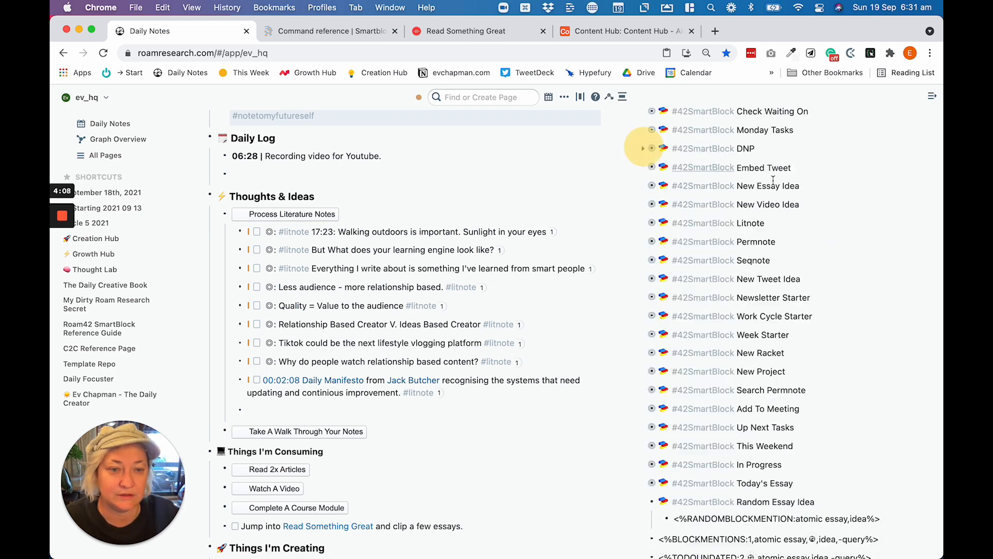
left_click(642, 502)
scroll(748, 423, "up", 10)
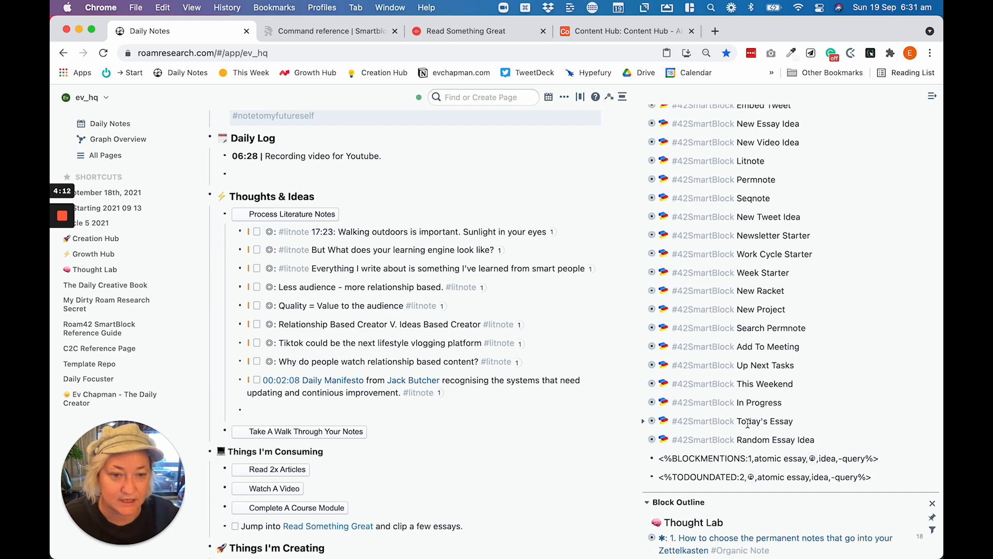
scroll(742, 404, "down", 2)
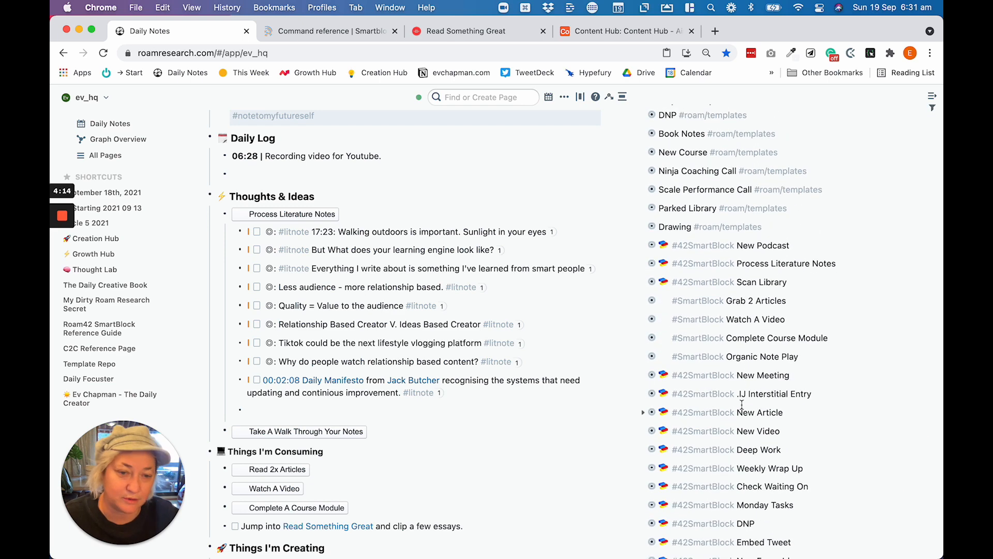
scroll(750, 357, "up", 1)
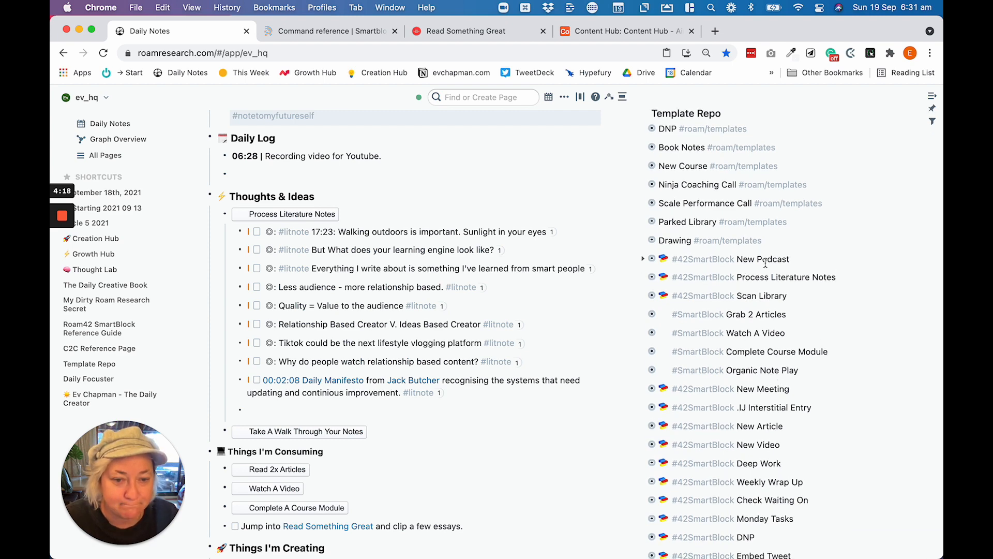
Step: Inspect the commands inside the Grab 2 Articles and Process Literature Notes SmartBlocks, including the raw TODOUNDATED line
scroll(766, 263, "down", 2)
left_click(643, 280)
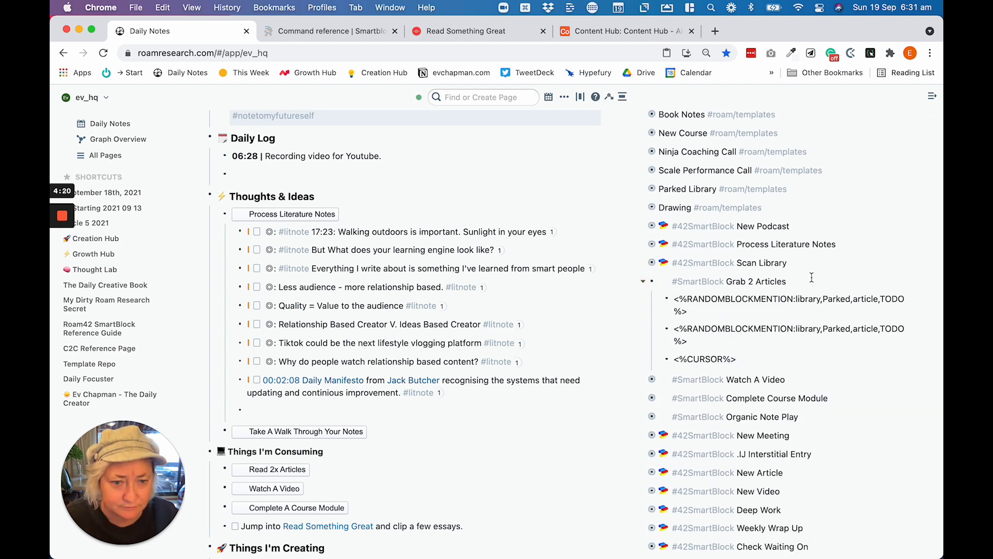
scroll(812, 277, "down", 1)
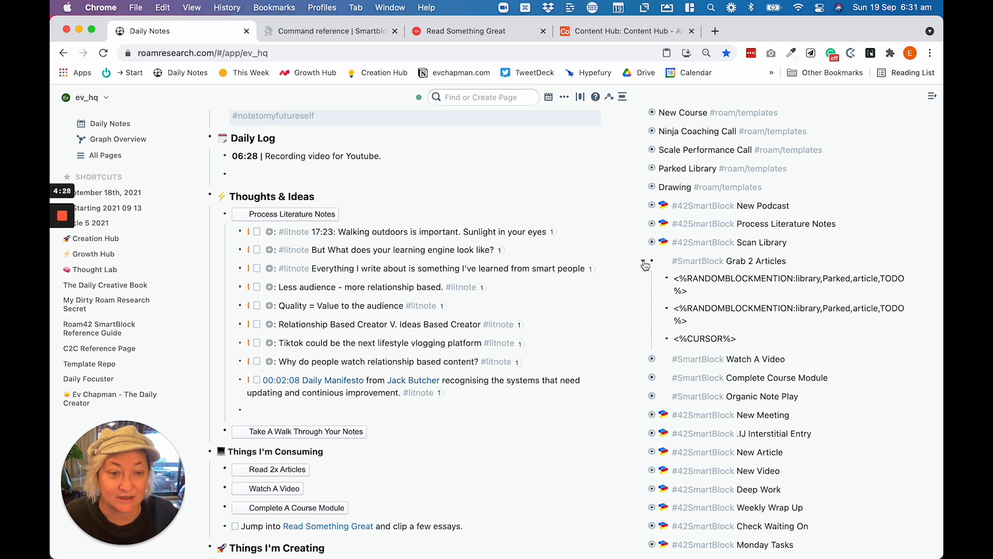
left_click(644, 261)
left_click(643, 225)
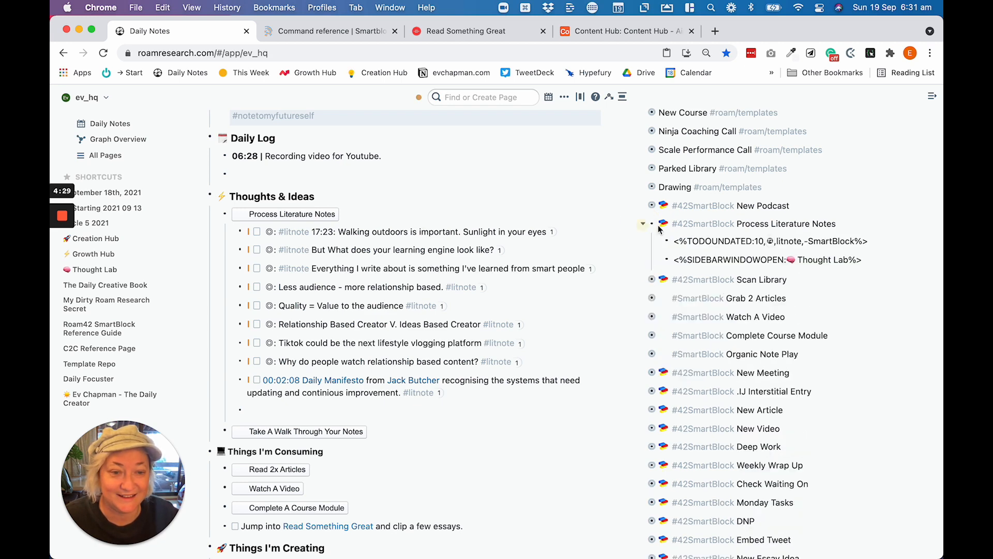
left_click(737, 240)
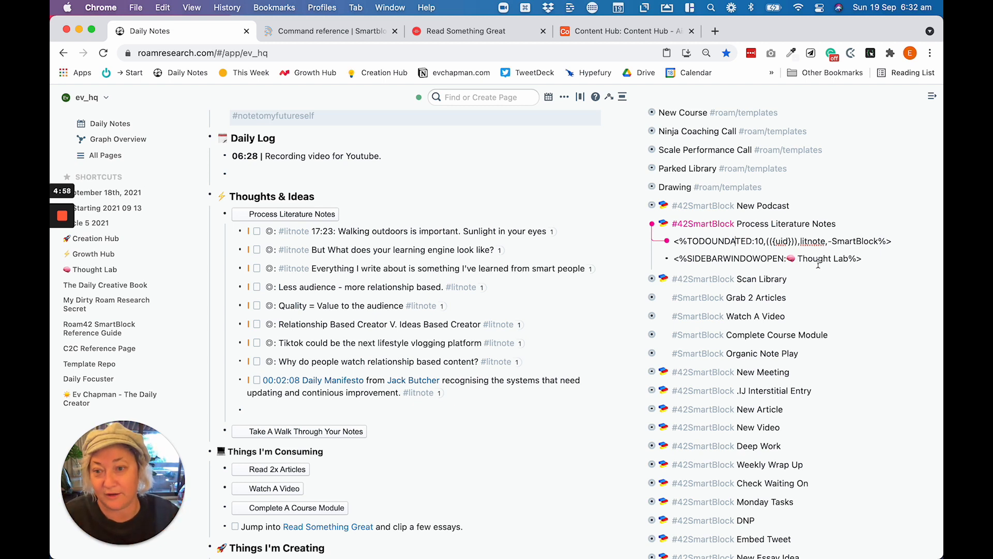
Step: Close the Template Repo and Thought Lab outlines and collapse the results under Process Literature Notes in the daily note
scroll(900, 135, "up", 3)
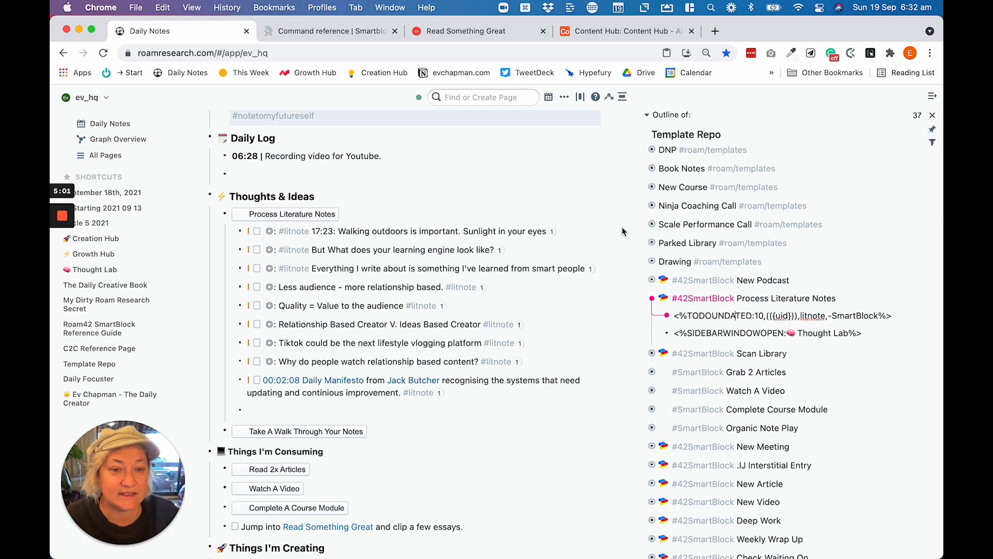
left_click(932, 115)
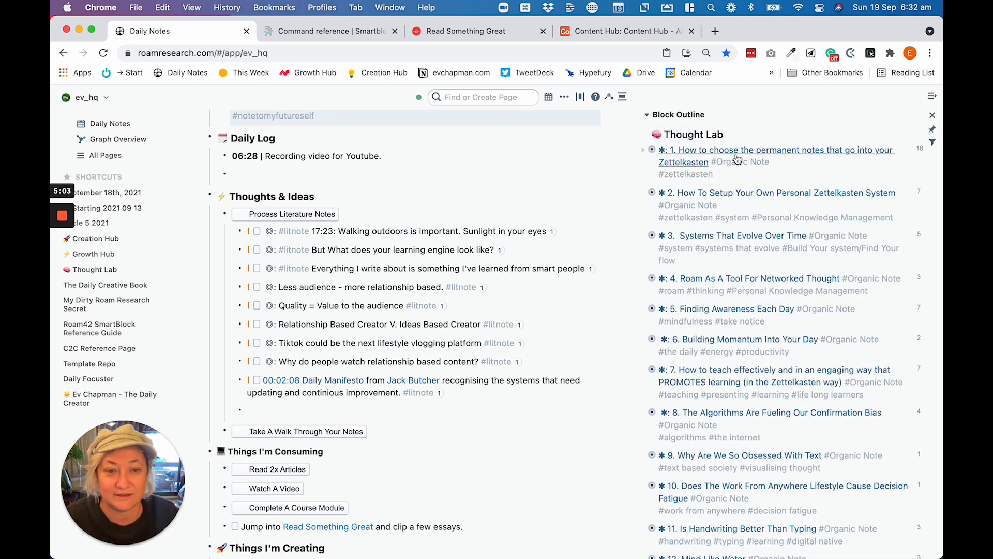
left_click(932, 115)
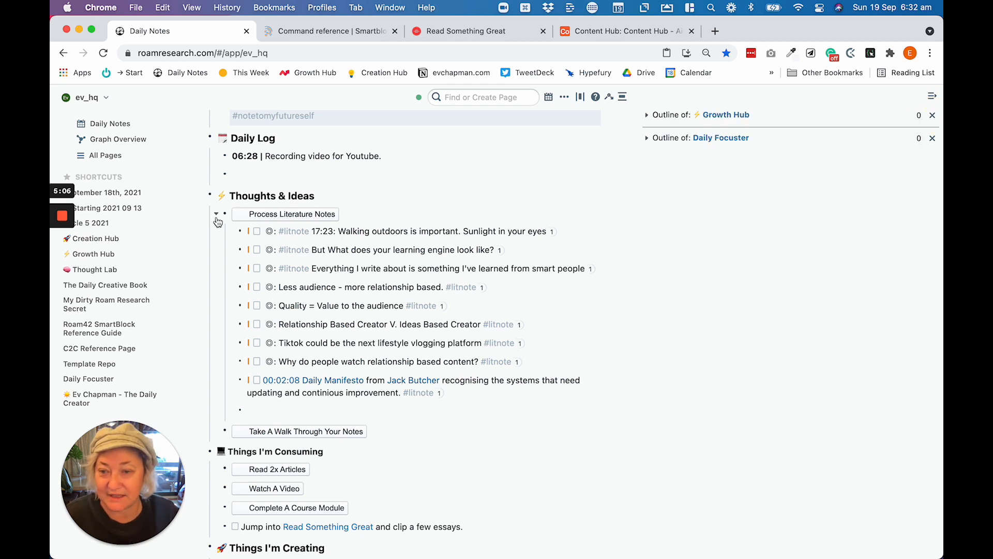
left_click(216, 216)
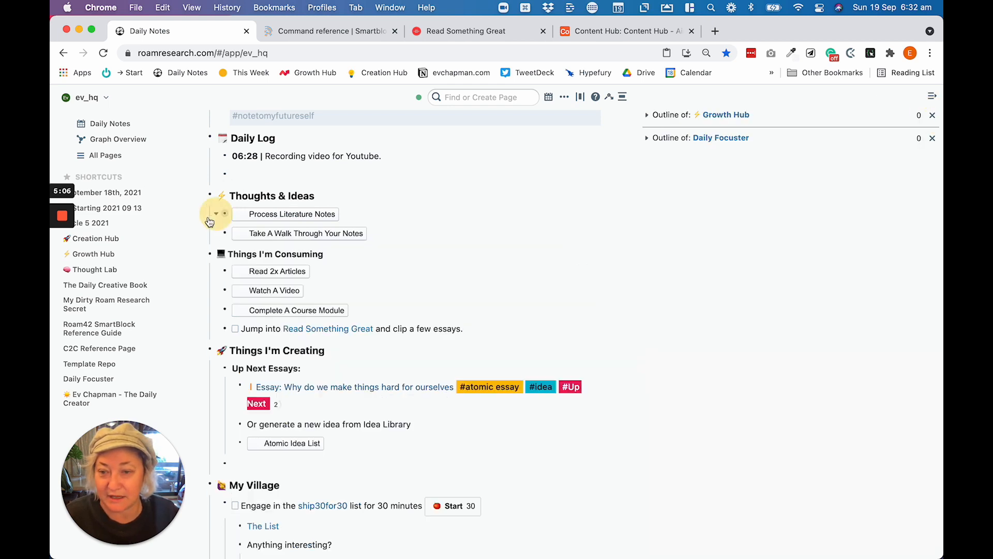
Step: Run Take A Walk Through Your Notes and inspect the code behind it and the Process Literature Notes button
left_click(283, 236)
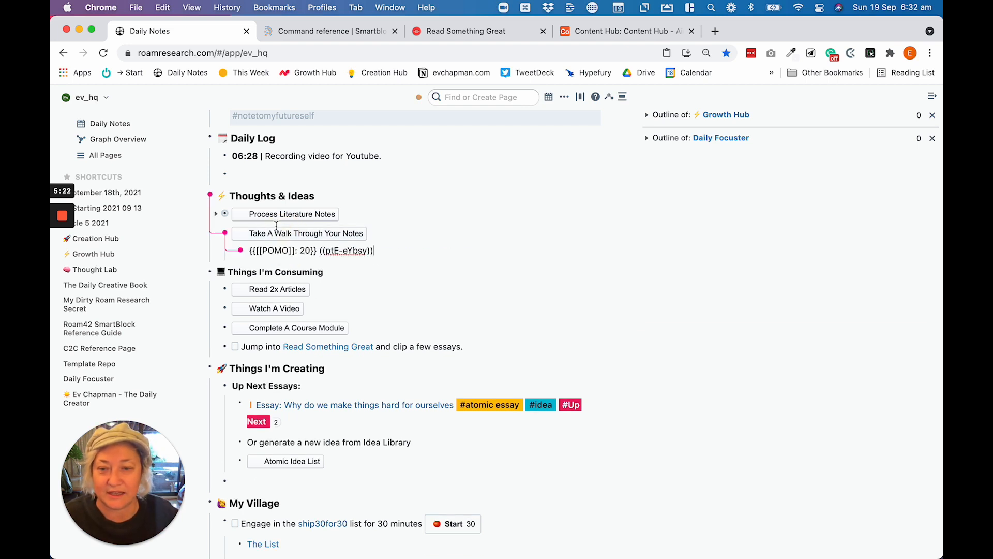
left_click(467, 233)
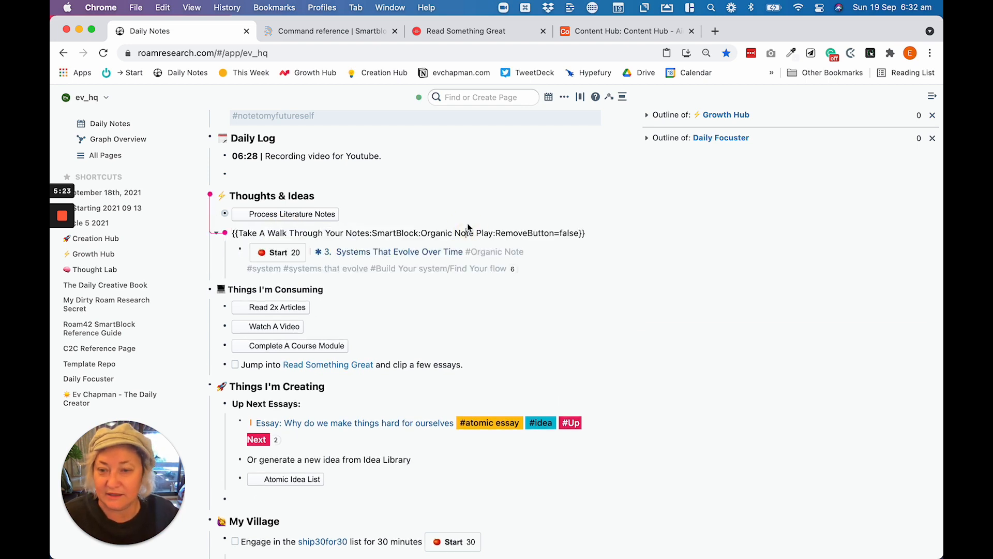
left_click(498, 213)
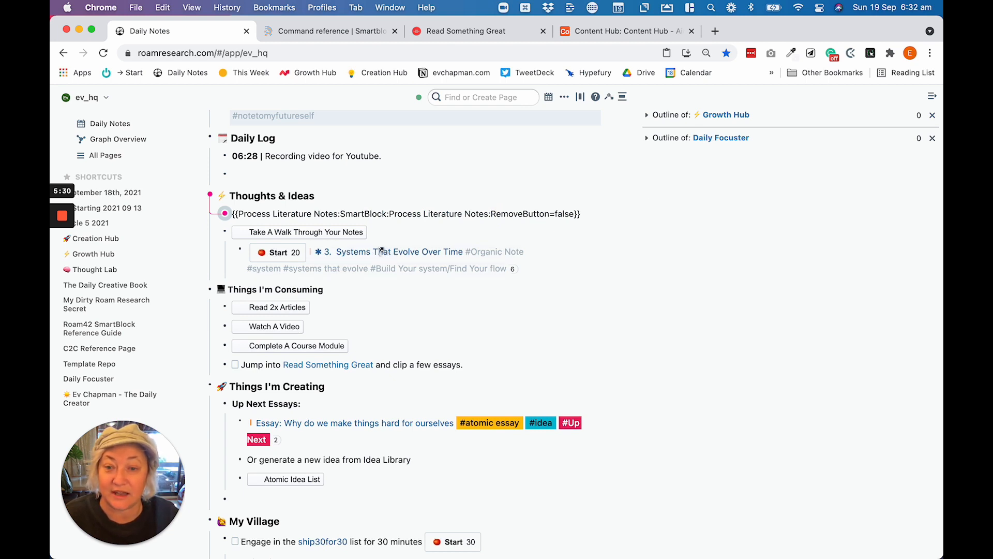
Step: View the references to the "Systems That Evolve Over Time" organic note inline and hide them again
left_click(514, 270)
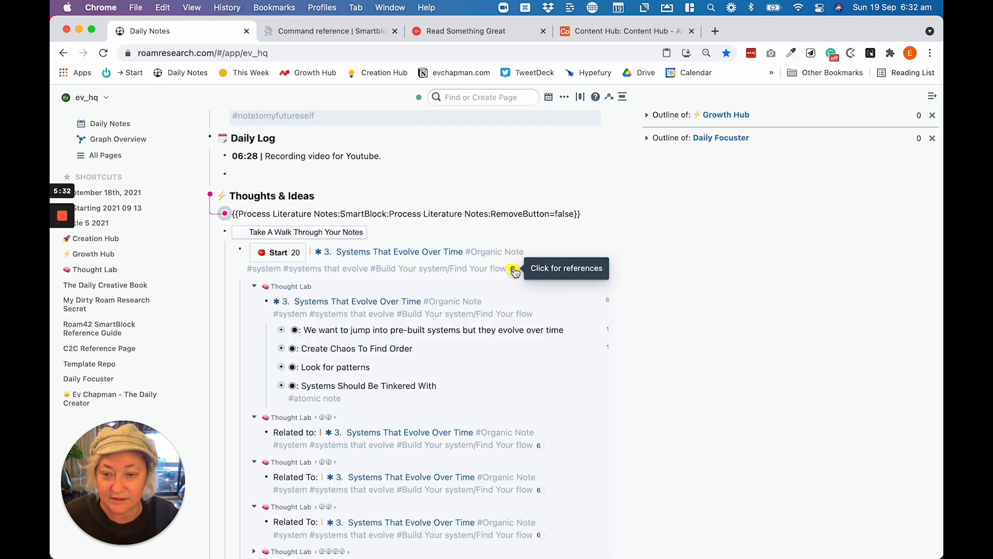
scroll(414, 289, "down", 1)
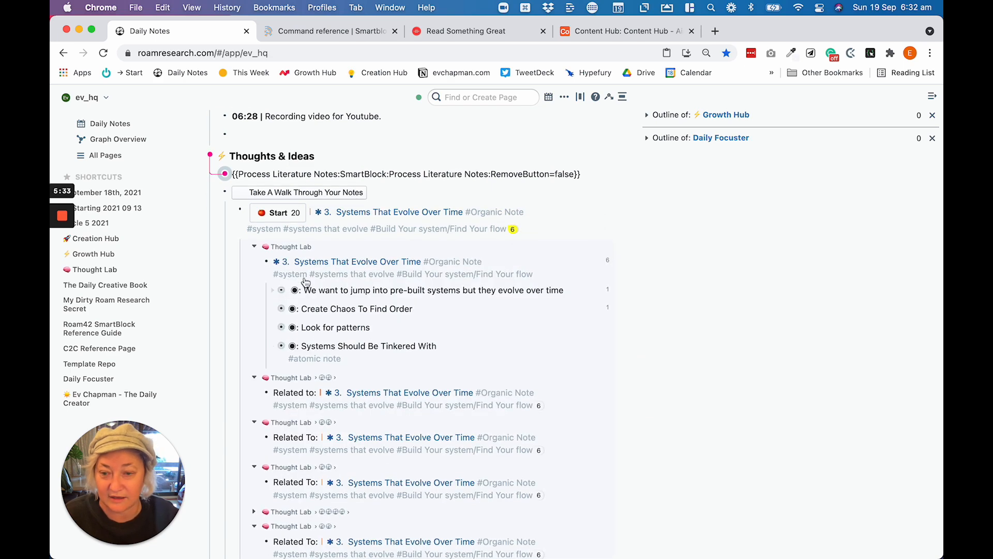
left_click(512, 228)
Step: Open the "Systems That Evolve Over Time" organic note beside the daily note and expand its child notes
right_click(415, 215)
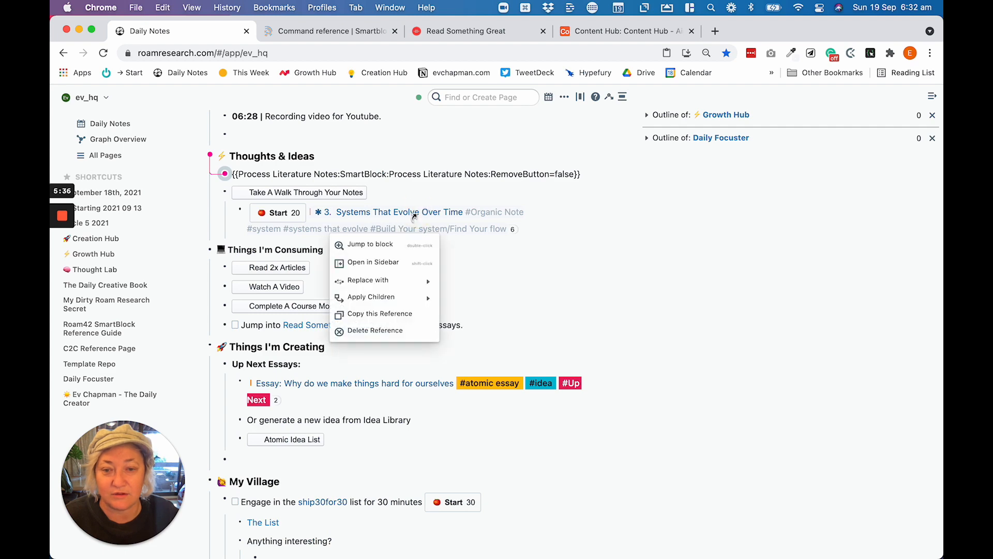
left_click(383, 262)
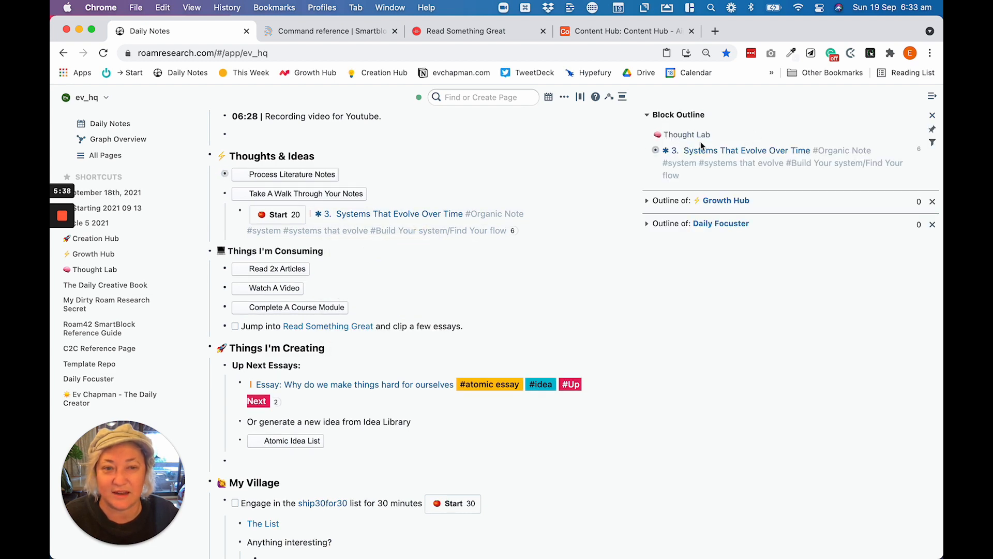
left_click(648, 150)
Step: Start the 20-minute timer for the note walk and collapse the "Systems Should Be Tinkered With" note
left_click(299, 220)
scroll(781, 201, "down", 2)
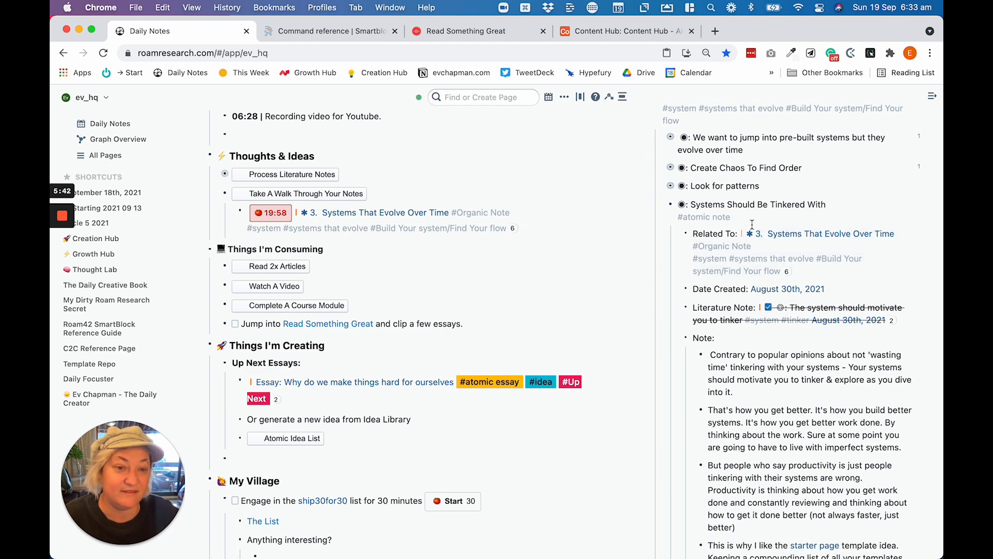
left_click(662, 204)
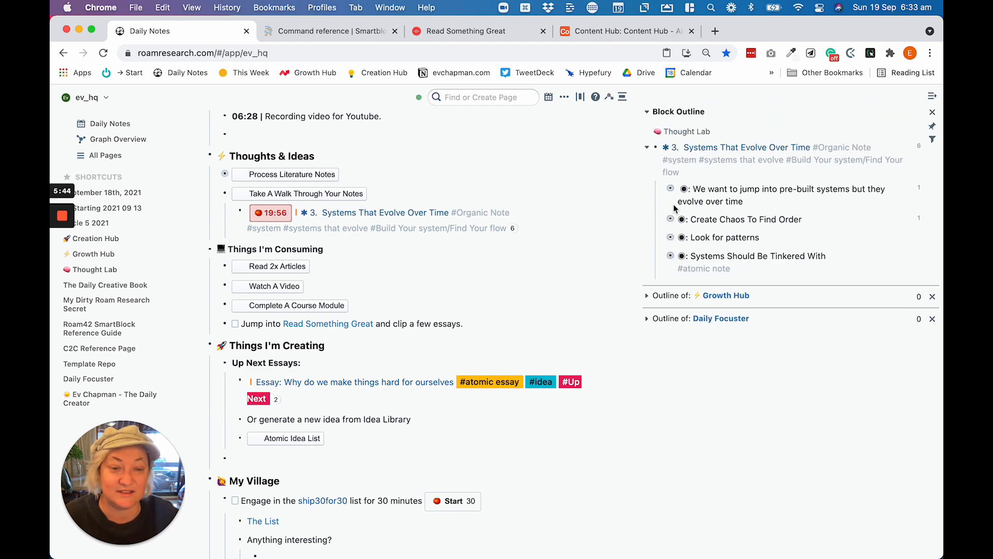
Step: Read through the "We want to jump into pre-built systems but they evolve over time" note and collapse it again
left_click(662, 188)
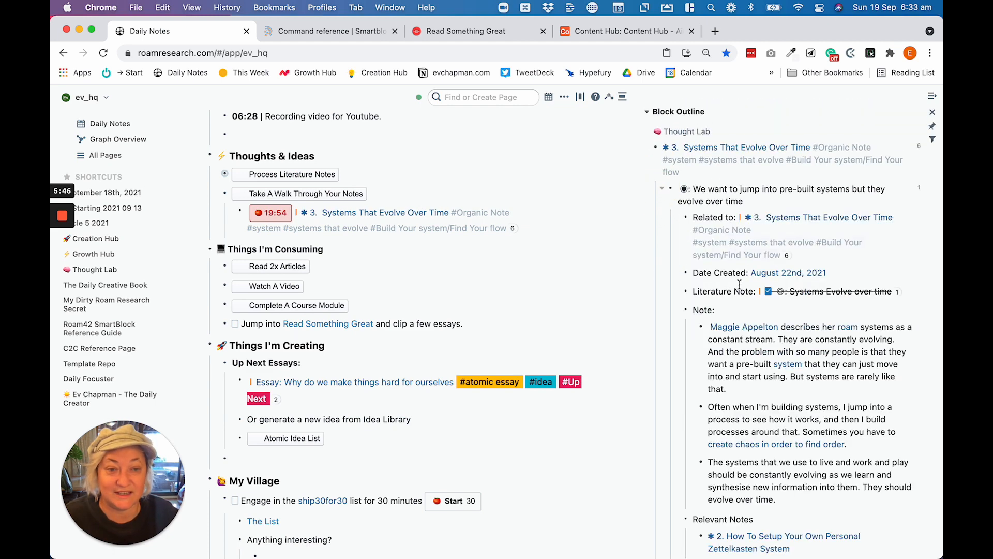
scroll(733, 282, "down", 2)
scroll(847, 254, "down", 2)
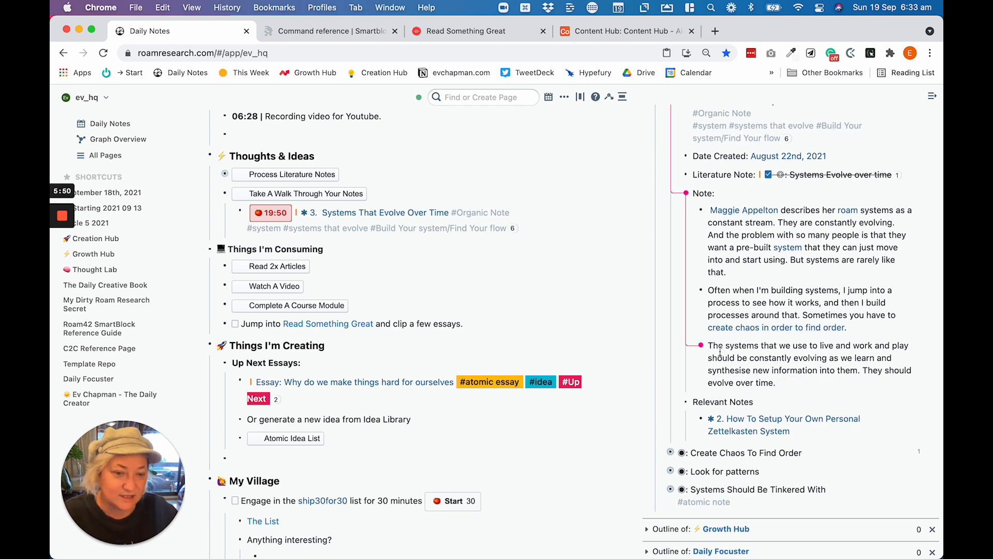
left_click_drag(721, 350, 802, 377)
left_click(784, 381)
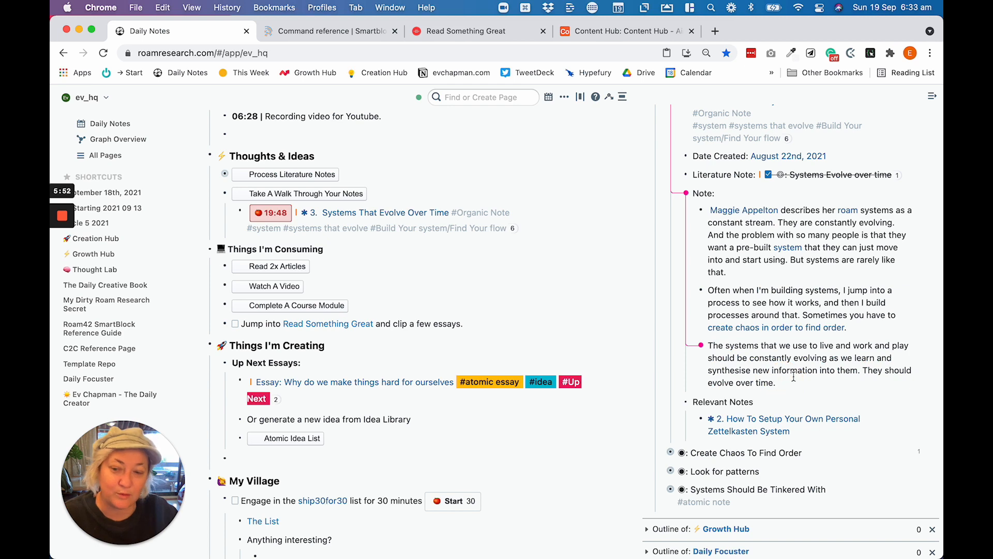
scroll(766, 356, "up", 2)
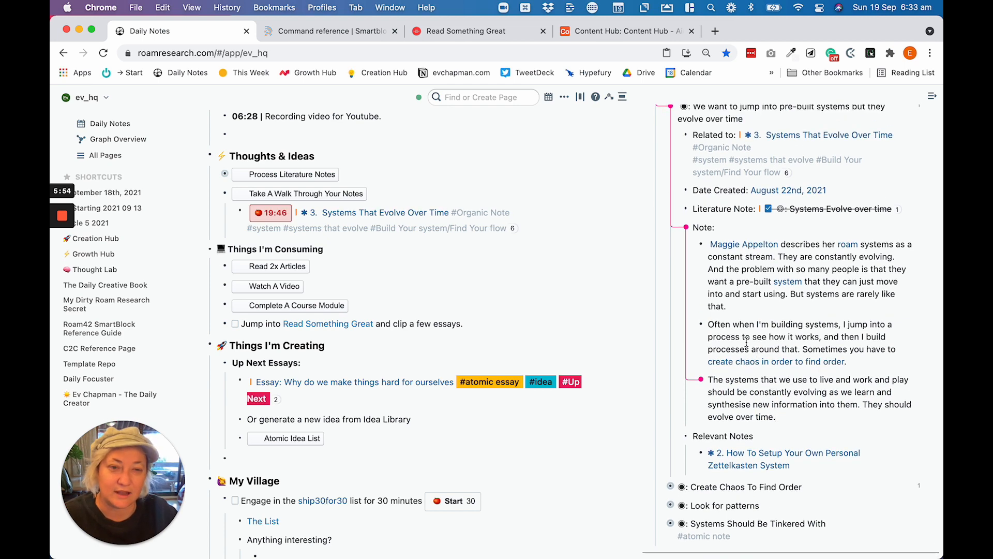
scroll(758, 341, "up", 3)
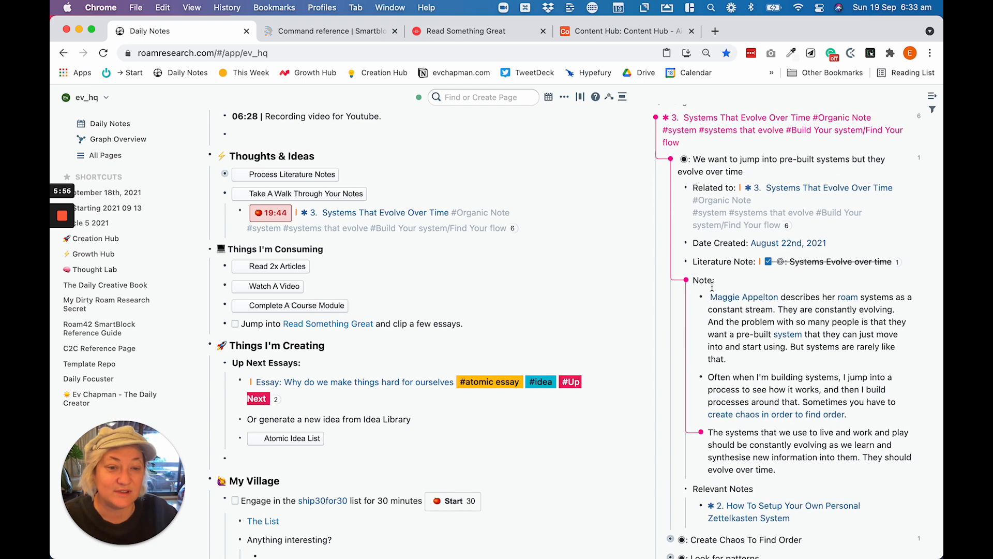
left_click(934, 166)
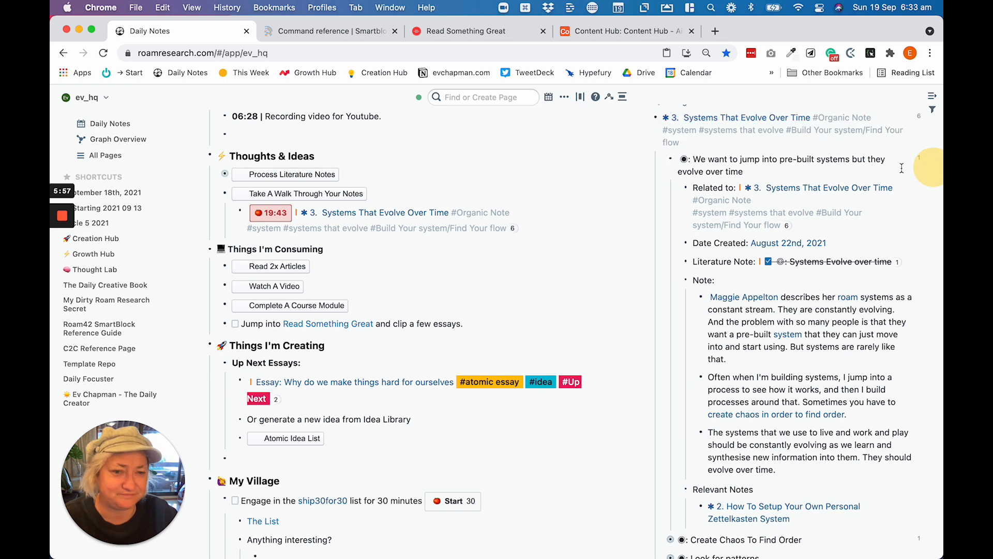
left_click(661, 161)
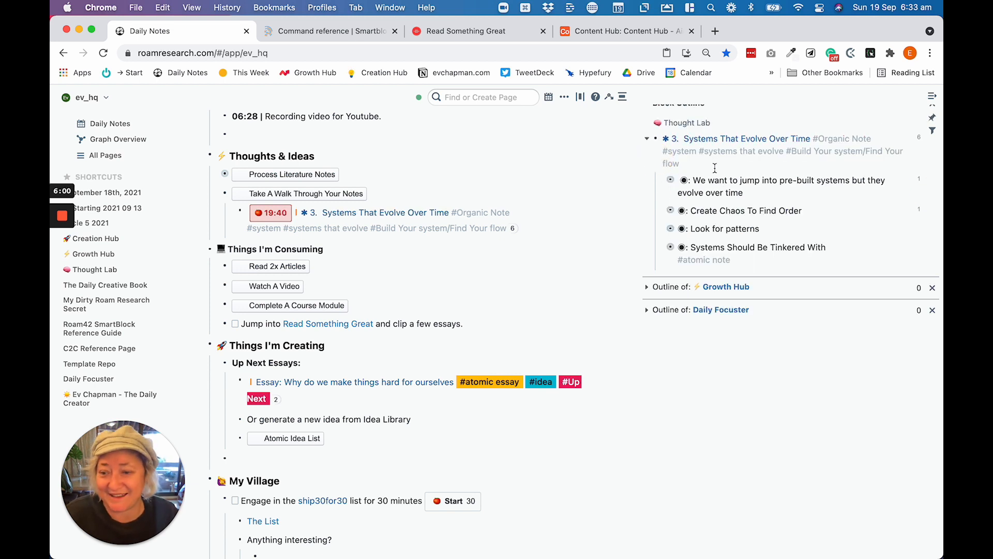
Step: Read through the "Look for patterns" note, including its steps for building patterns, and collapse it again
scroll(785, 297, "up", 1)
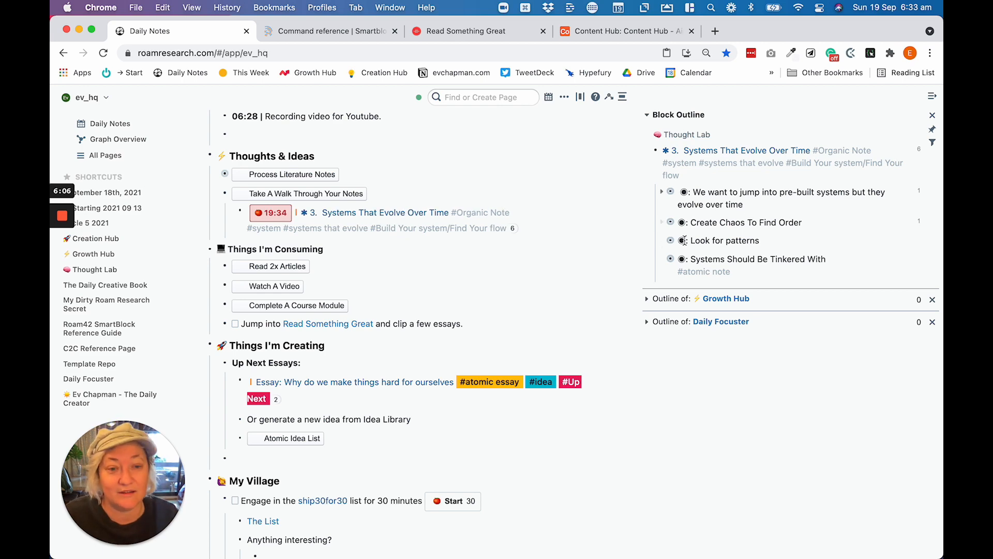
left_click(662, 241)
scroll(664, 274, "down", 3)
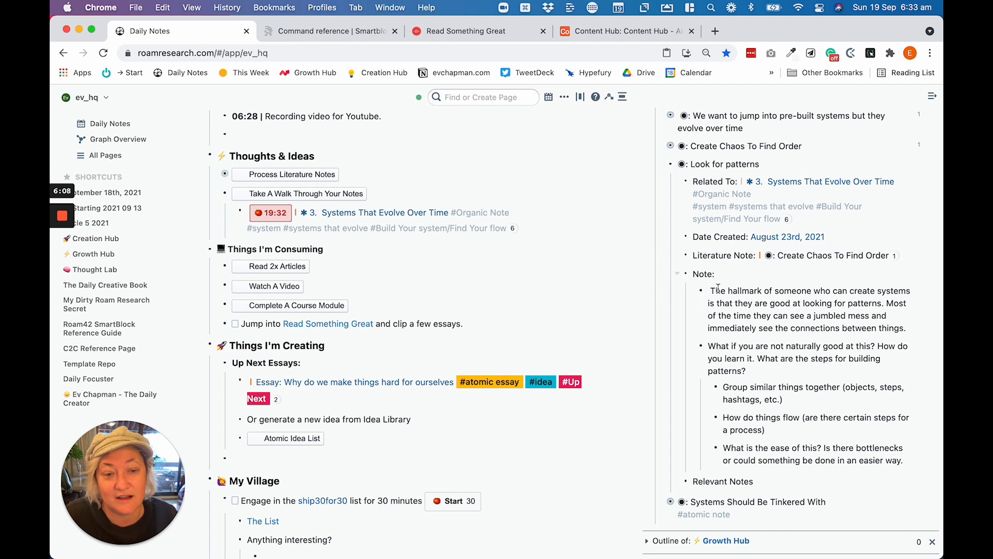
scroll(748, 378, "down", 2)
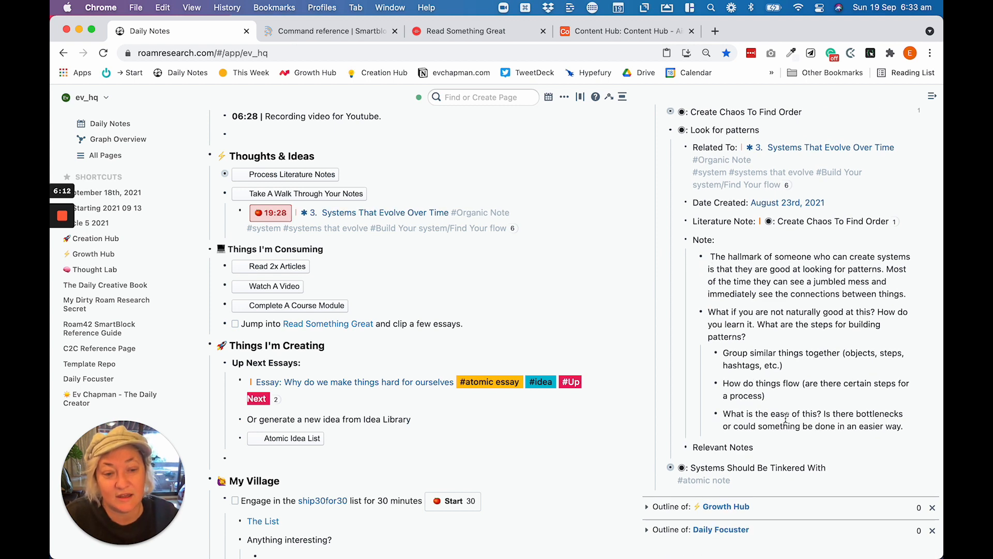
left_click(780, 396)
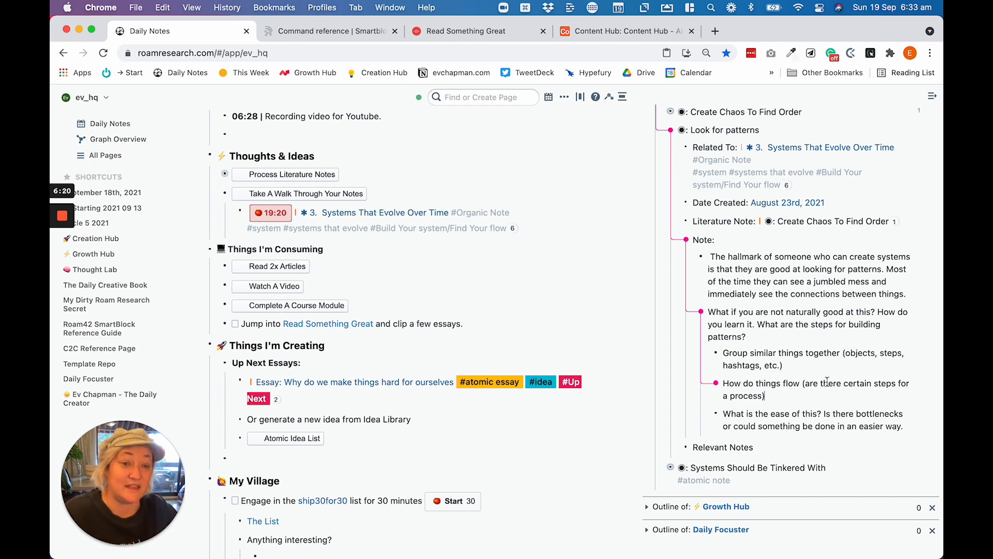
scroll(749, 269, "up", 4)
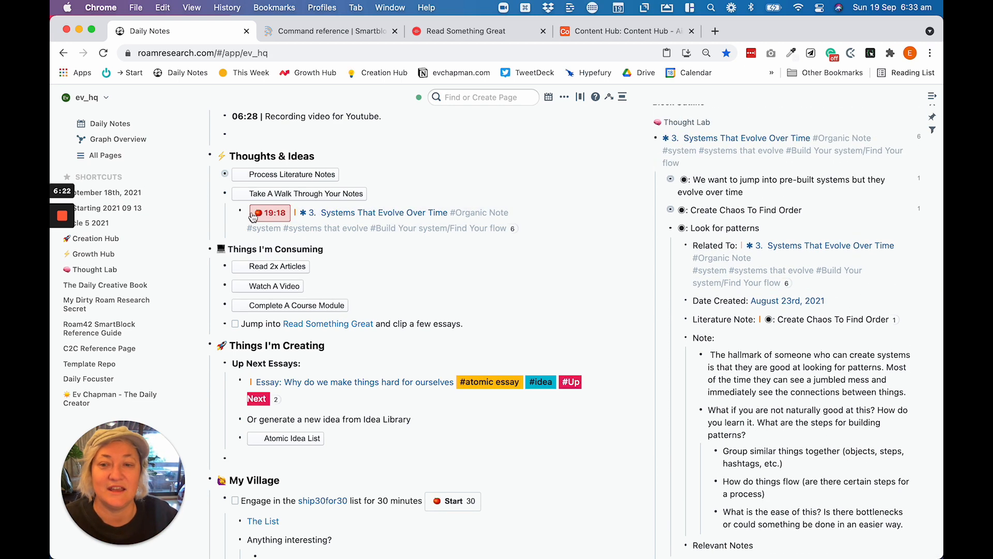
scroll(749, 269, "up", 1)
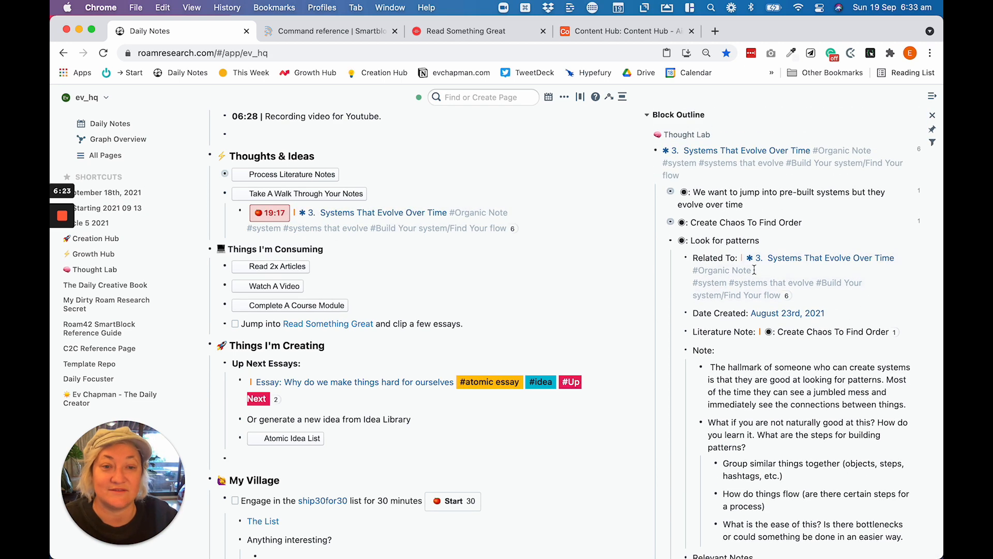
left_click(661, 241)
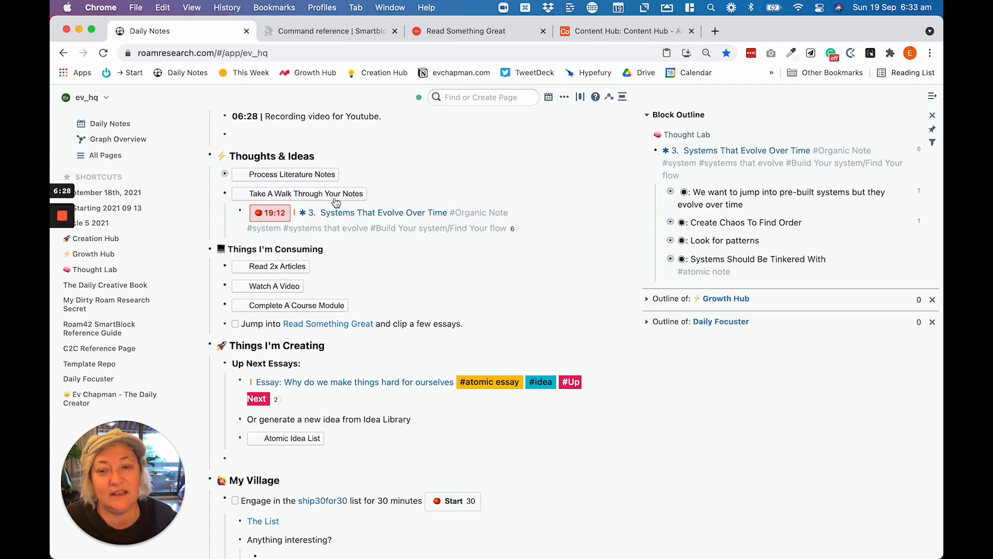
Step: Delete the timed organic note entry under Take A Walk Through Your Notes and close its block outline in the sidebar
scroll(350, 186, "up", 3)
scroll(350, 186, "up", 1)
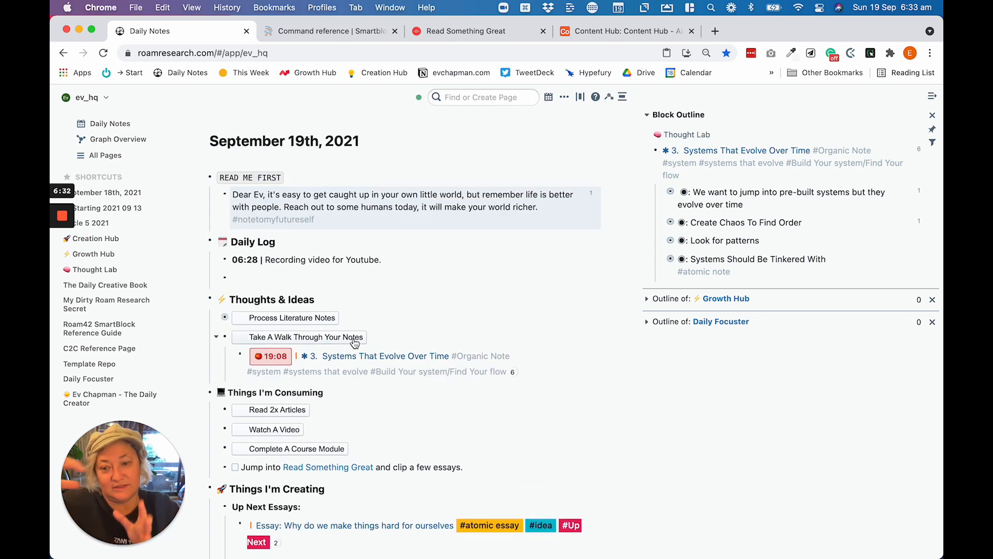
scroll(354, 343, "down", 2)
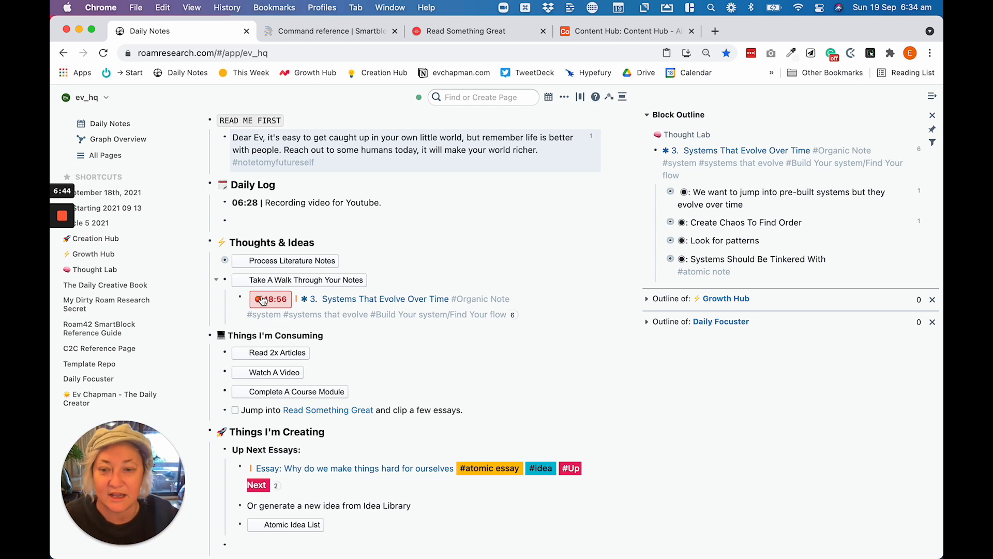
left_click(428, 281)
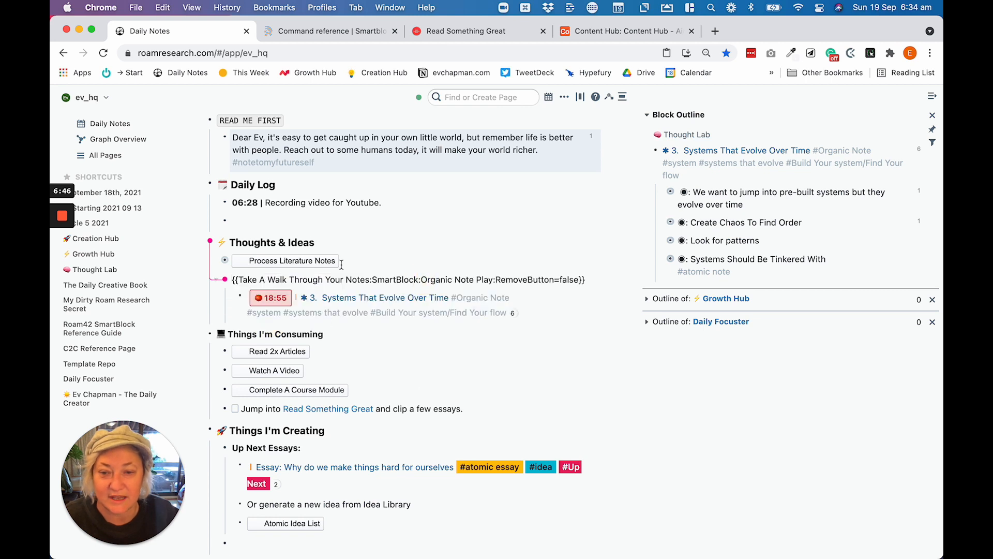
left_click(532, 303)
triple_click(395, 300)
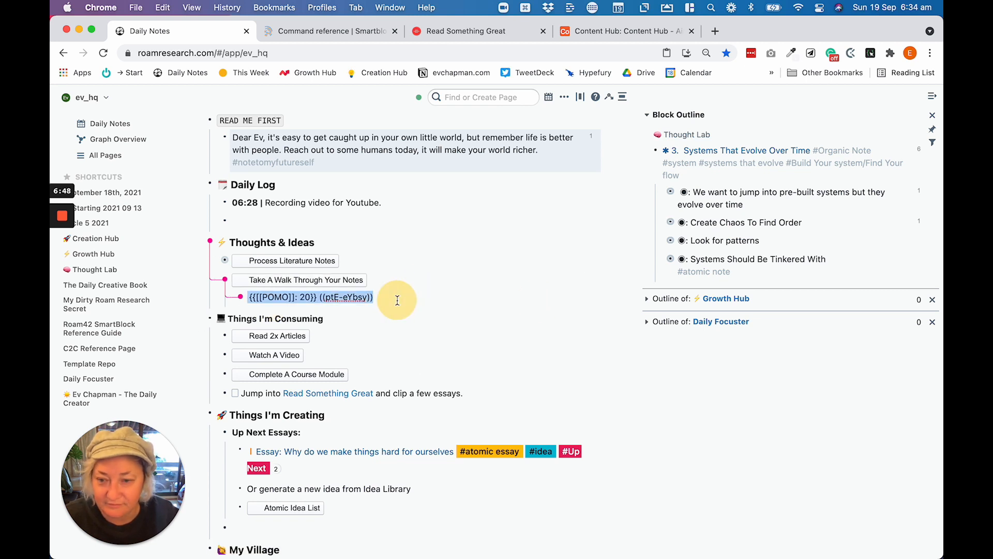
key("BackSpace")
key("BackSpace")
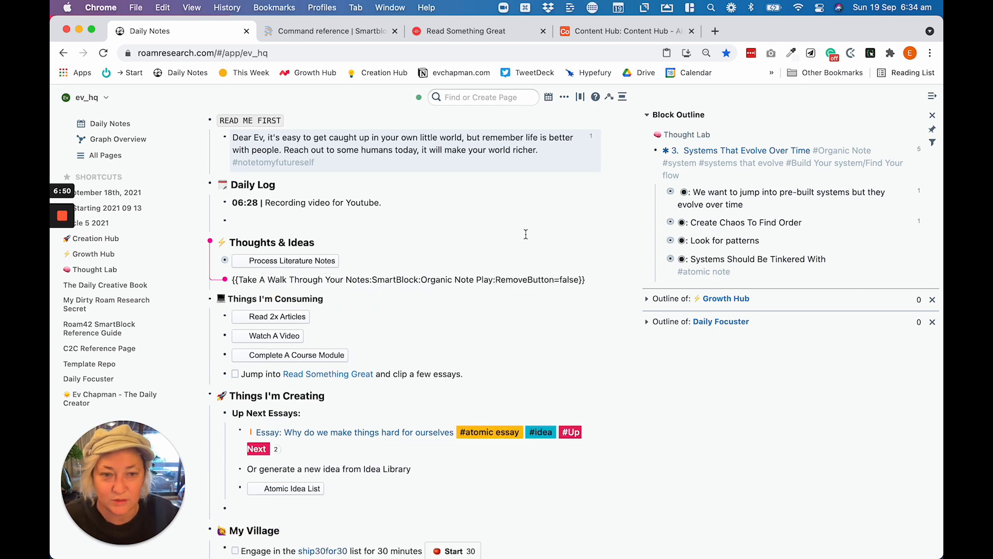
left_click(600, 235)
left_click(933, 116)
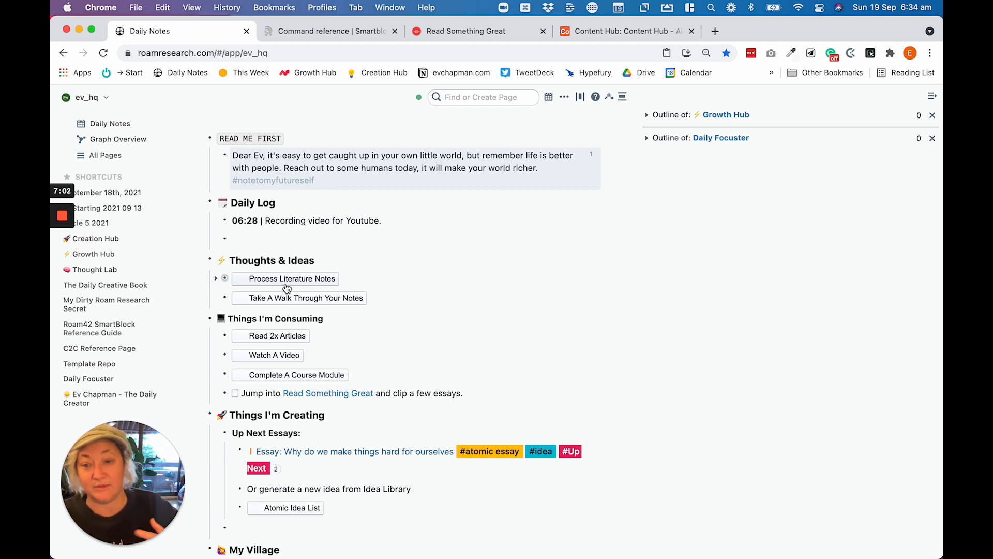
Step: Open the Growth Hub page beside the daily note and check the alias setting nested under the parked Video query
scroll(287, 289, "down", 4)
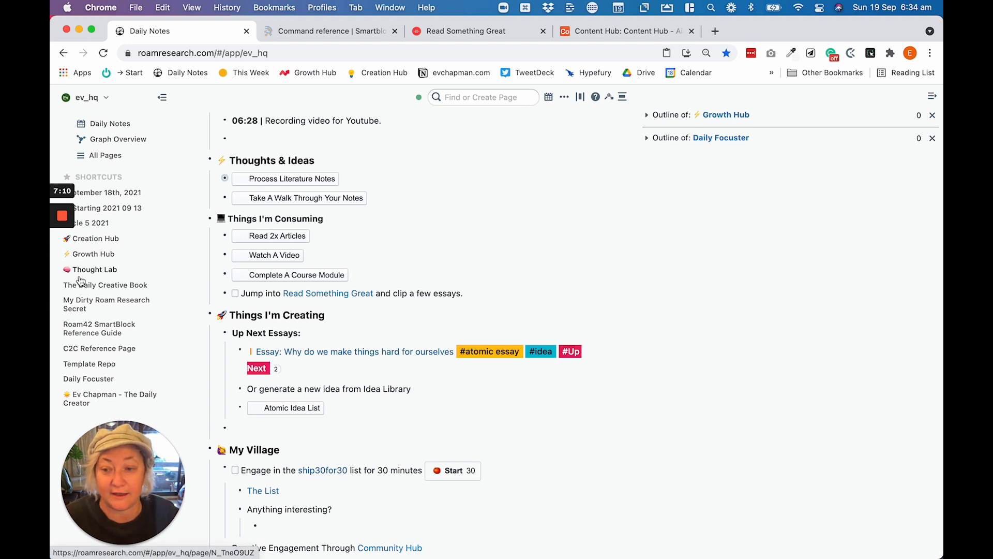
left_click(98, 257, "shift")
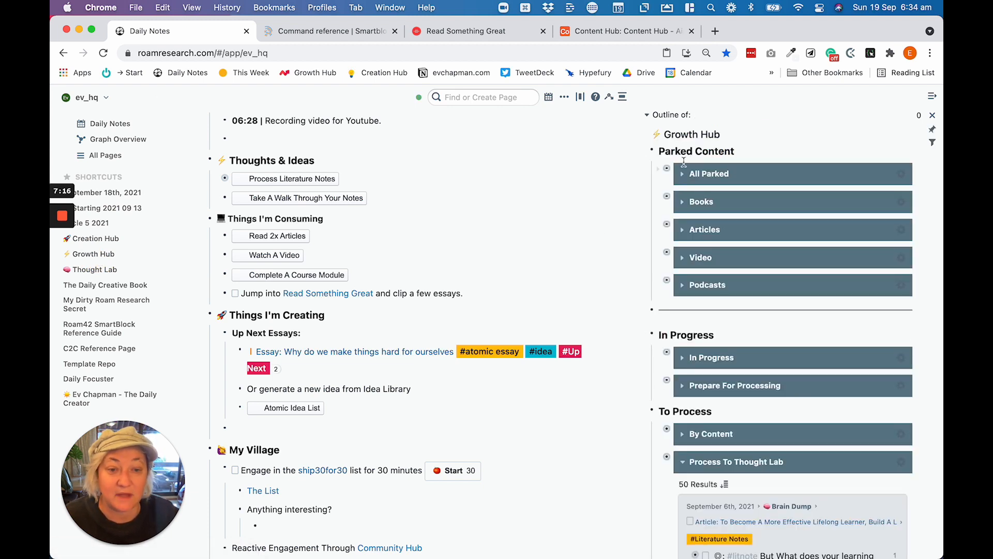
left_click(658, 251)
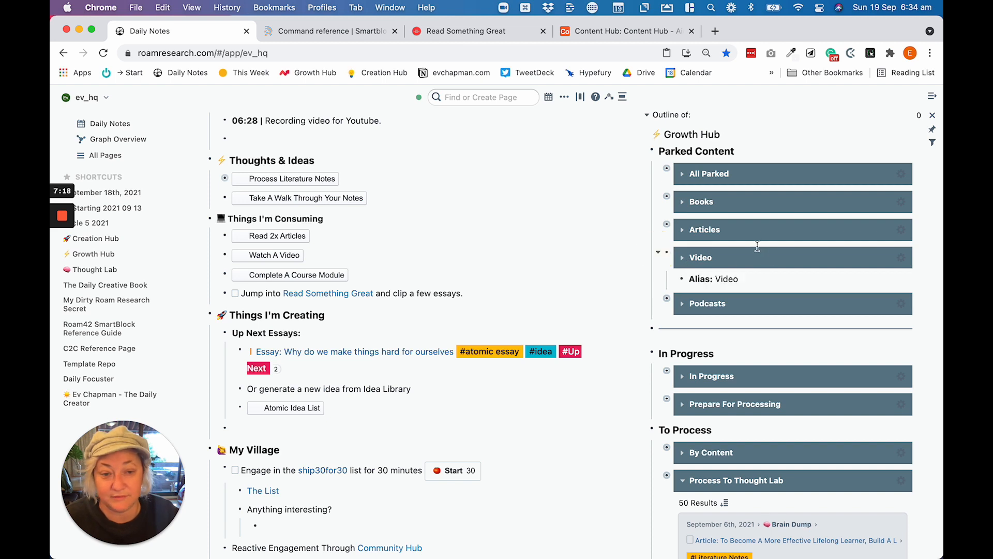
scroll(757, 247, "down", 2)
left_click(657, 206)
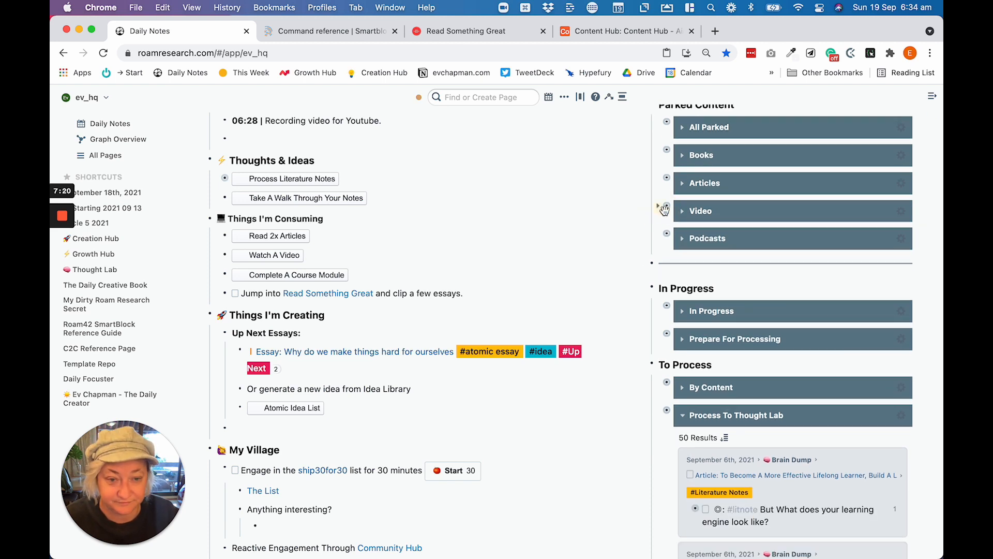
Step: Expand the Video query under Parked Content, look through the parked videos and collapse it again
left_click(683, 213)
scroll(720, 238, "down", 5)
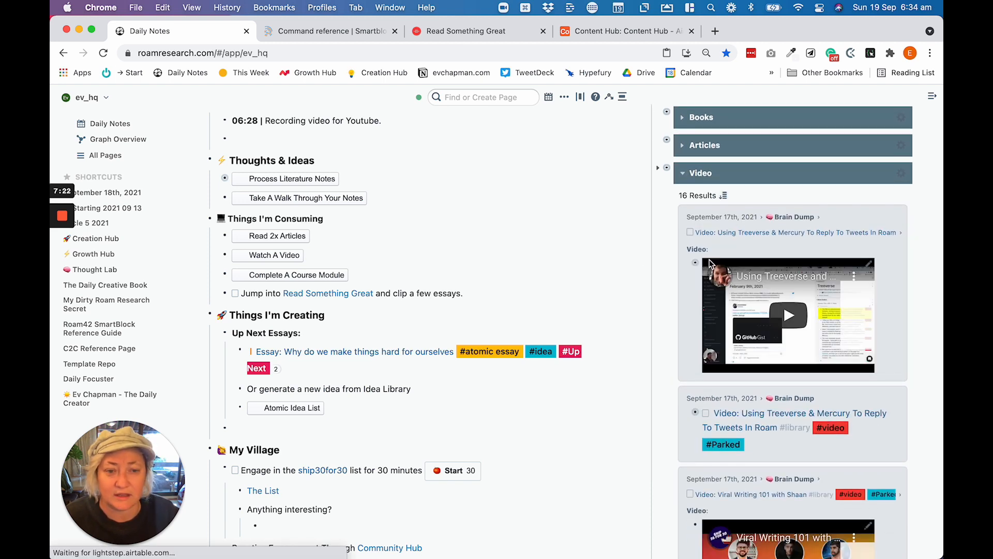
scroll(732, 316, "down", 5)
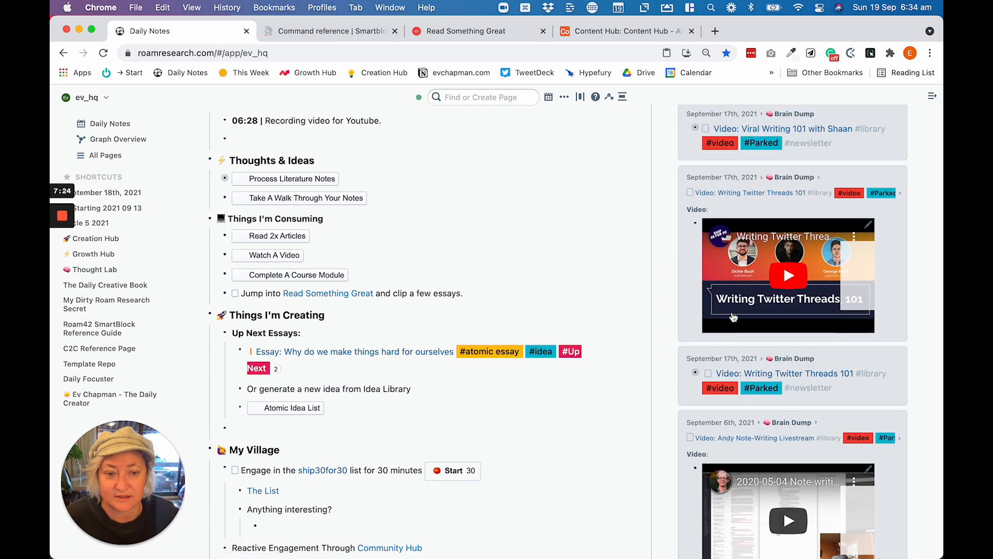
scroll(733, 316, "up", 10)
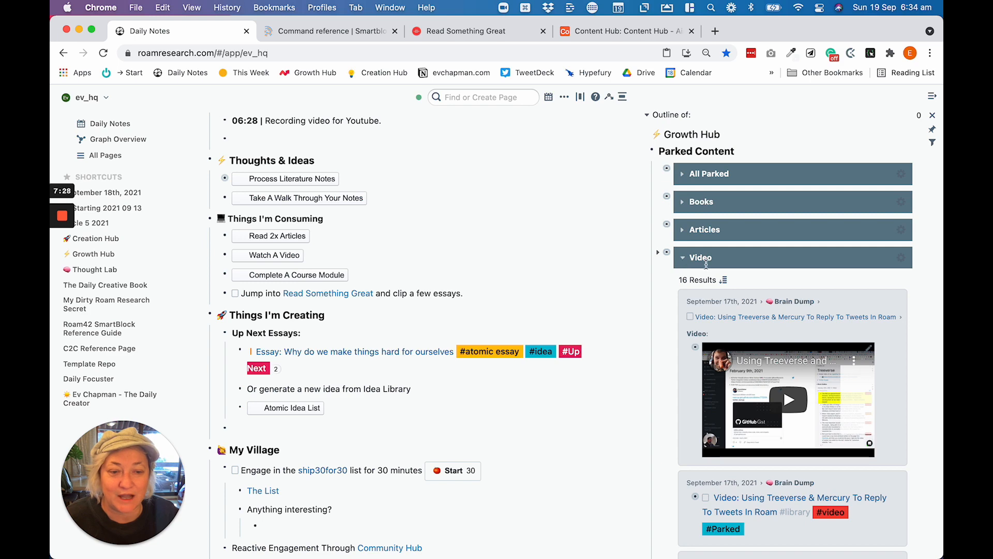
scroll(941, 169, "down", 8)
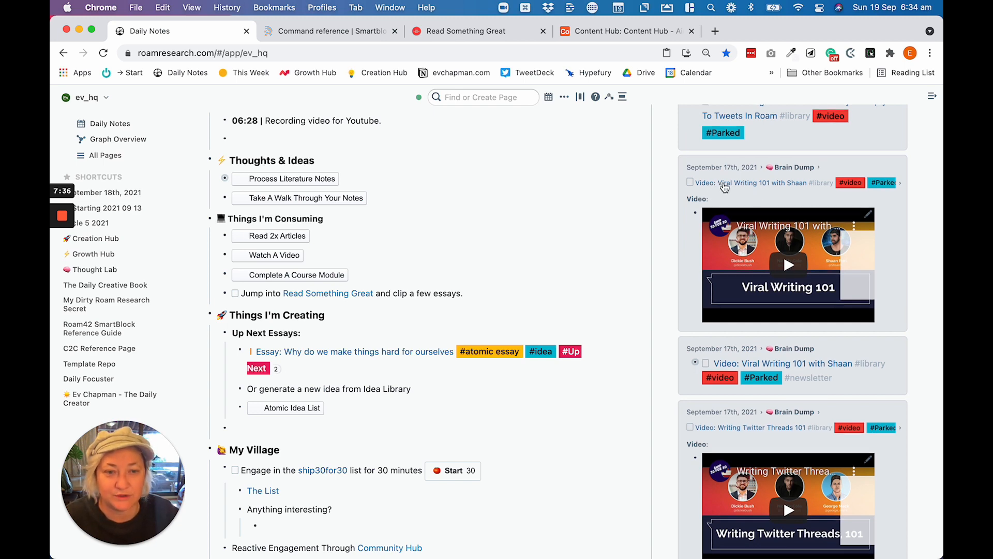
scroll(724, 187, "up", 8)
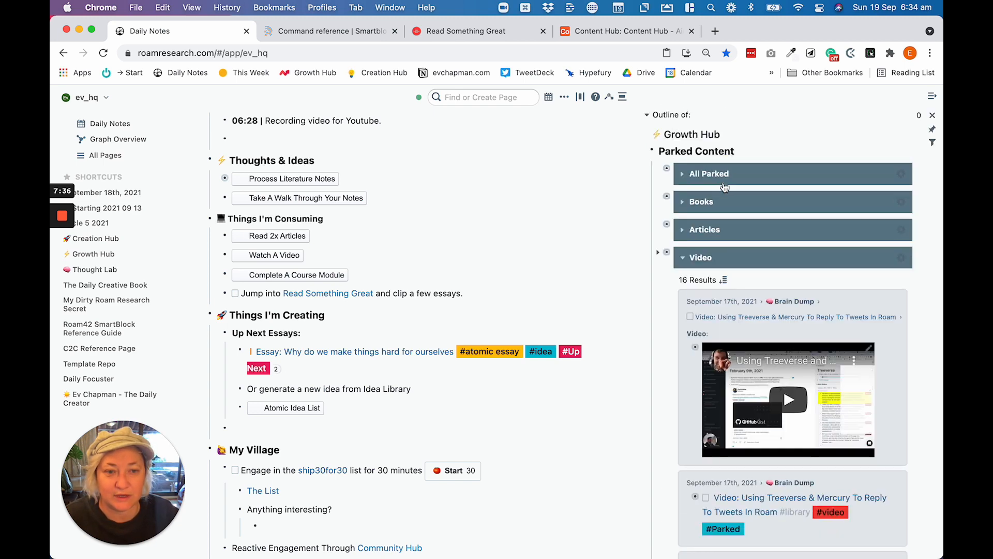
left_click(683, 260)
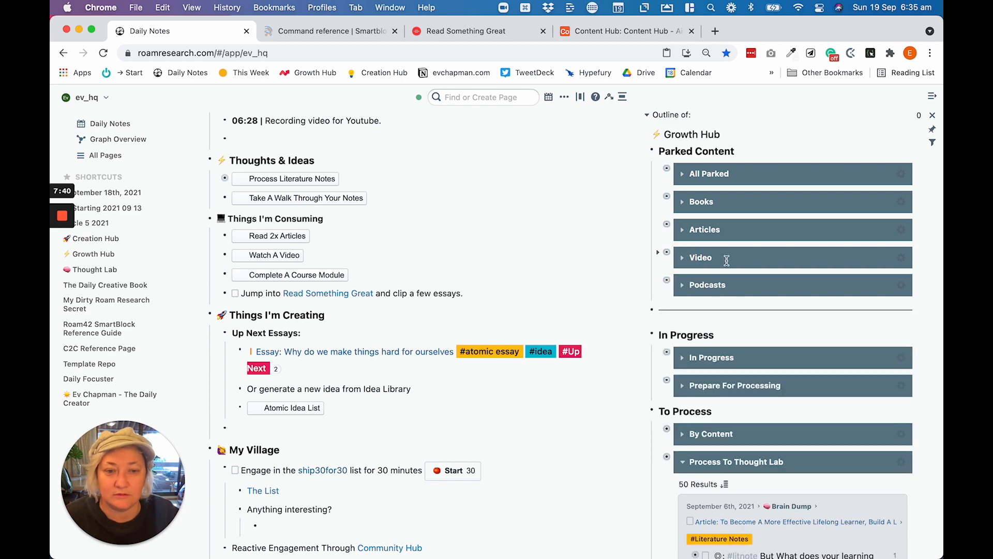
Step: Replace the Parked tag with In Progress on the "Viral Writing 101" entry in the Video query results
left_click(683, 261)
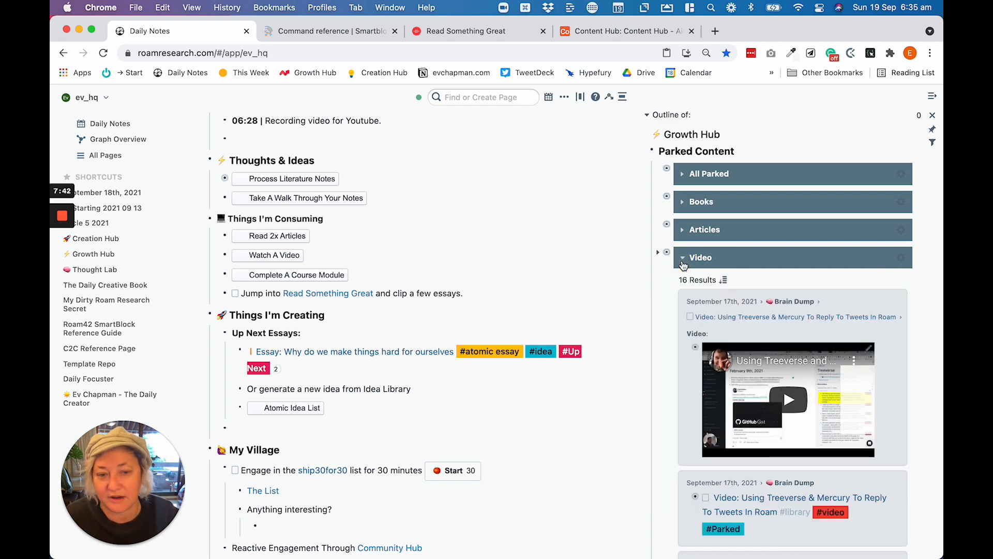
scroll(810, 153, "down", 10)
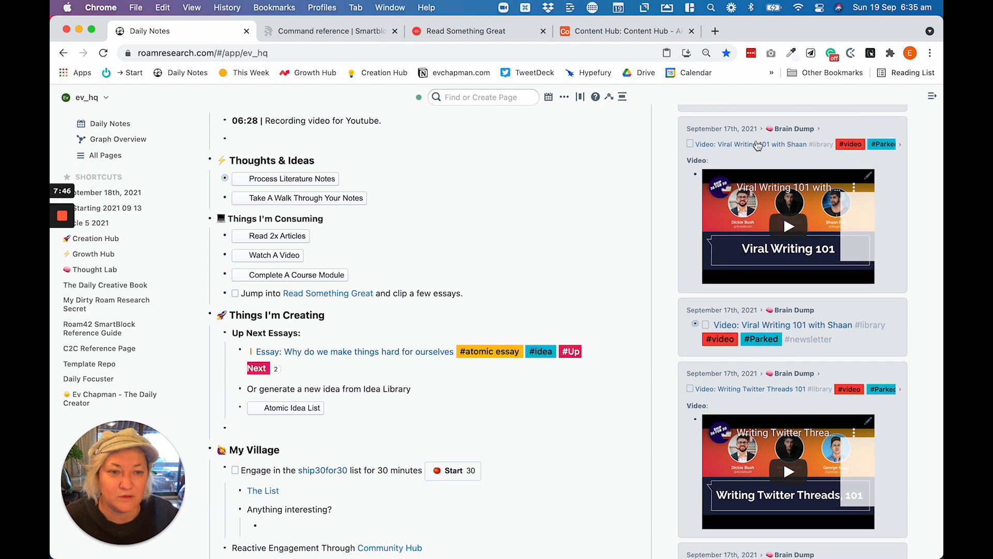
left_click(756, 143)
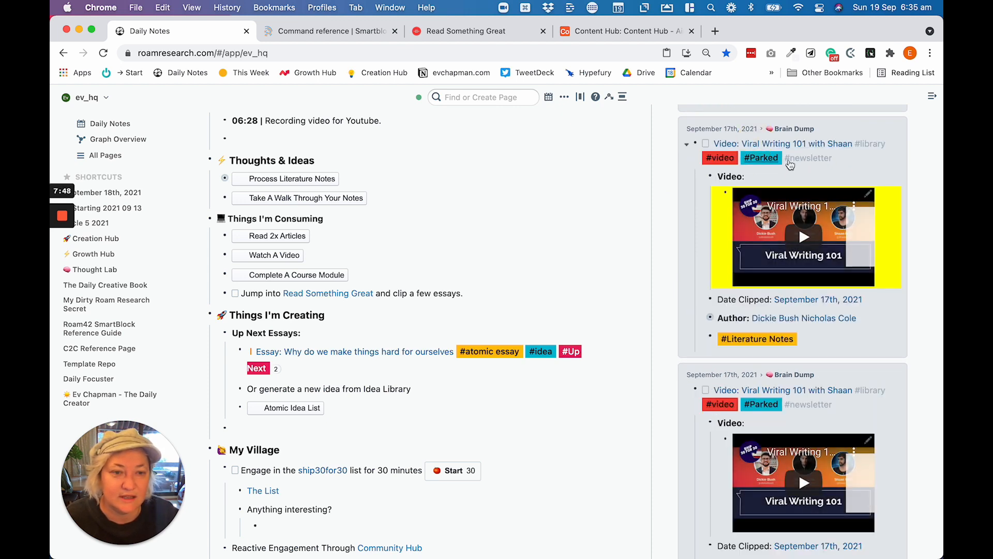
left_click(851, 155)
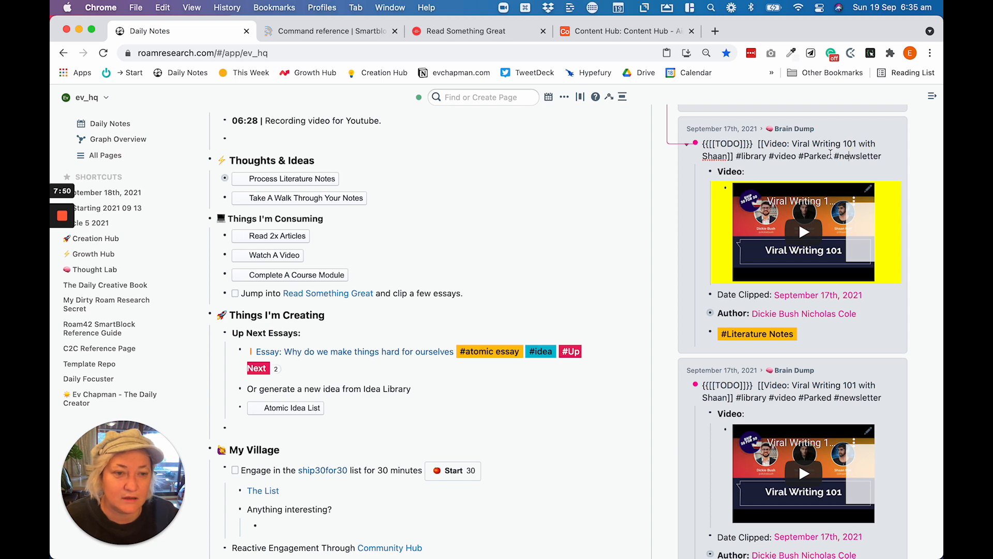
double_click(813, 155)
type("In")
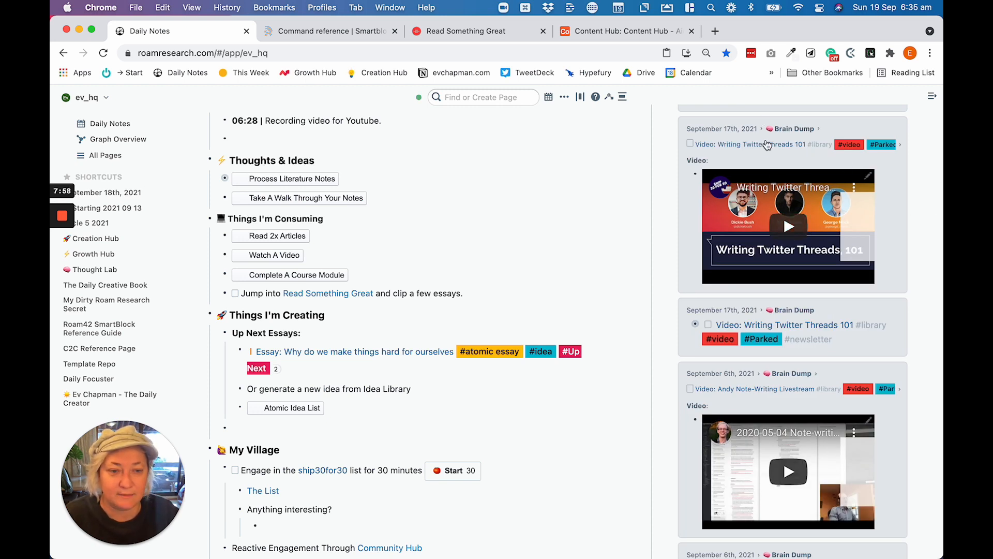
Step: Collapse the Video query and look over the Parked Content, In Progress and To Process sections of the Growth Hub
scroll(711, 194, "up", 5)
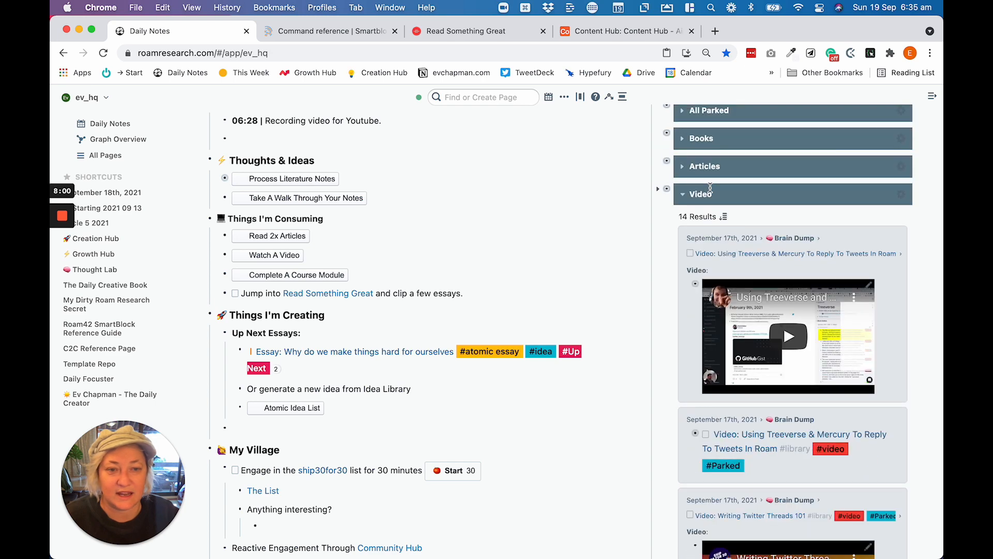
left_click(697, 199)
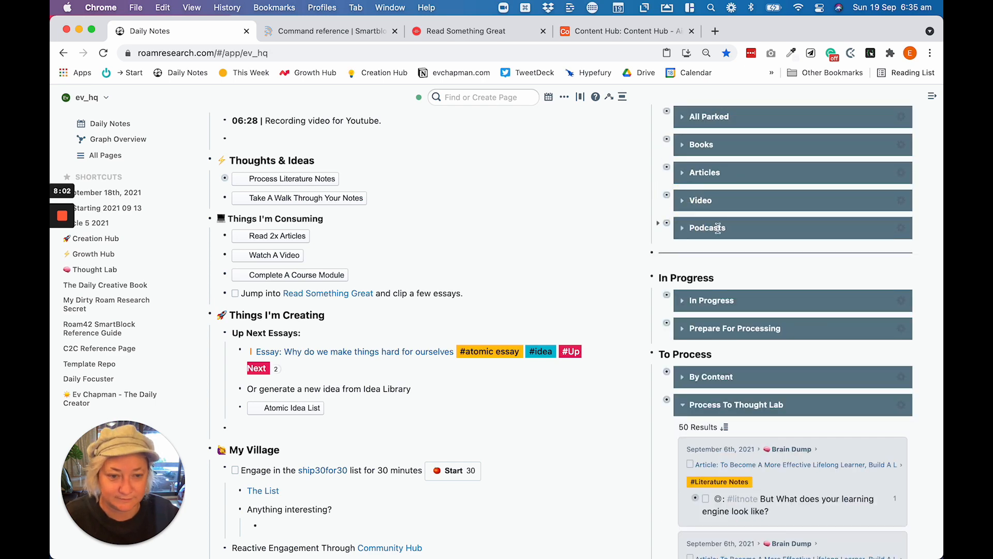
scroll(721, 228, "down", 2)
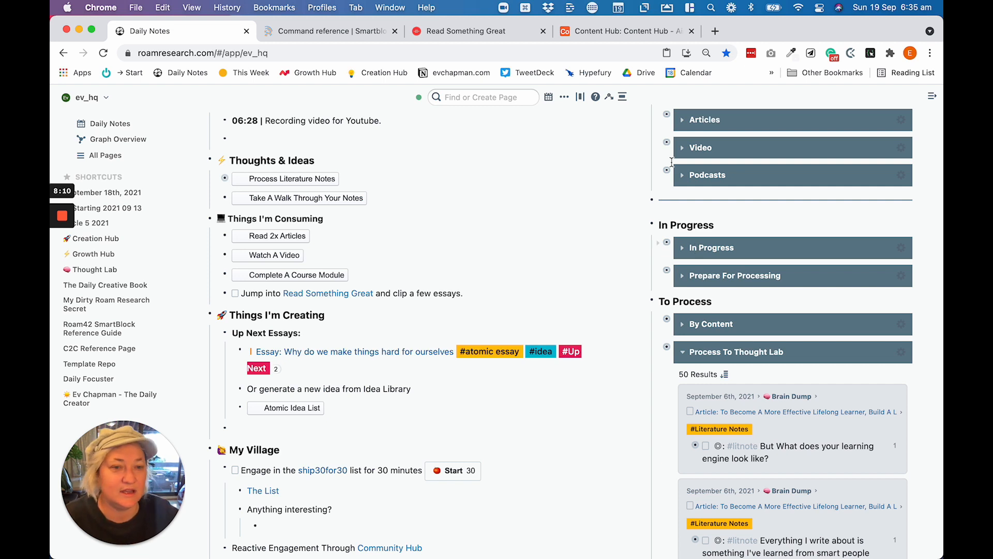
scroll(693, 171, "up", 4)
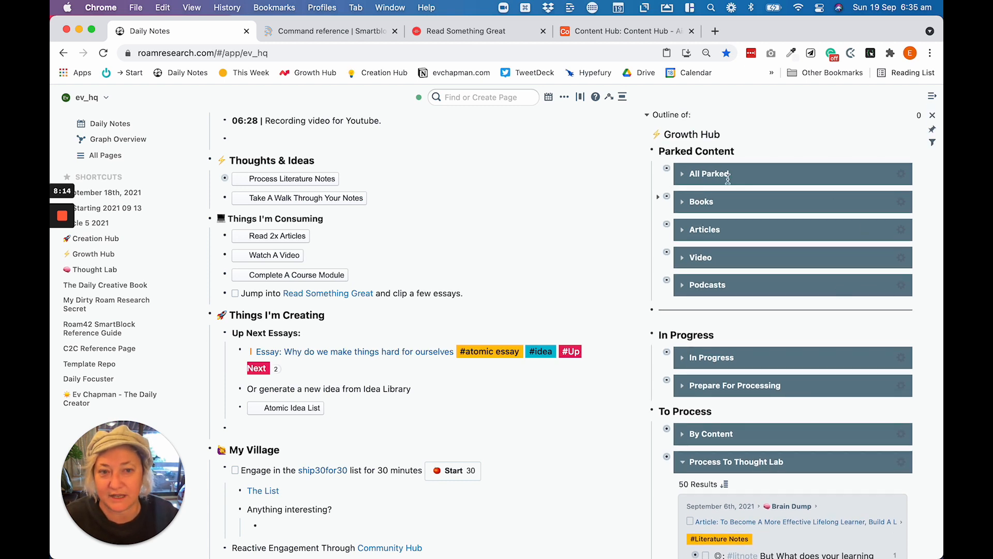
Step: Check the tags of the Viral Writing 101 entry among the parked videos and close the Growth Hub outline
left_click(932, 116)
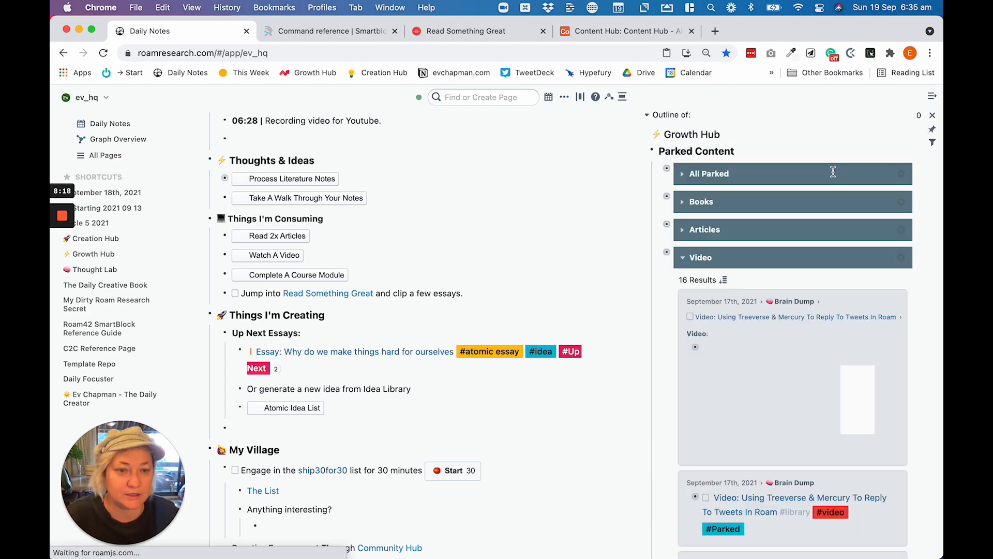
scroll(768, 269, "down", 10)
scroll(763, 238, "down", 5)
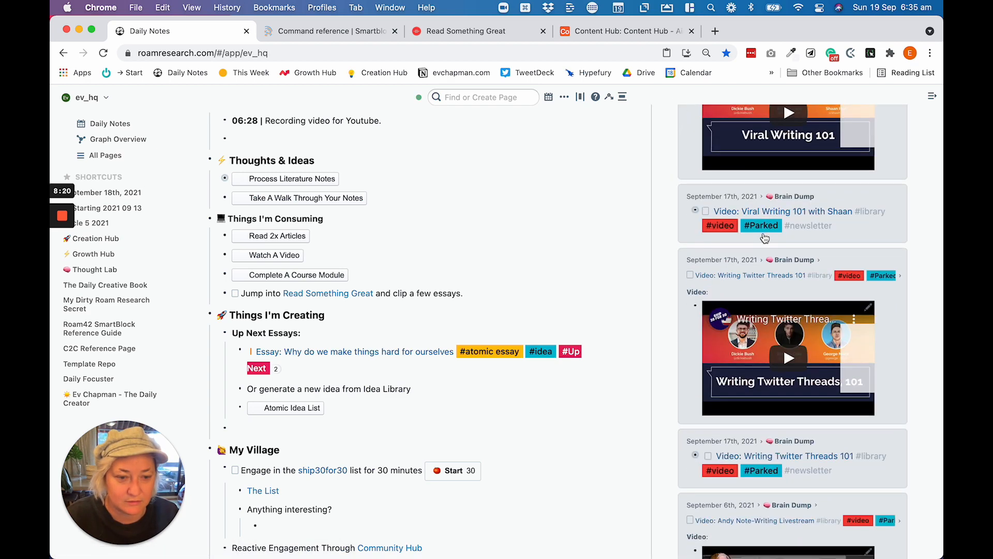
scroll(764, 235, "up", 10)
left_click(931, 113)
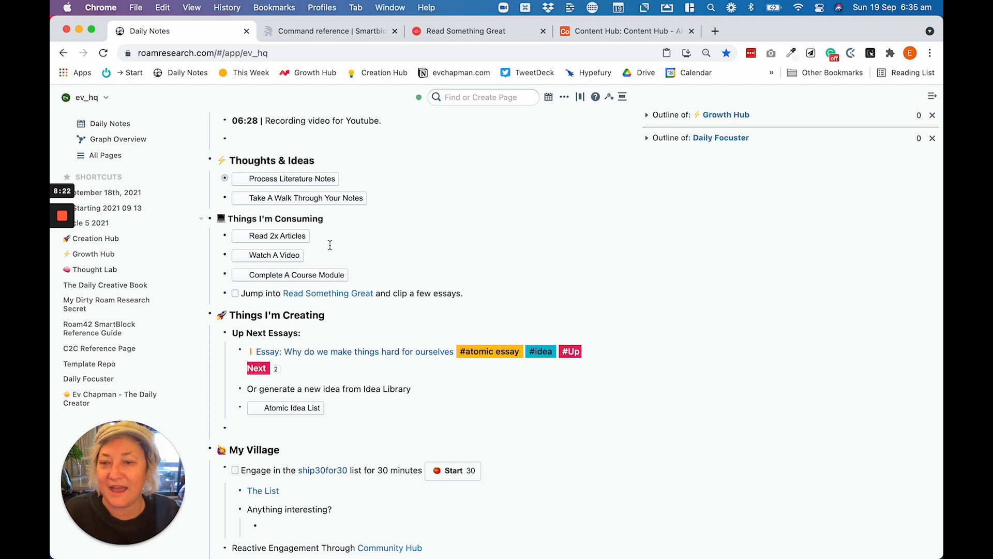
Step: Run the Read 2x Articles template and expand the references of the "Memory Consolidation During Wakeful Rest" article
left_click(256, 240)
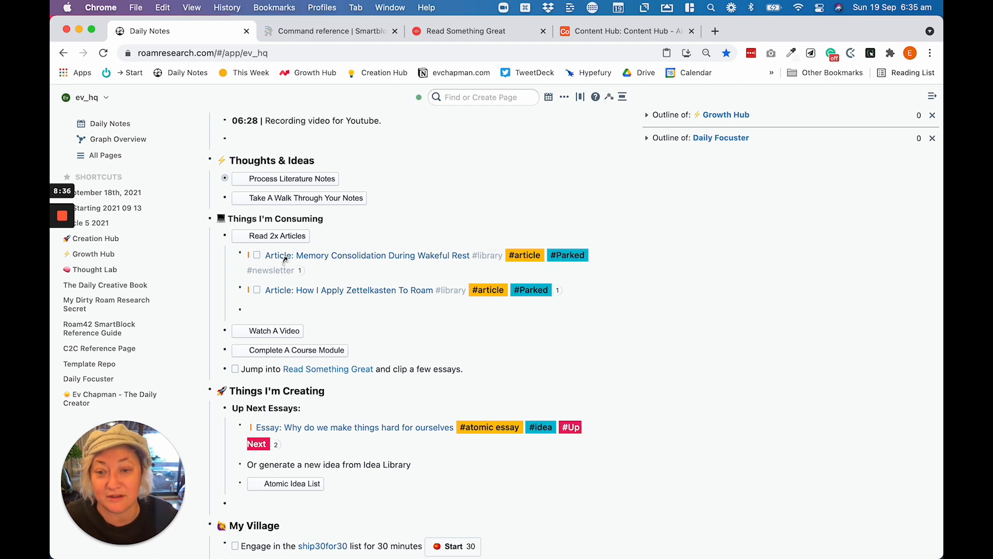
left_click(300, 271)
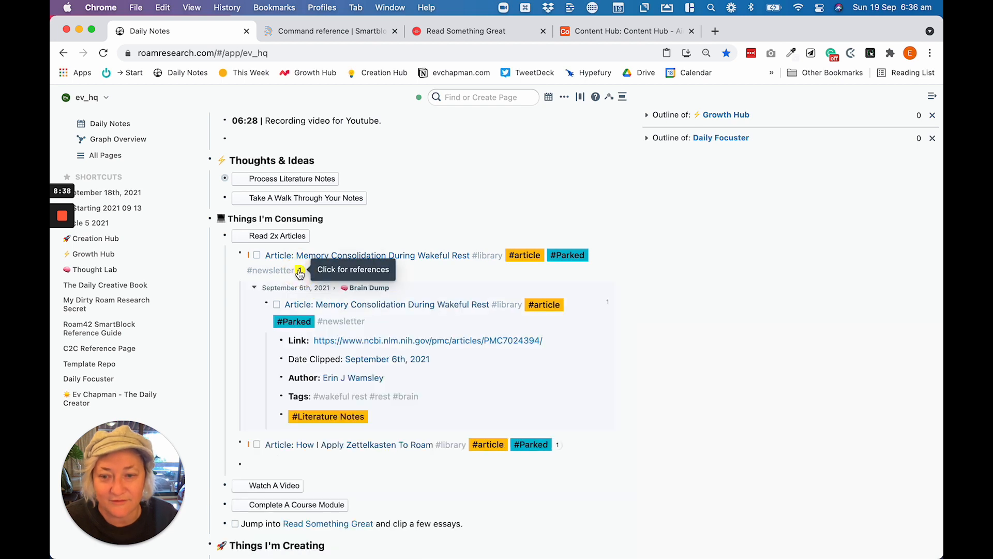
scroll(407, 277, "down", 1)
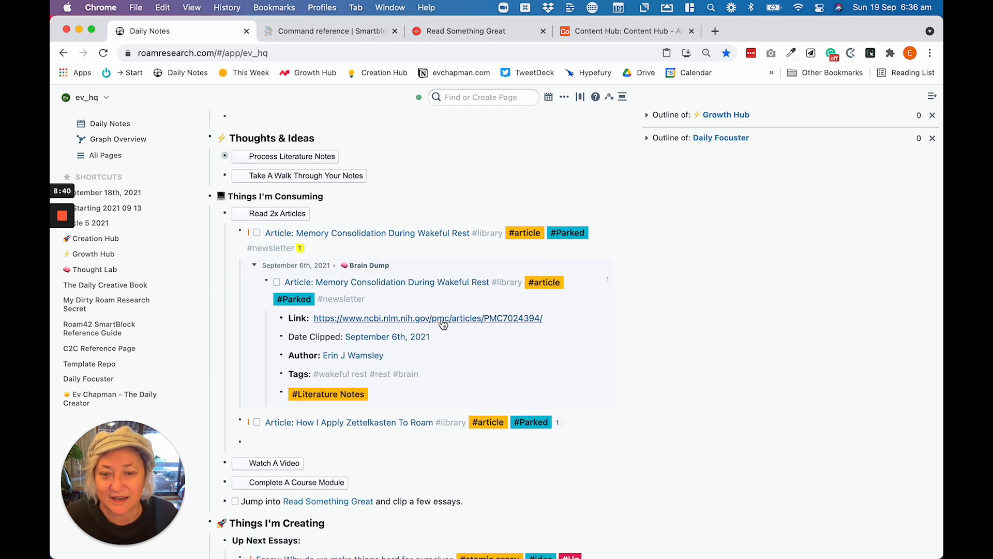
Step: Open the memory consolidation article's source link, skim through its text and return to the daily note
left_click(439, 321)
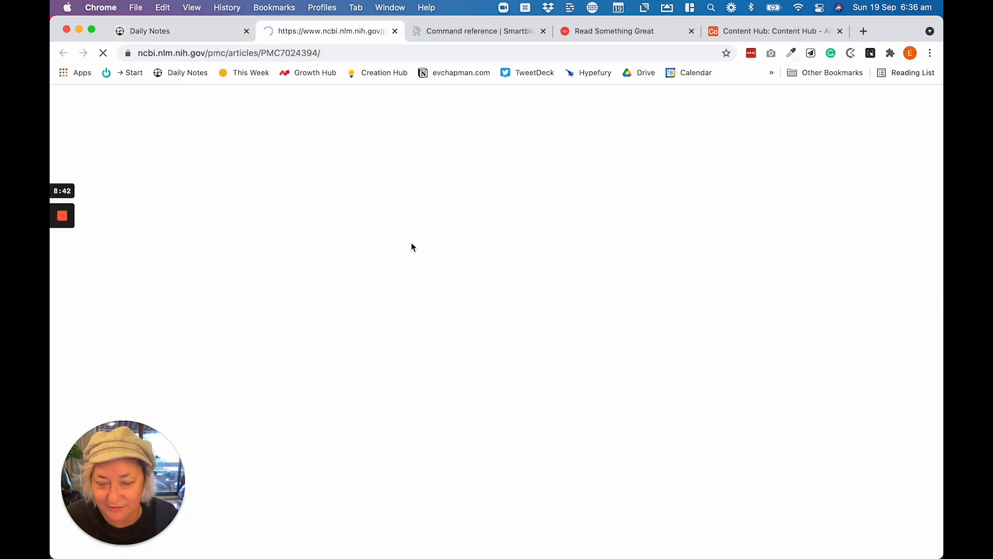
scroll(412, 246, "down", 15)
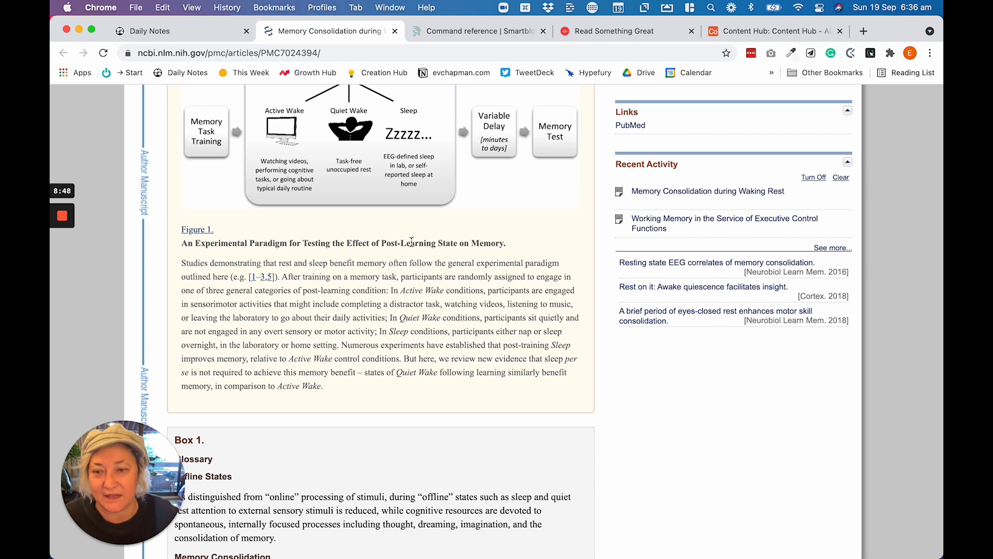
scroll(412, 242, "down", 5)
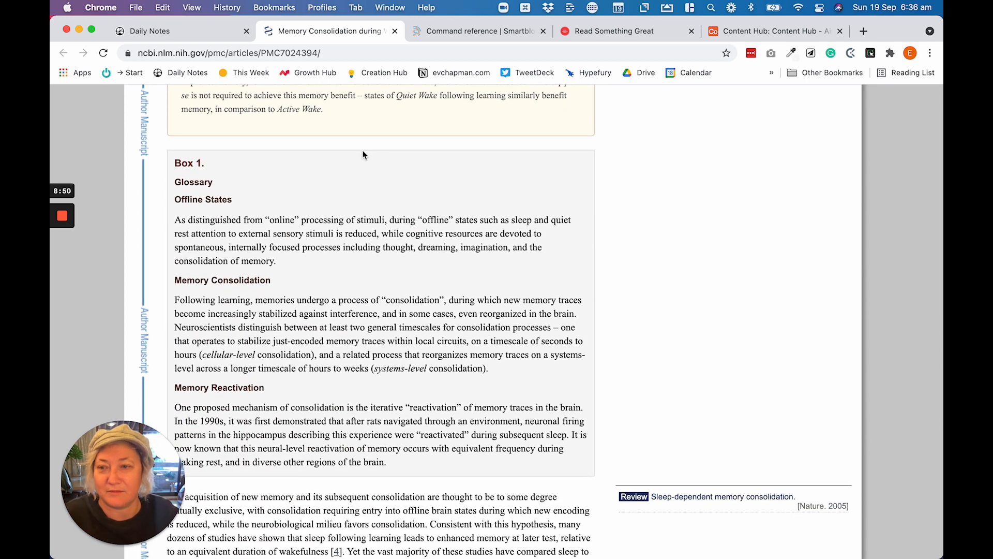
left_click(178, 31)
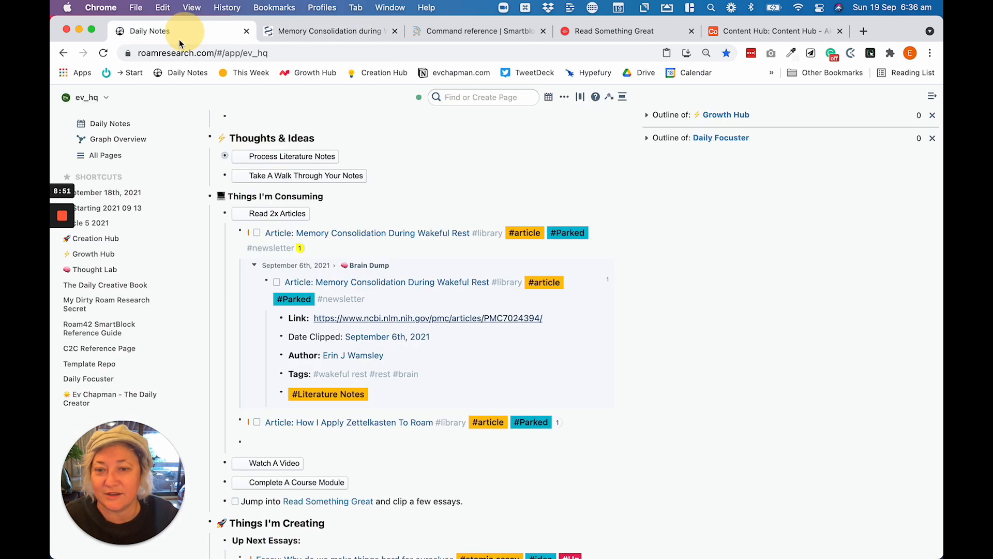
Step: Replace the #Parked tag with #In Progress on the referenced "Memory Consolidation During Wakeful Rest" article entry
left_click(344, 292)
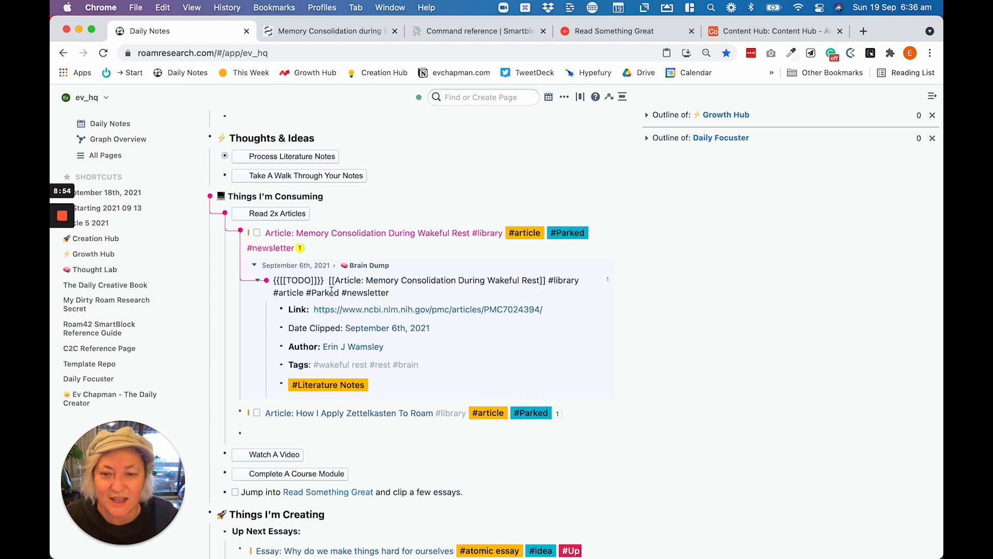
left_click_drag(339, 292, 314, 291)
type("In")
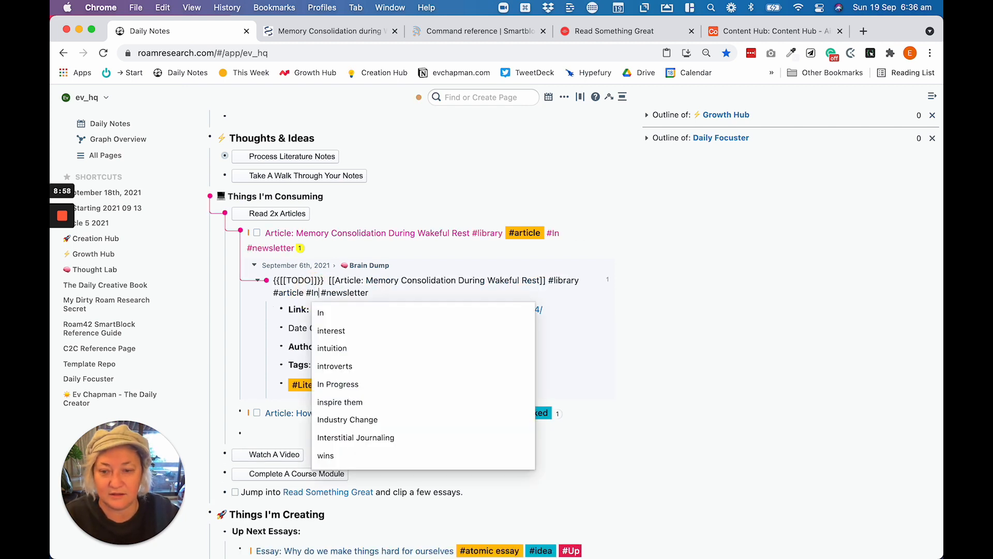
key("Down")
key("Down")
key("Down")
key("Down")
key("Return")
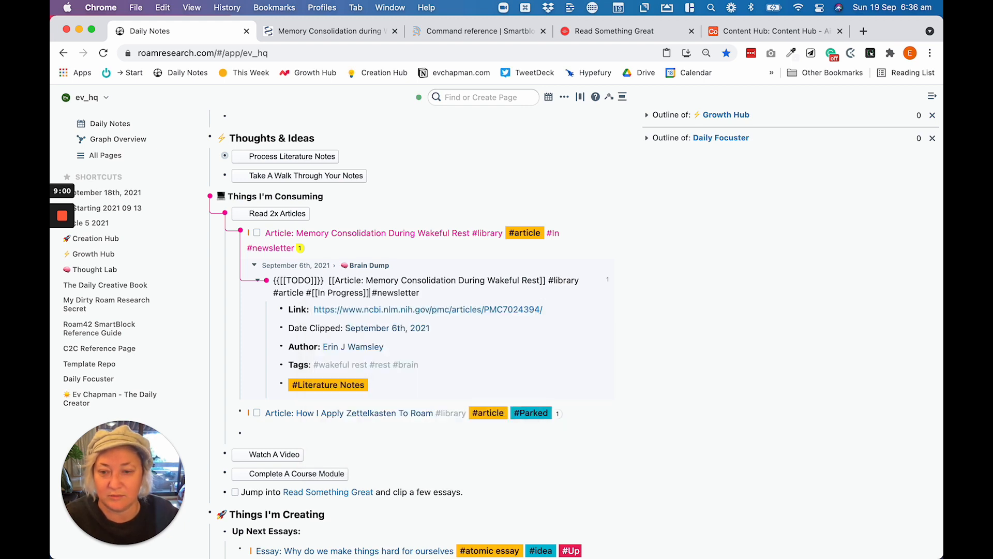
left_click(651, 318)
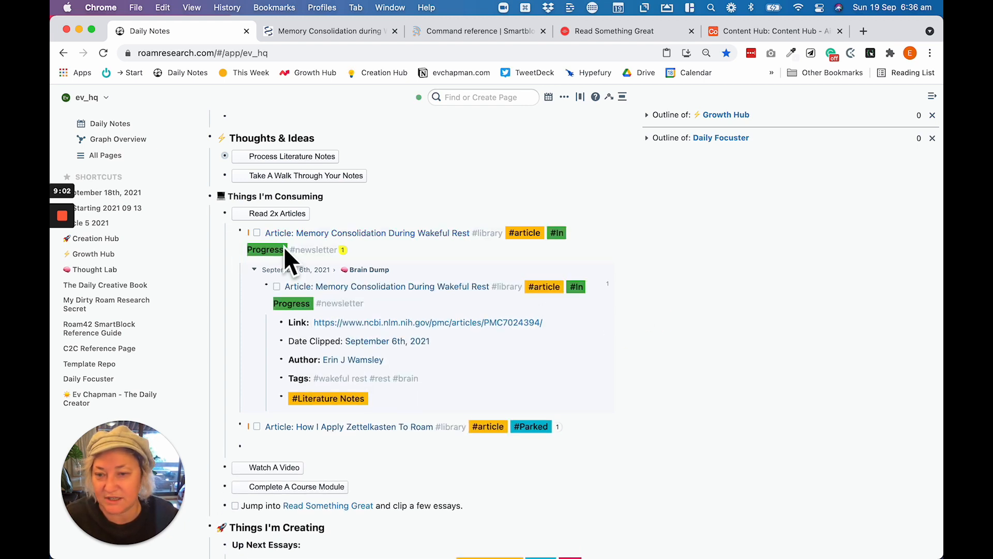
Step: Add an empty nested block under #Literature Notes in the memory consolidation article entry
left_click(421, 393)
key("Return")
key("Tab")
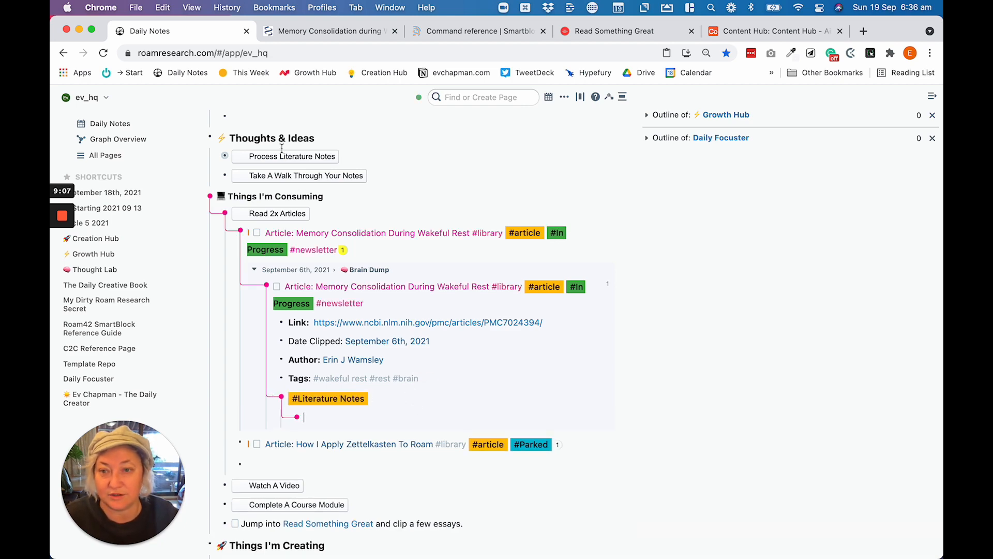
Step: Copy the article's passage from "In fact, a growing body of evidence" to "during sleep" and return to the empty literature note block
left_click(323, 30)
scroll(346, 287, "down", 3)
scroll(343, 284, "down", 2)
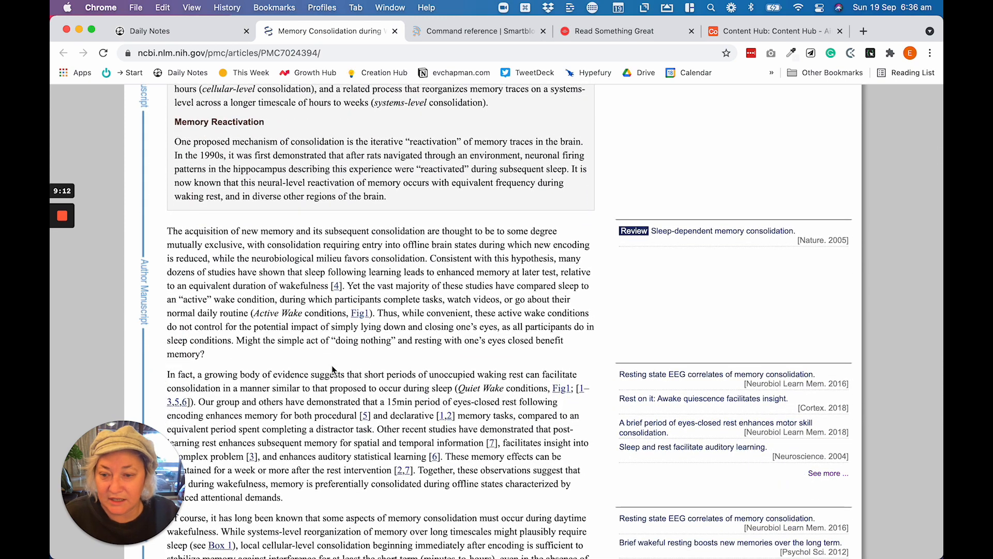
scroll(335, 371, "down", 3)
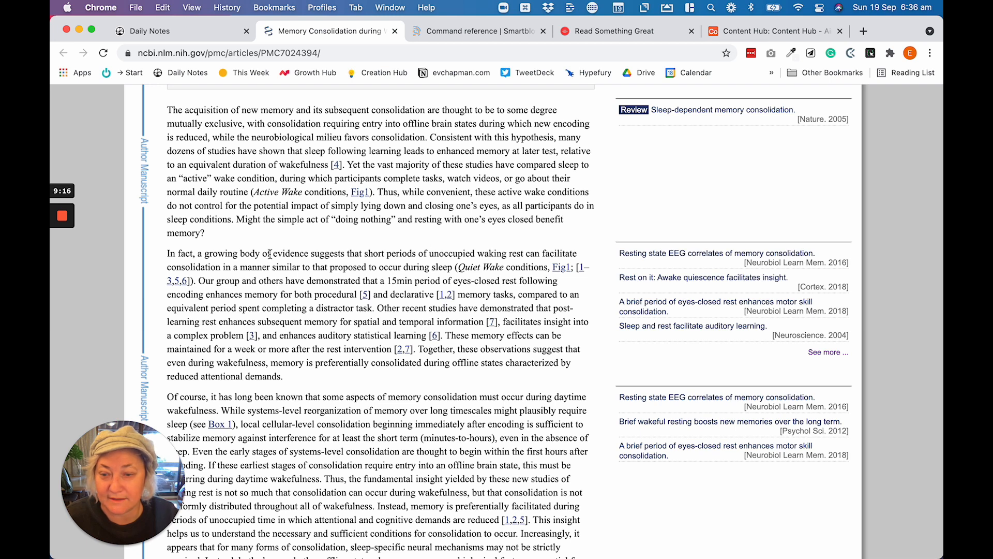
left_click_drag(167, 254, 452, 266)
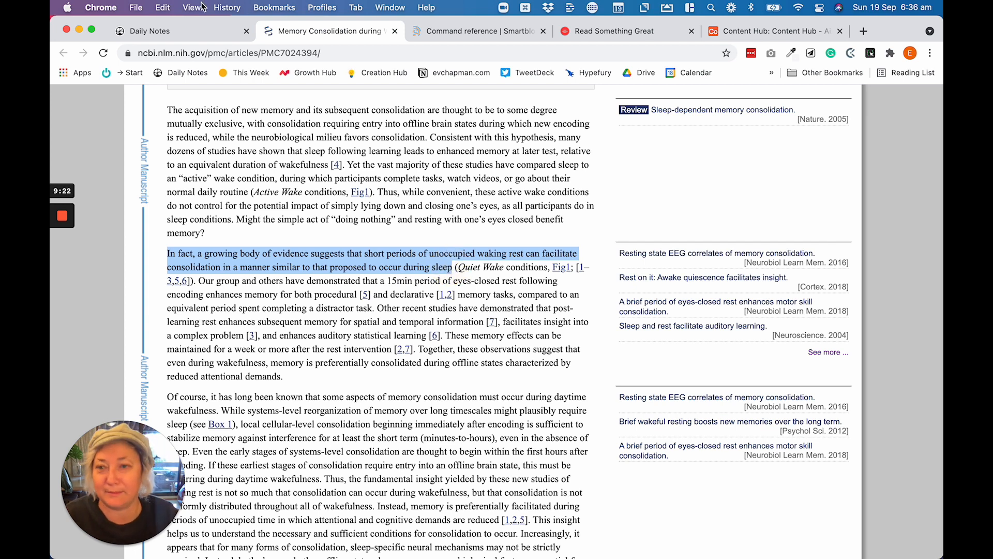
left_click(185, 32)
left_click(319, 417)
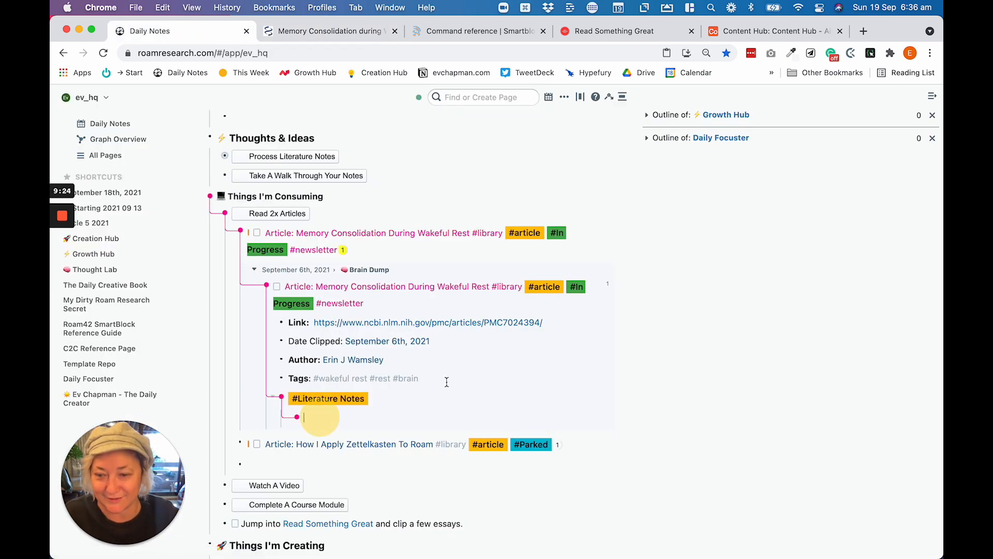
Step: Insert the Litnote SmartBlock template in the block under #Literature Notes and place the cursor after its litnote tag
scroll(435, 382, "down", 2)
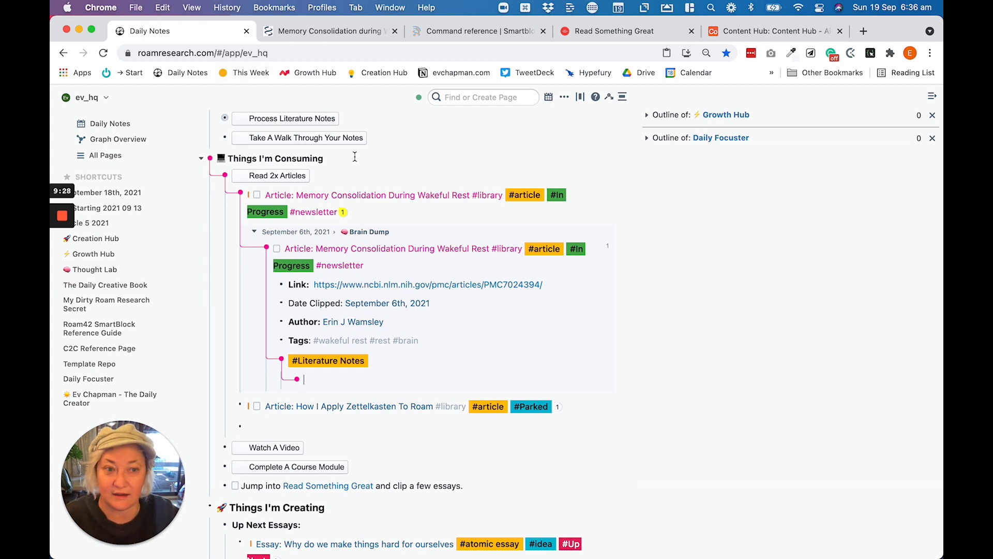
type("jjli")
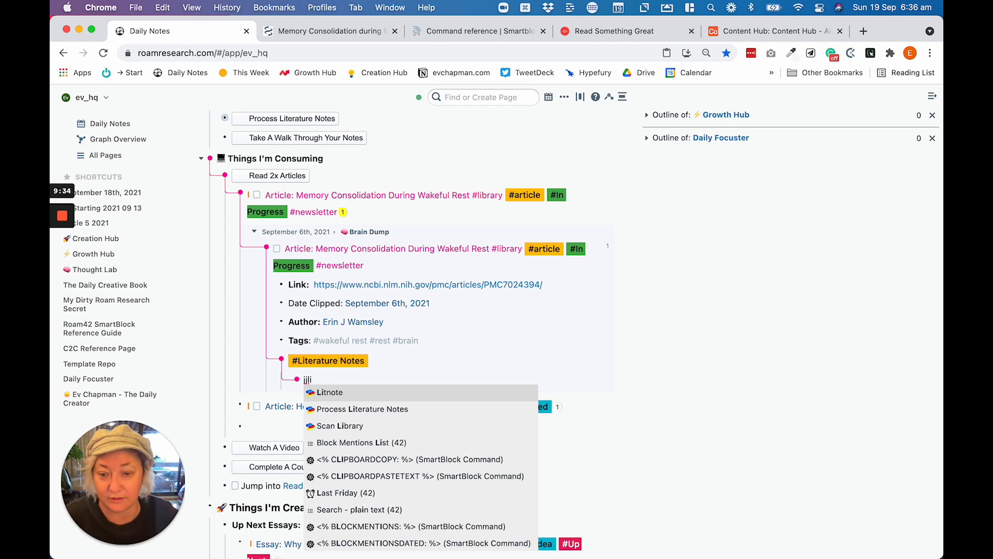
key("Return")
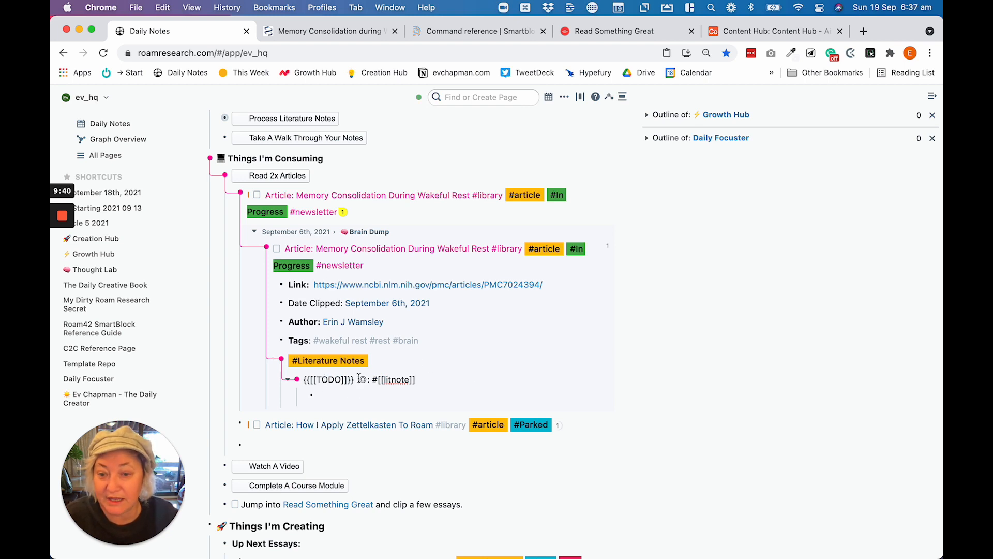
double_click(364, 380)
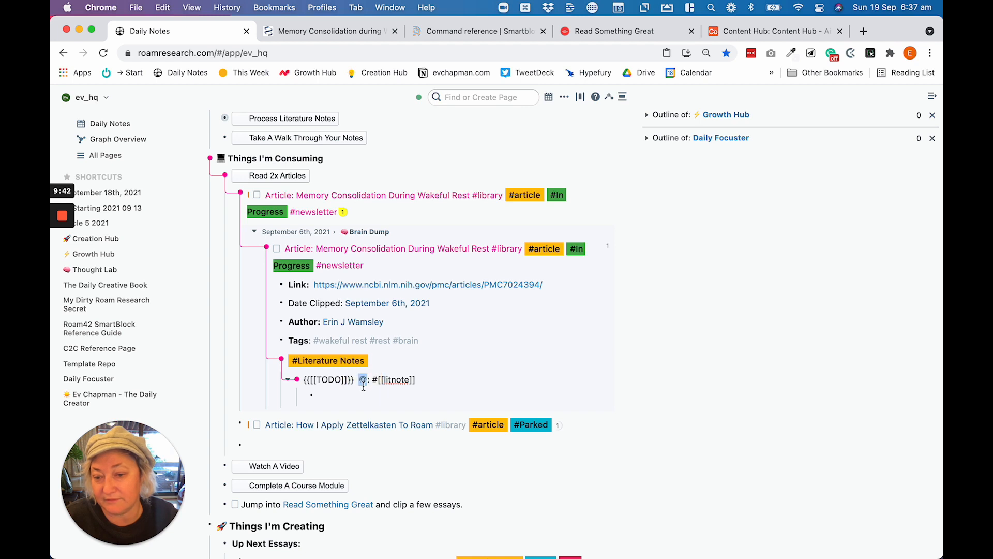
left_click(437, 383)
left_click(363, 381)
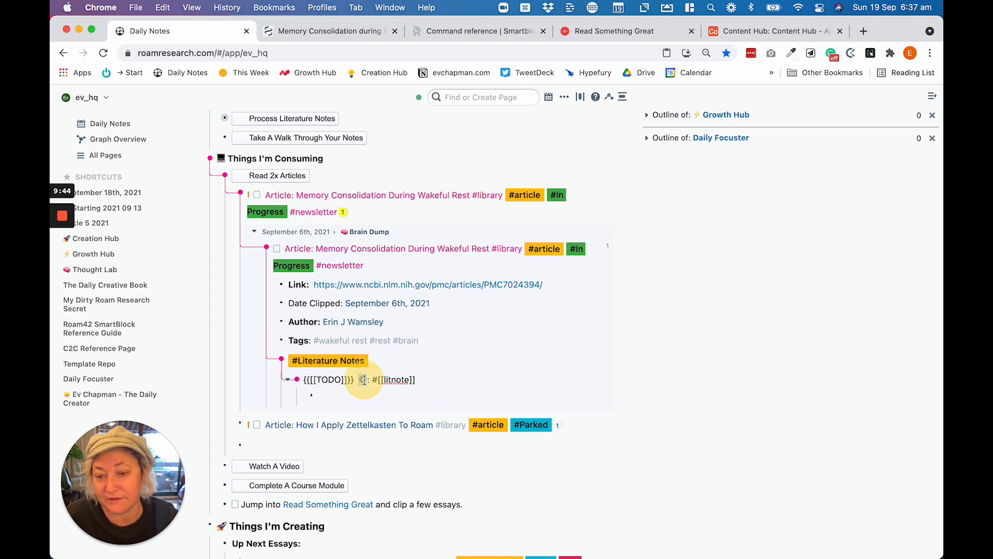
left_click(444, 381)
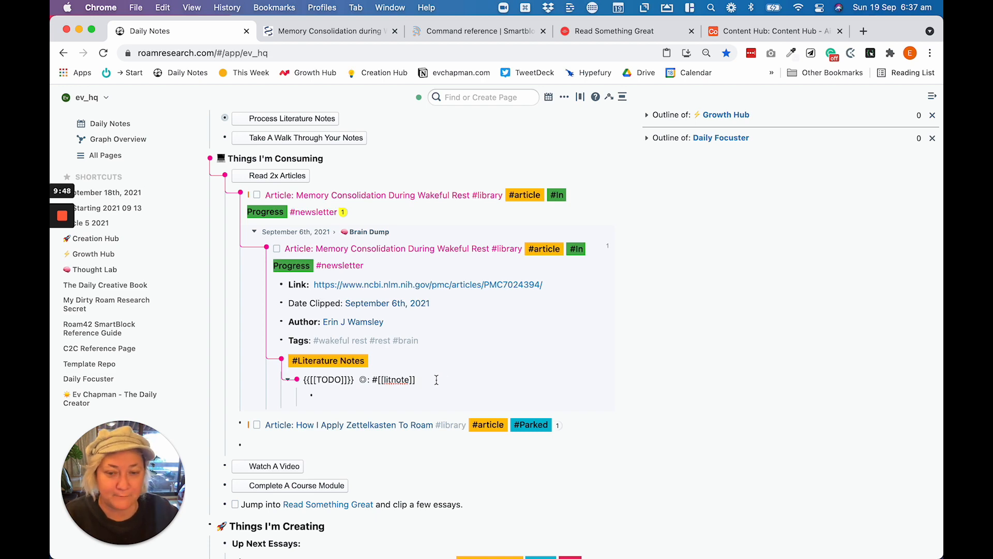
Step: Recheck the article, title the literature note "Unoccupied Waking Rest" and paste the copied passage into its nested block
left_click(328, 30)
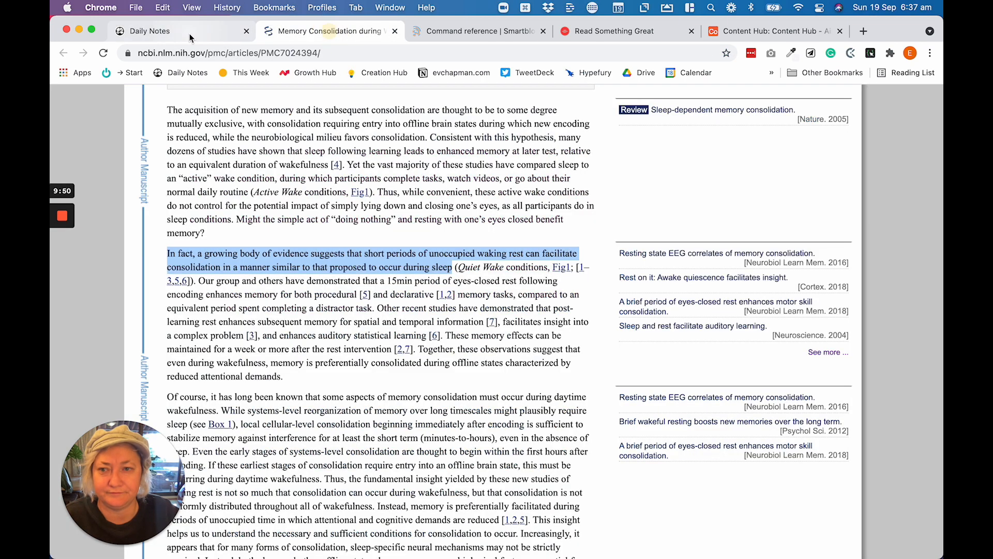
left_click(189, 34)
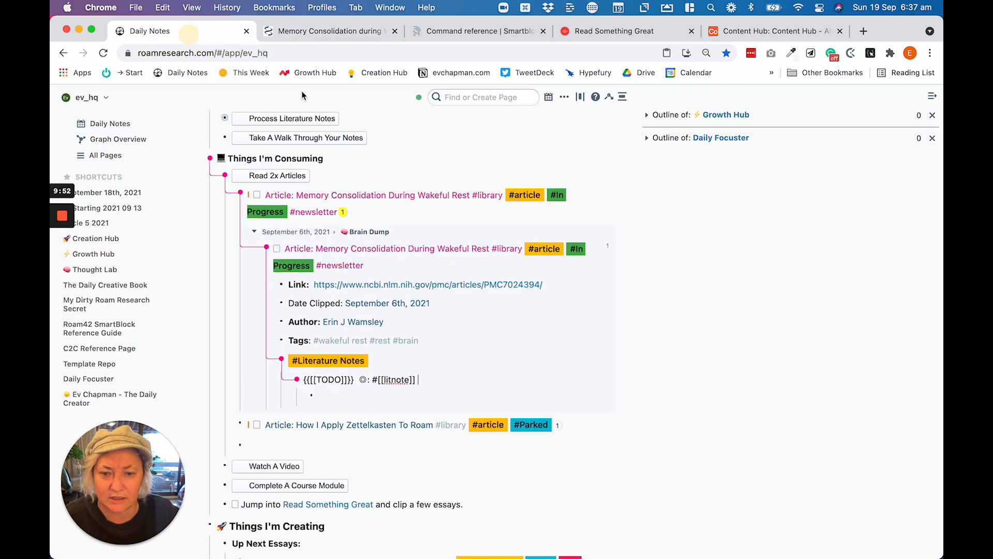
type("Unoccupied Waking Rest")
key("Down")
type("In fact, a growing body of evidence suggests that short periods of unoccupied waking rest can facilitate consolidation in a manner similar to that proposed to occur during sleep")
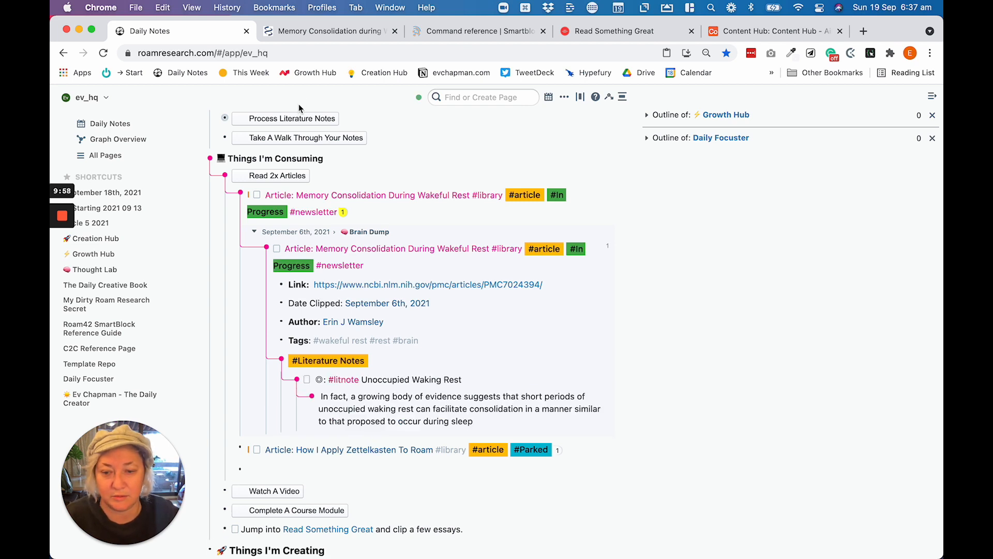
left_click(845, 354)
scroll(330, 388, "down", 3)
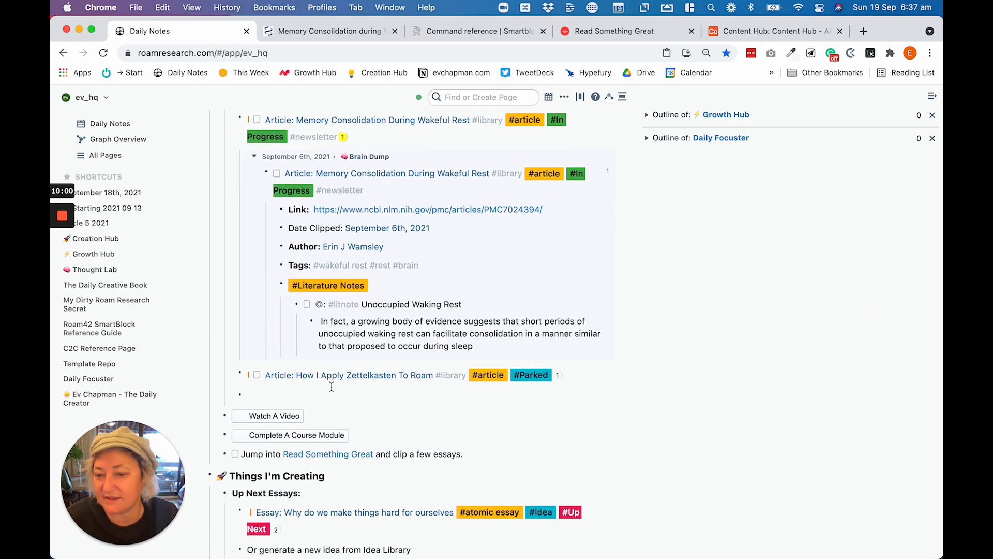
scroll(331, 388, "down", 2)
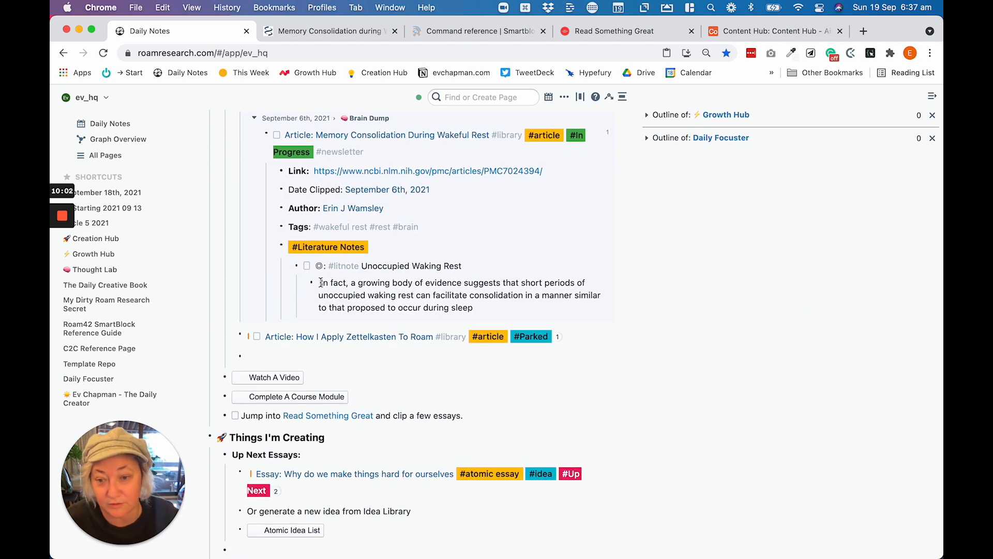
Step: End the pasted passage in the literature note with a full stop
left_click(530, 310)
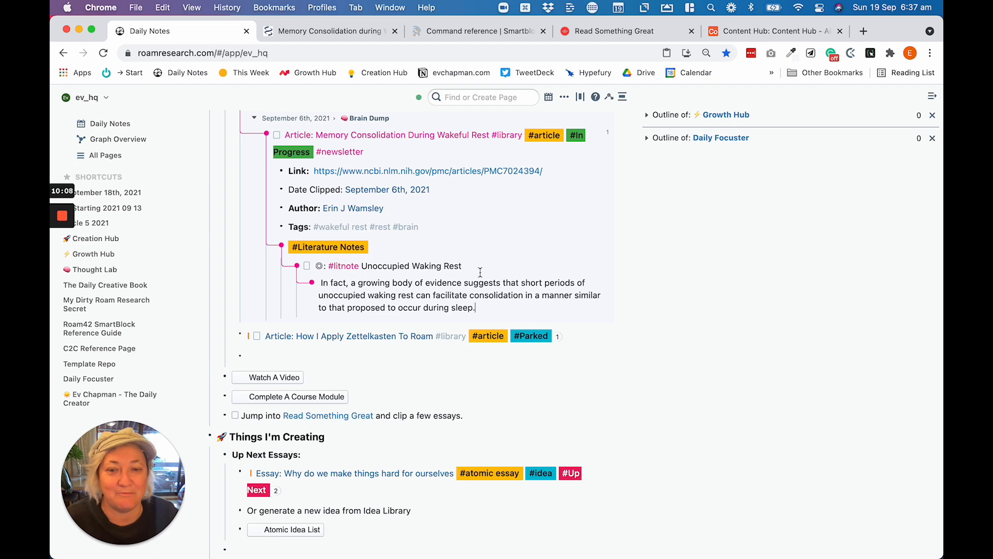
scroll(419, 278, "down", 1)
scroll(419, 277, "up", 1)
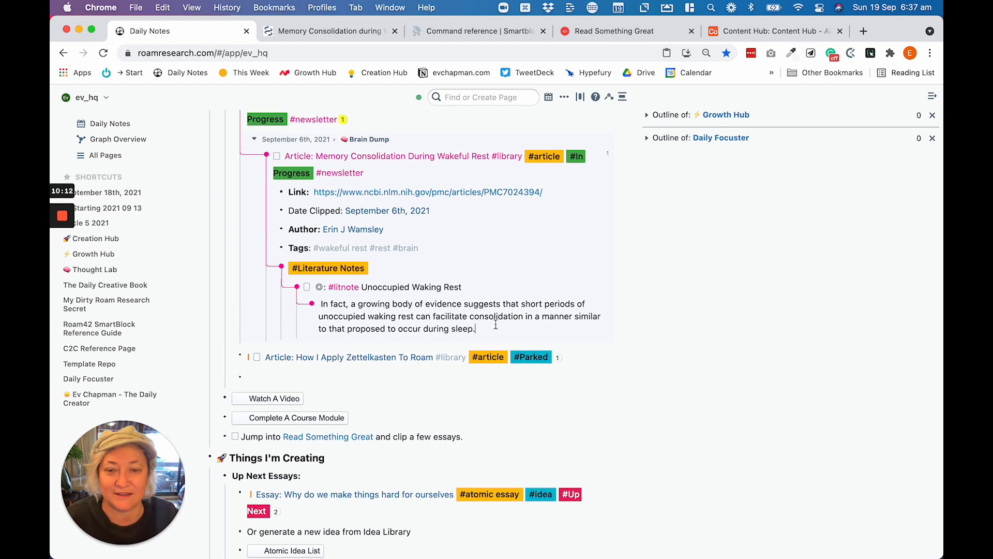
scroll(496, 320, "up", 1)
left_click(728, 325)
Step: Add the #to process tag after #newsletter on the memory consolidation article entry
scroll(358, 205, "up", 1)
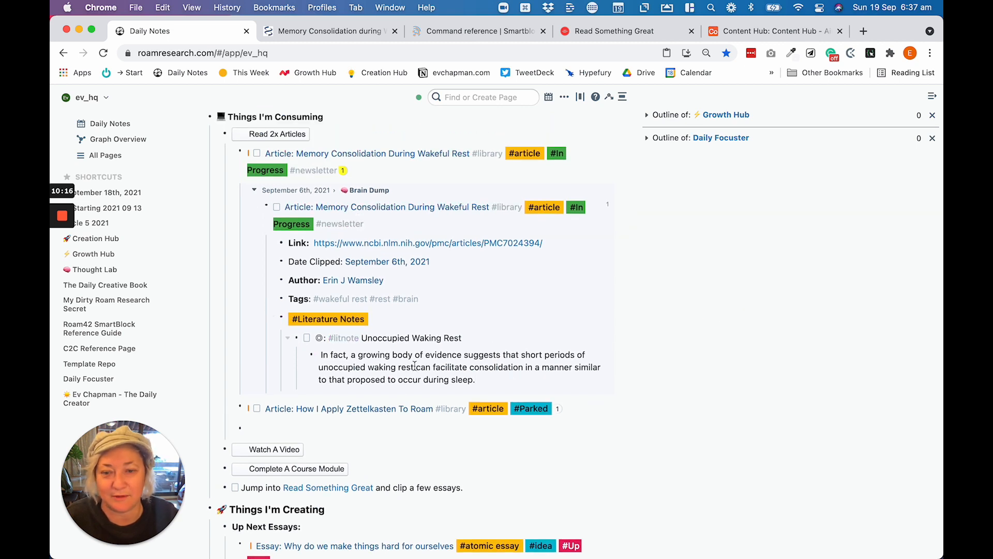
scroll(365, 367, "up", 1)
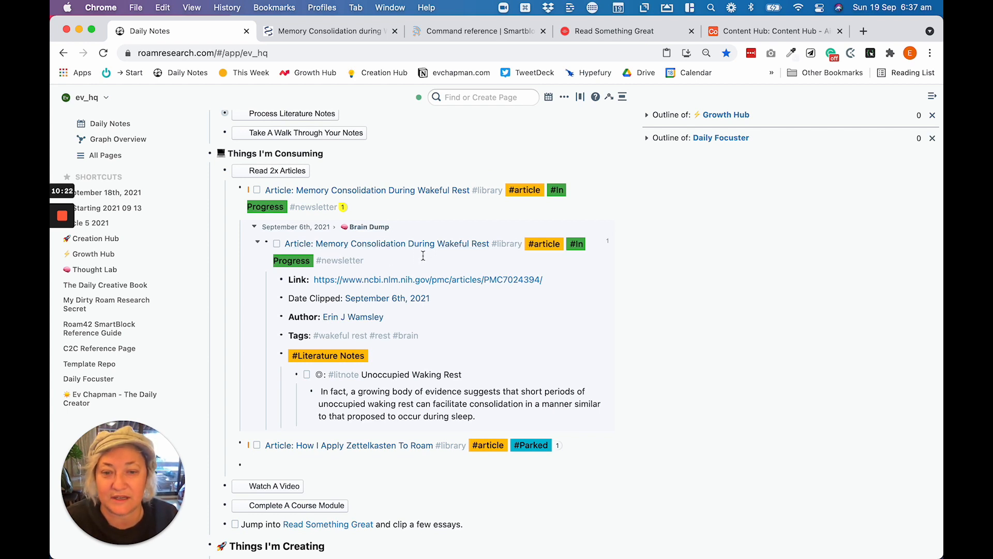
left_click(398, 258)
type("#pr")
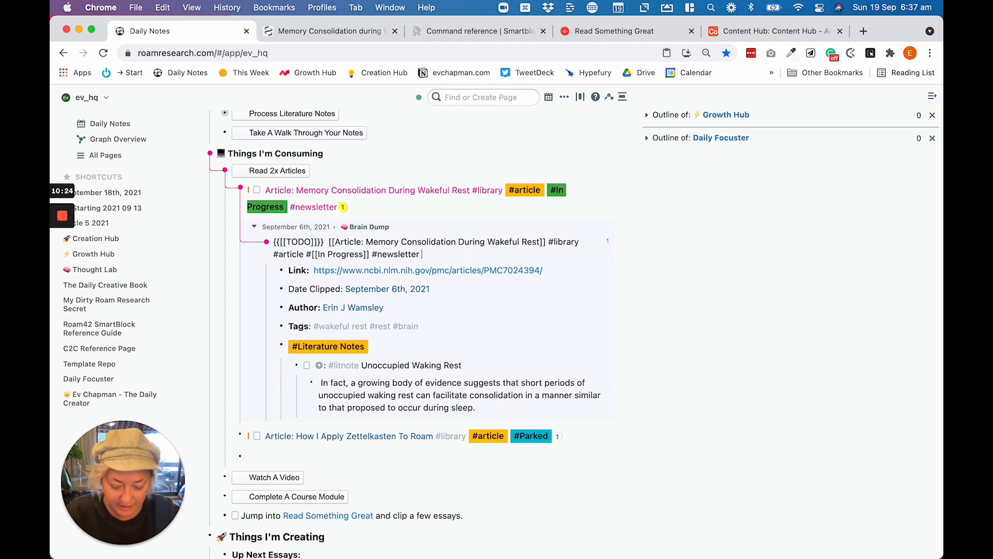
type("oc")
key("Down")
key("Down")
key("Down")
key("Down")
key("Down")
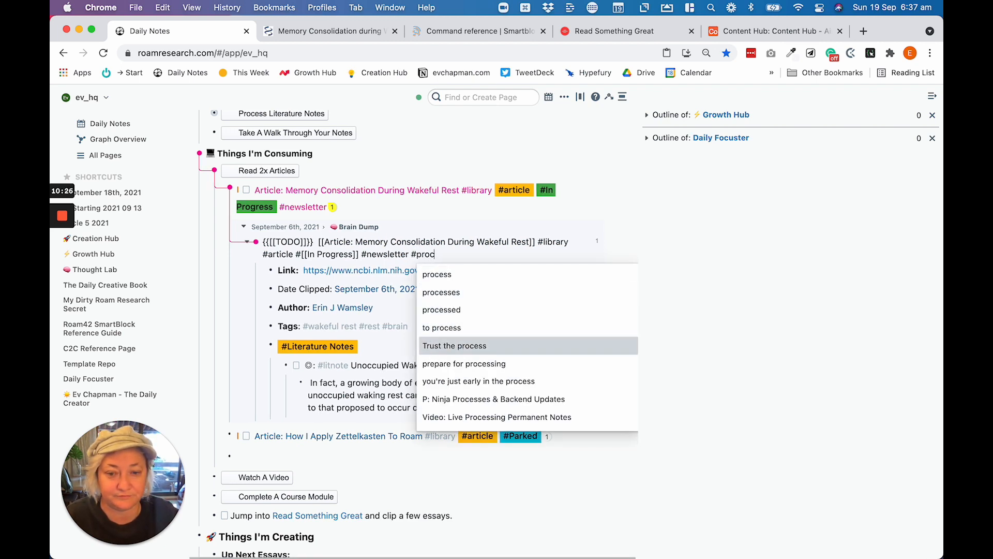
key("Up")
key("Return")
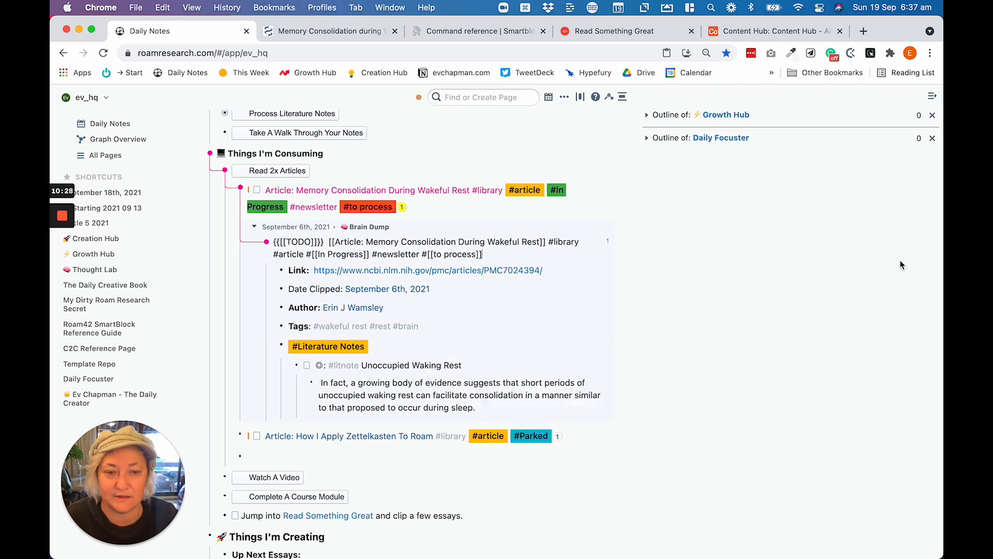
key("Escape")
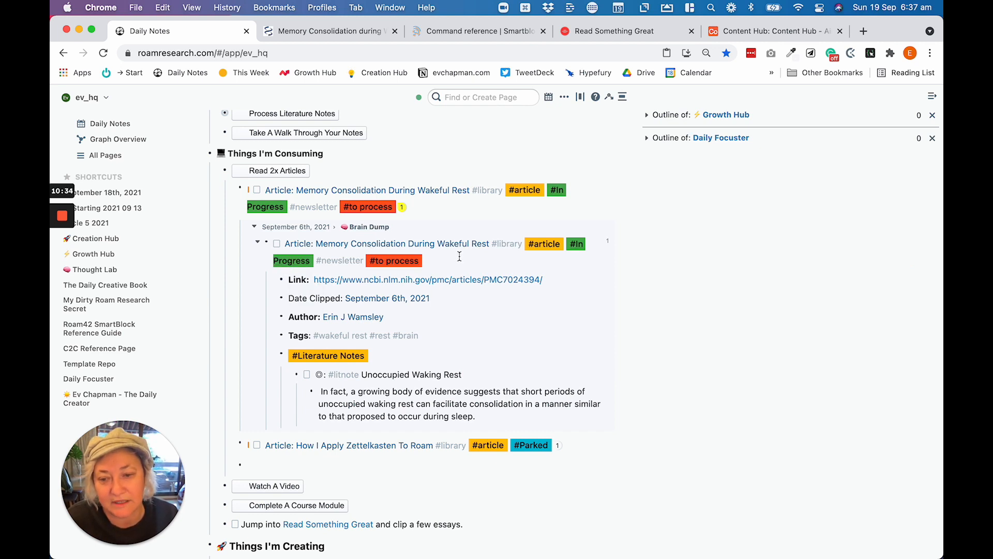
scroll(459, 256, "down", 1)
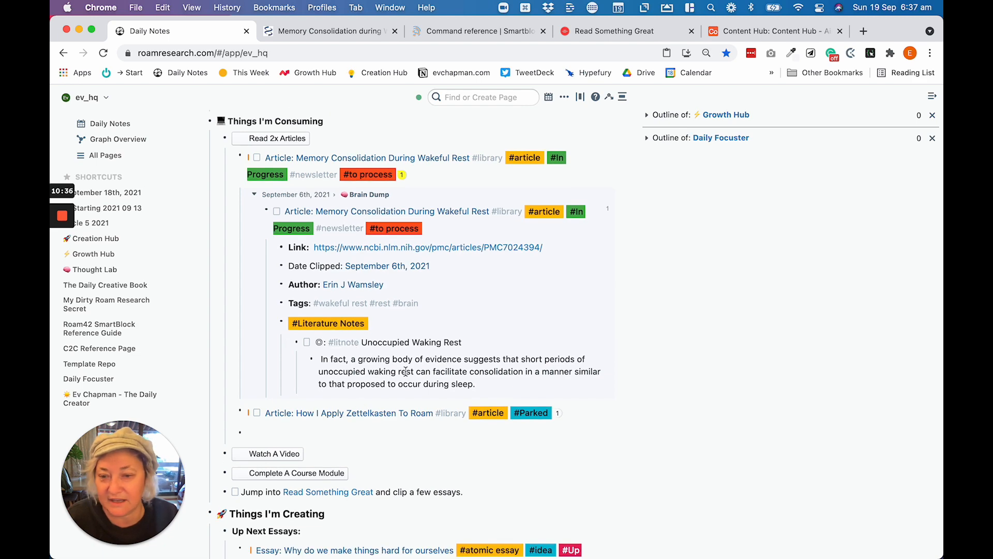
scroll(378, 301, "up", 5)
scroll(380, 300, "down", 9)
scroll(392, 301, "up", 10)
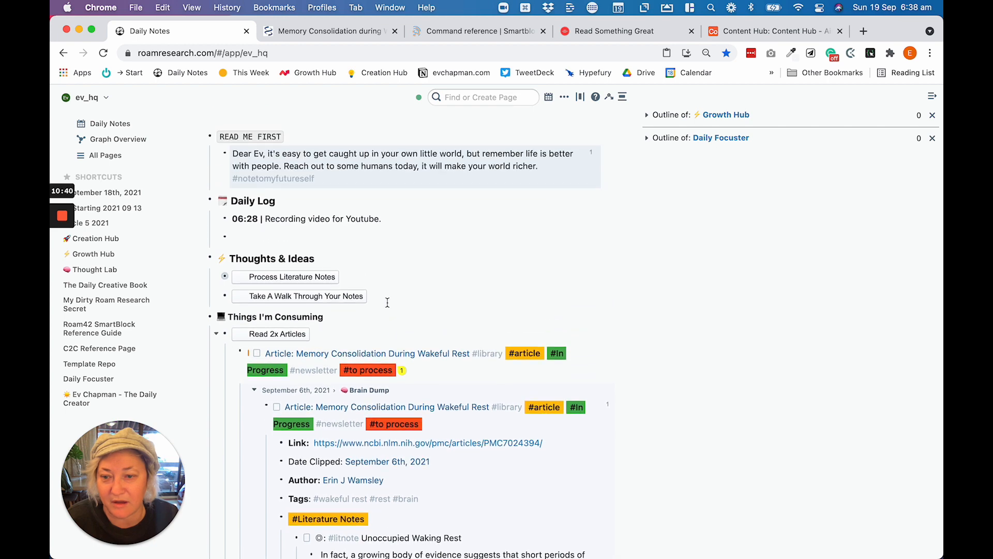
scroll(497, 290, "down", 2)
scroll(497, 290, "down", 6)
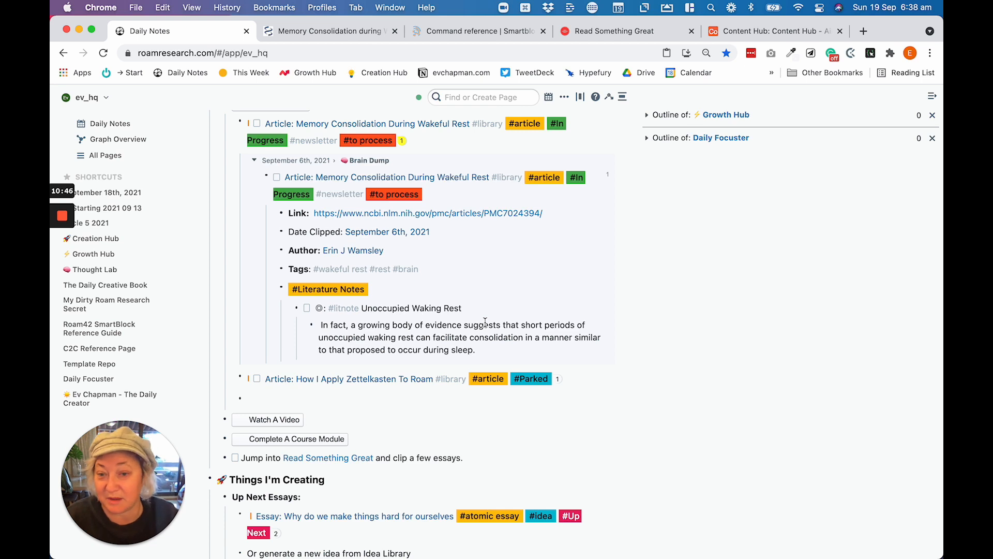
Step: Remove the "Unoccupied Waking Rest" note and its quoted passage from under #Literature Notes
scroll(484, 321, "up", 3)
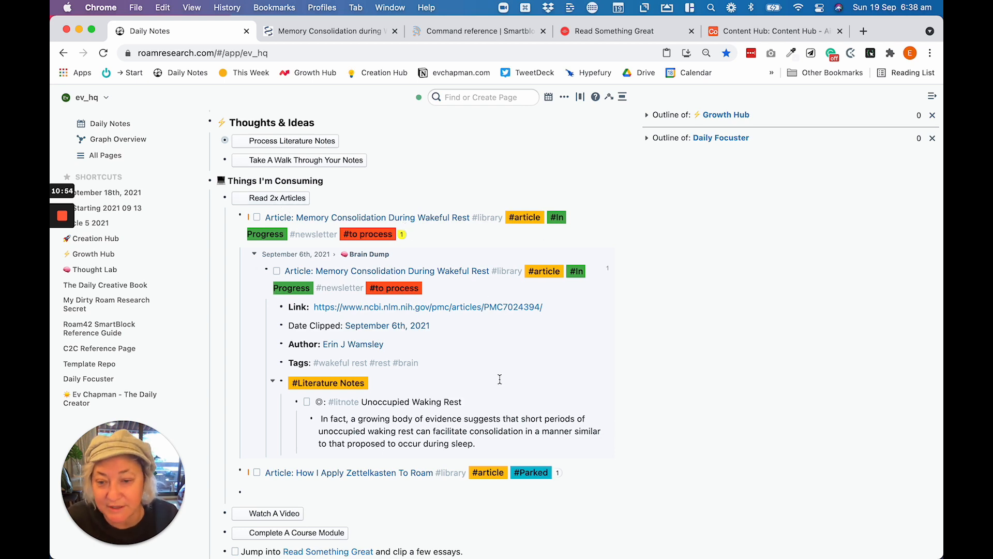
left_click_drag(467, 443, 319, 404)
key("super+x")
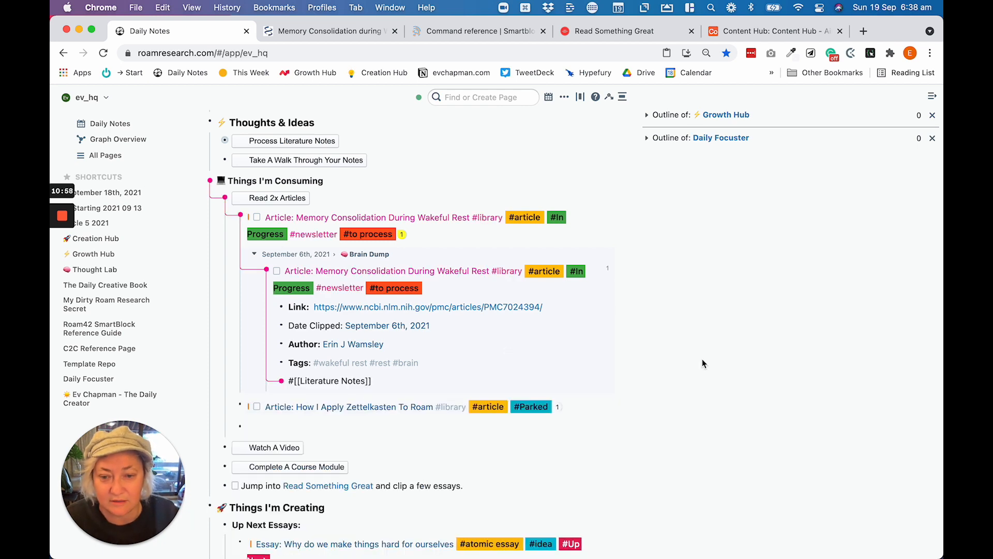
left_click(738, 344)
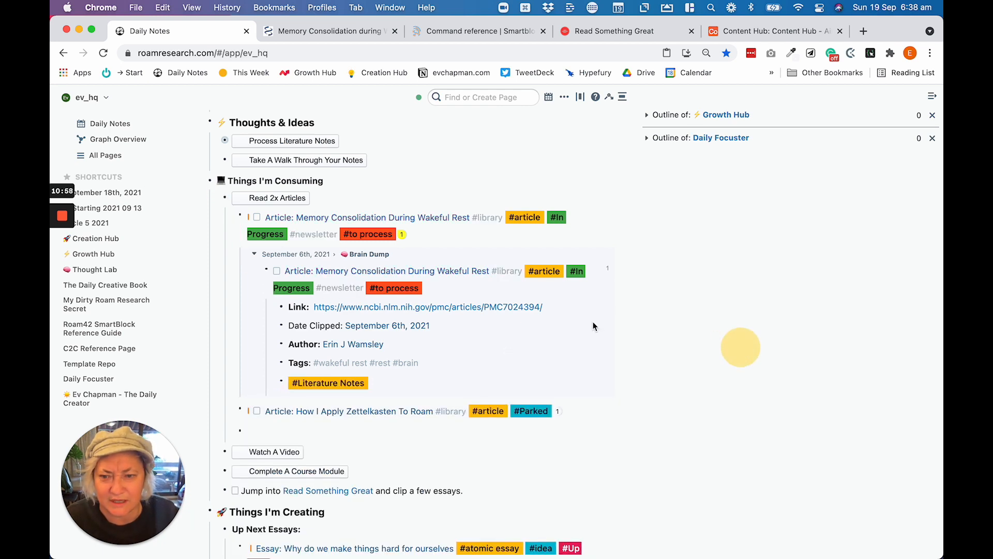
Step: Remove the #to process tag from the memory consolidation article entry
left_click(449, 287)
left_click_drag(490, 281, 434, 282)
key("BackSpace")
key("BackSpace")
key("BackSpace")
key("BackSpace")
key("BackSpace")
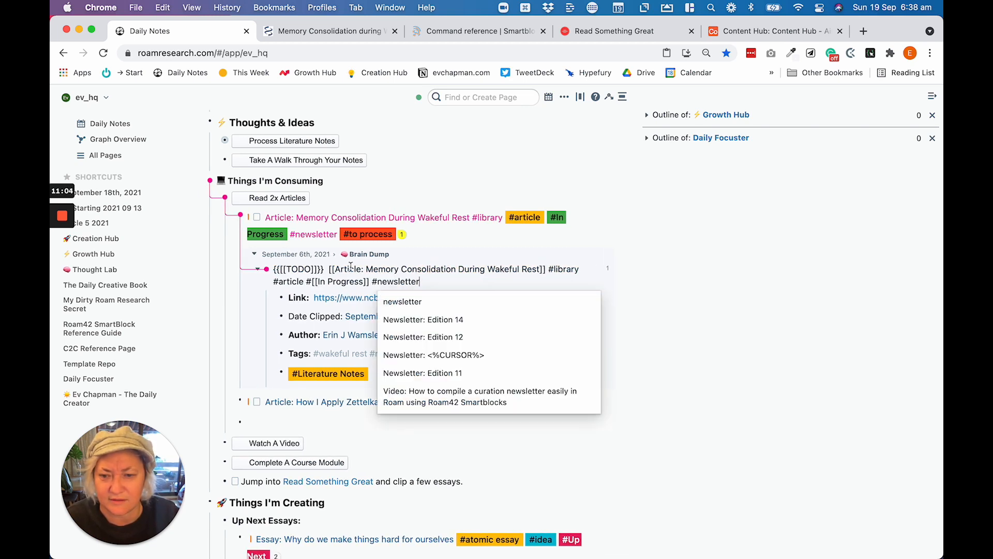
Step: Replace the In Progress tag with #Parked on the memory consolidation article entry and collapse its inline reference
left_click_drag(368, 281, 317, 282)
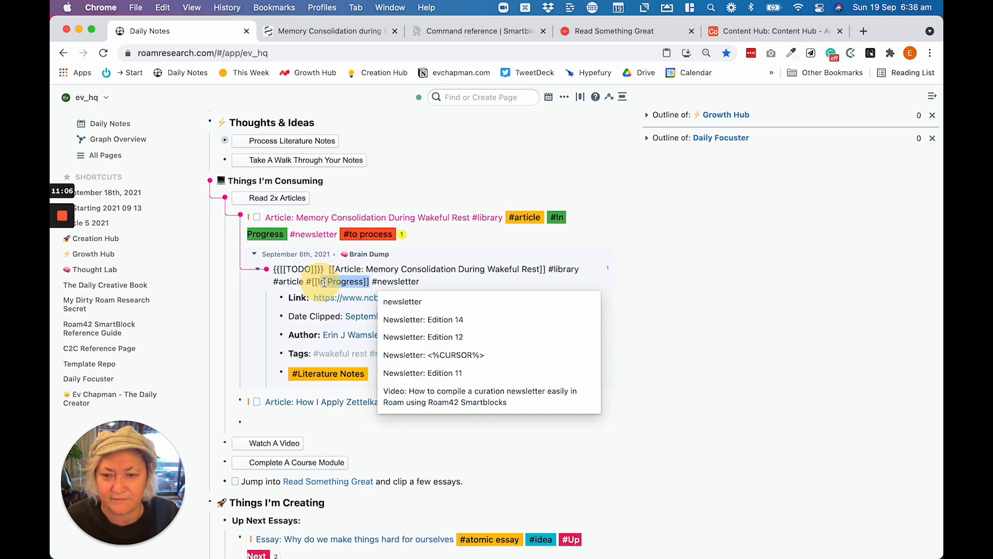
key("BackSpace")
key("BackSpace")
key("BackSpace")
type("Parked")
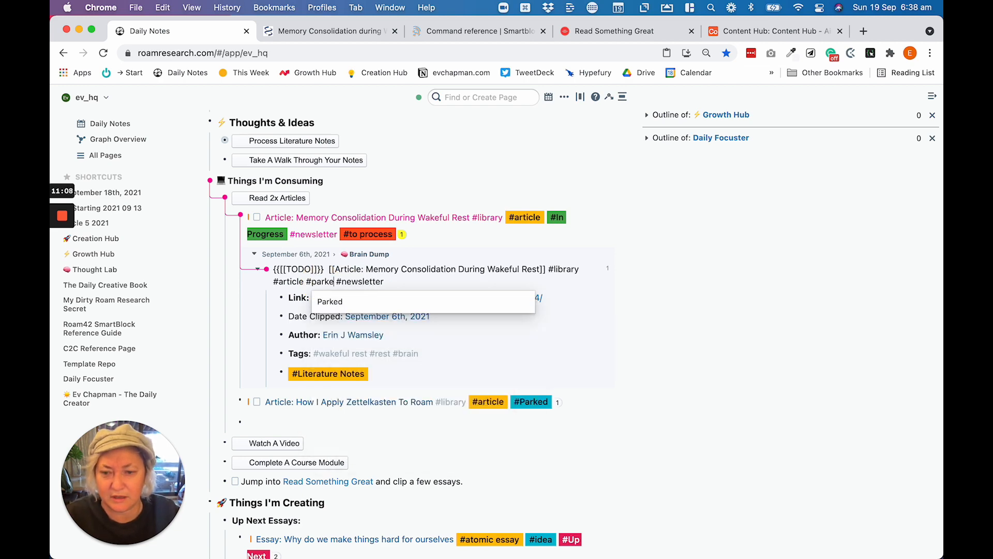
key("Down")
key("Return")
left_click(833, 340)
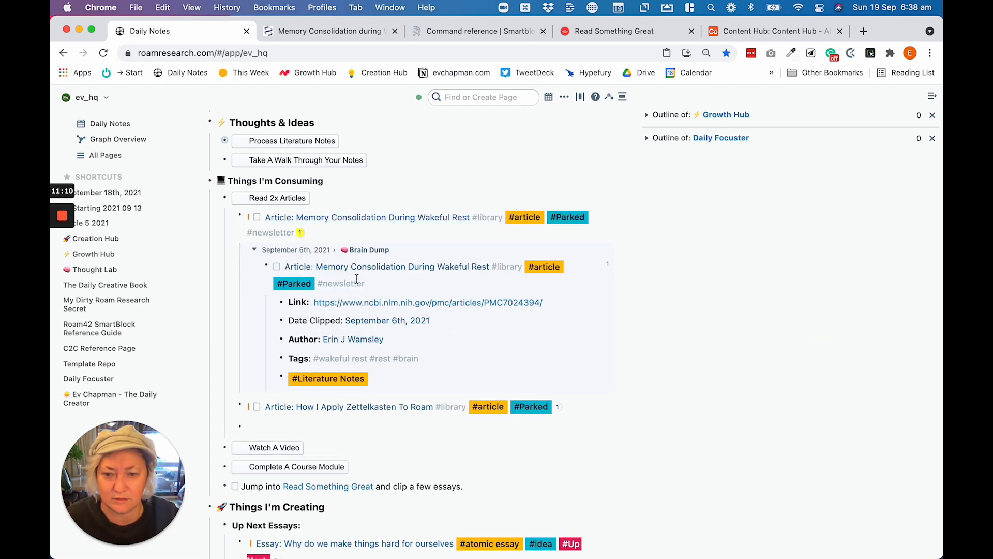
left_click(299, 233)
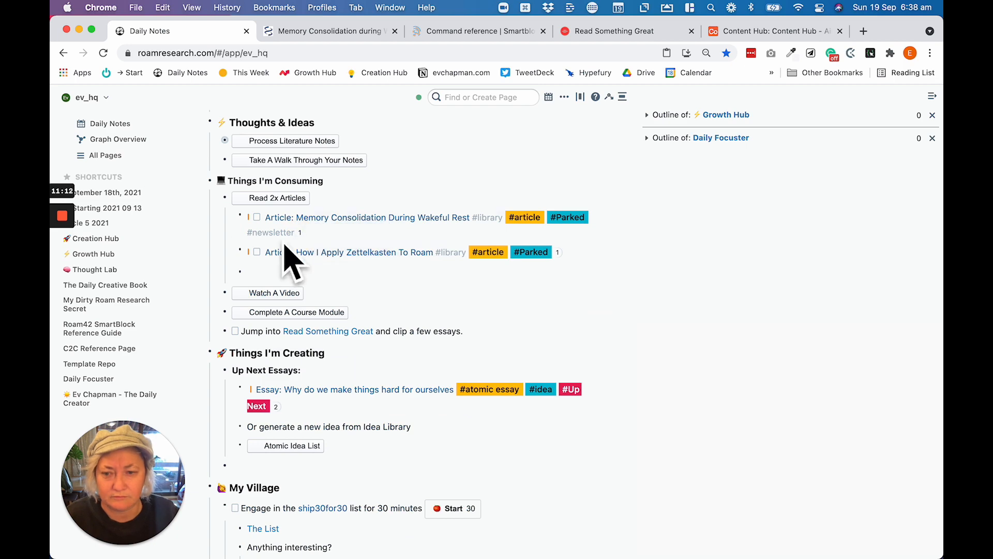
Step: Open the Read Something Great link from Things I'm Consuming and browse the suggested articles
scroll(253, 199, "down", 3)
left_click(266, 197)
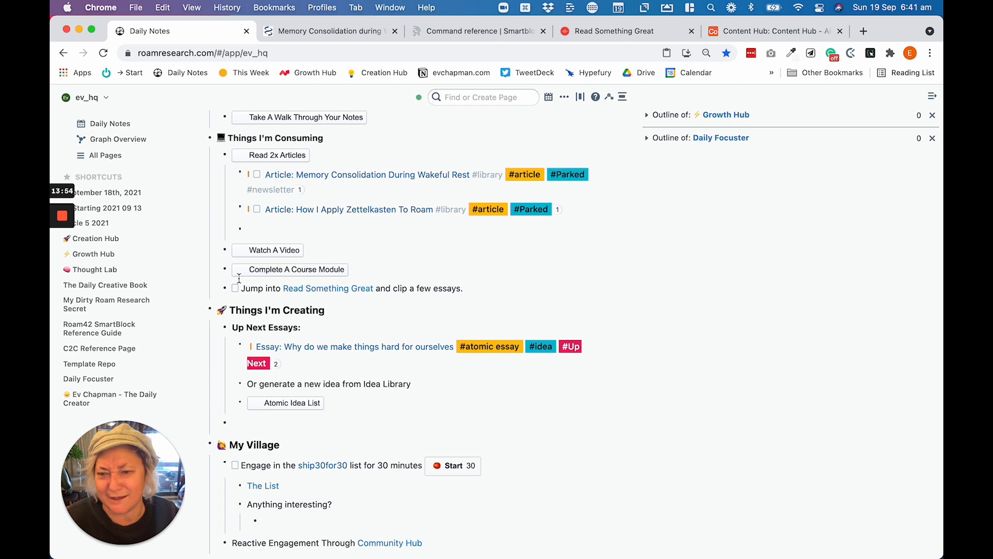
left_click(309, 289)
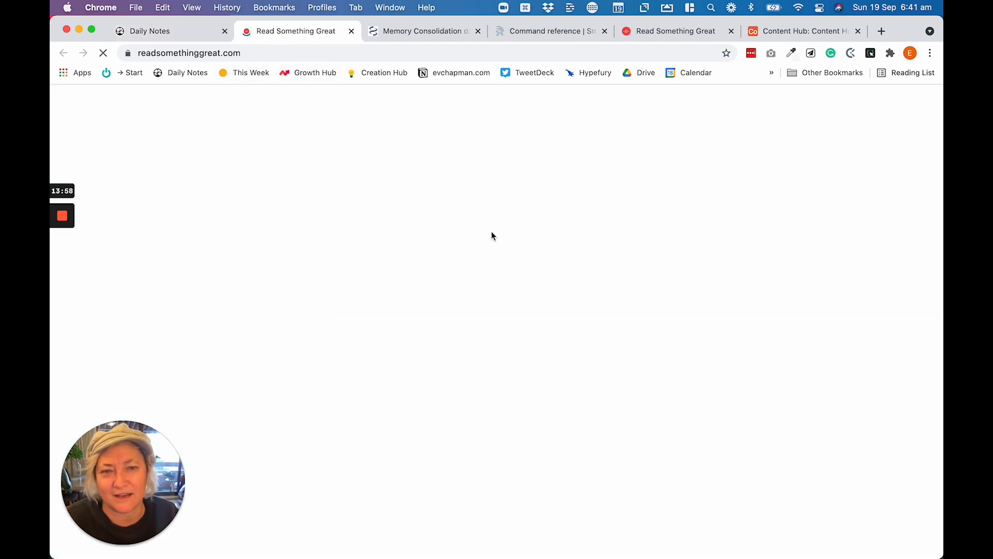
scroll(470, 235, "down", 5)
scroll(441, 244, "up", 2)
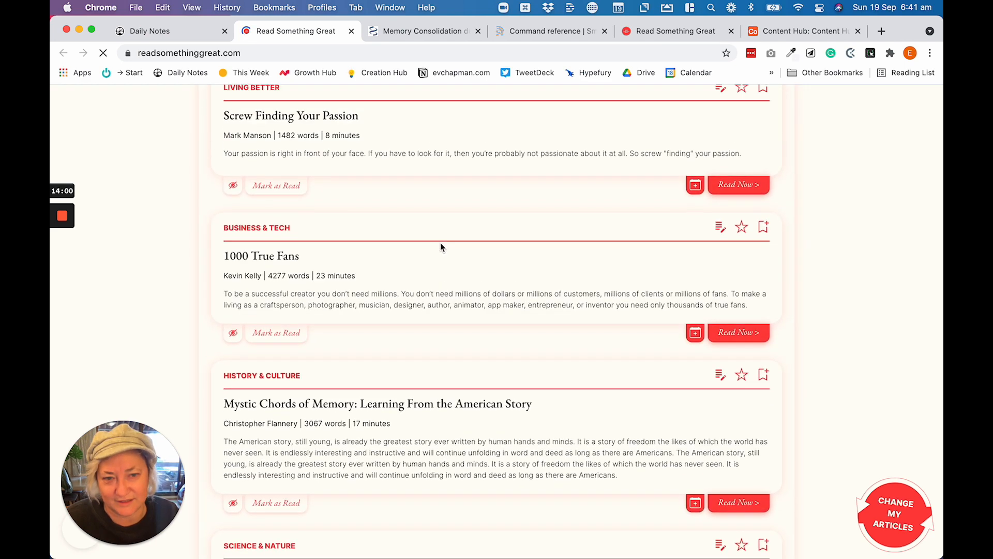
scroll(137, 246, "down", 1)
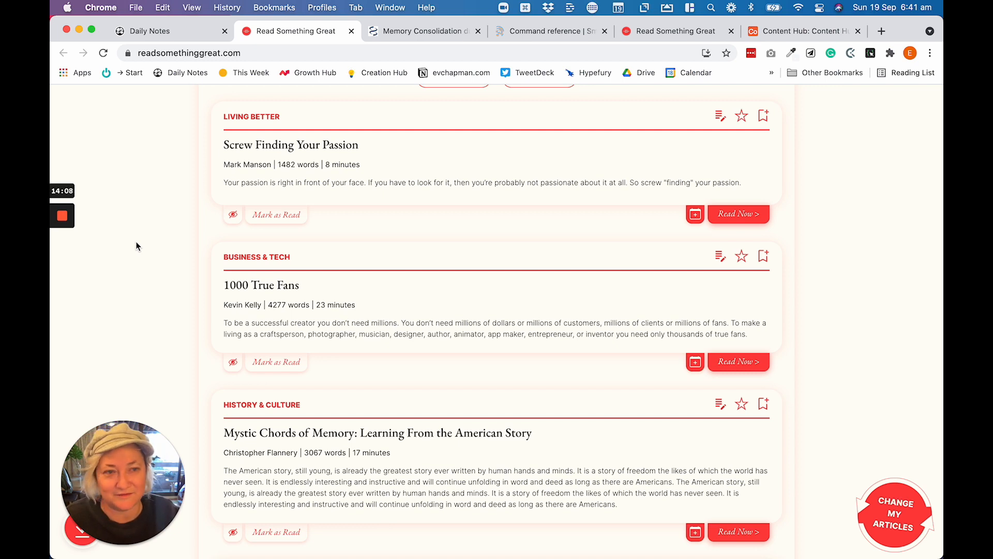
scroll(326, 266, "down", 3)
scroll(189, 236, "up", 2)
scroll(189, 236, "up", 2)
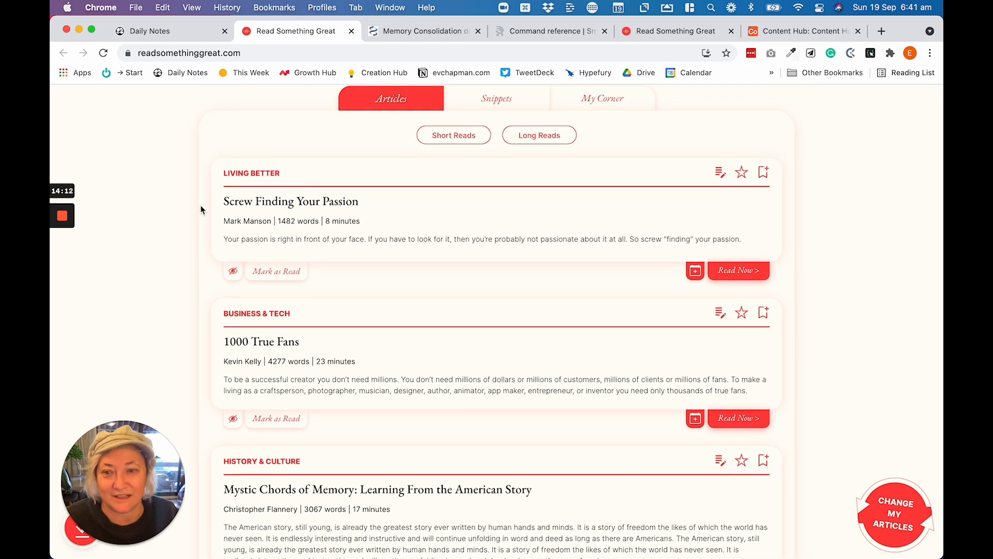
Step: Return to Daily Notes and generate an essay idea from the Atomic Idea List under Things I'm Creating
left_click(163, 30)
left_click(407, 282)
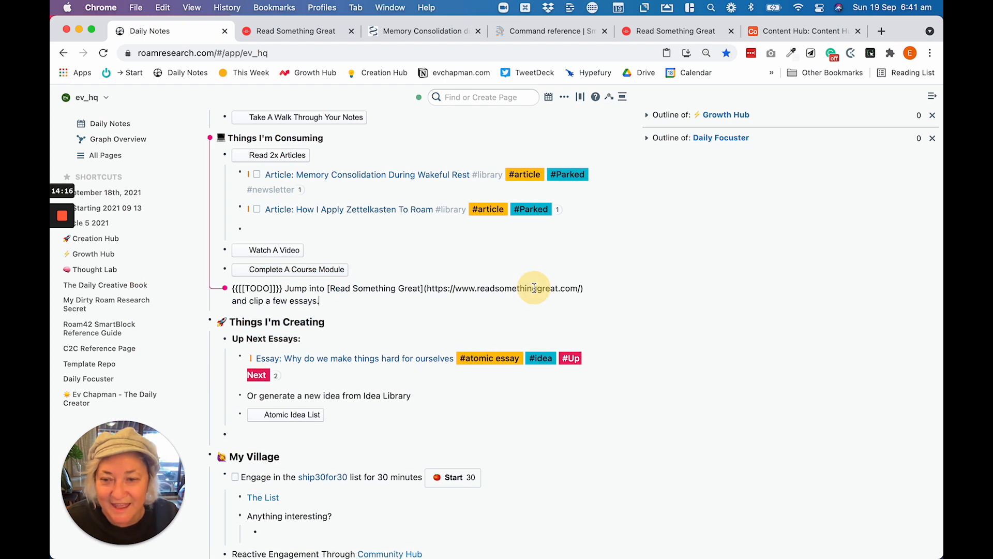
left_click(187, 164)
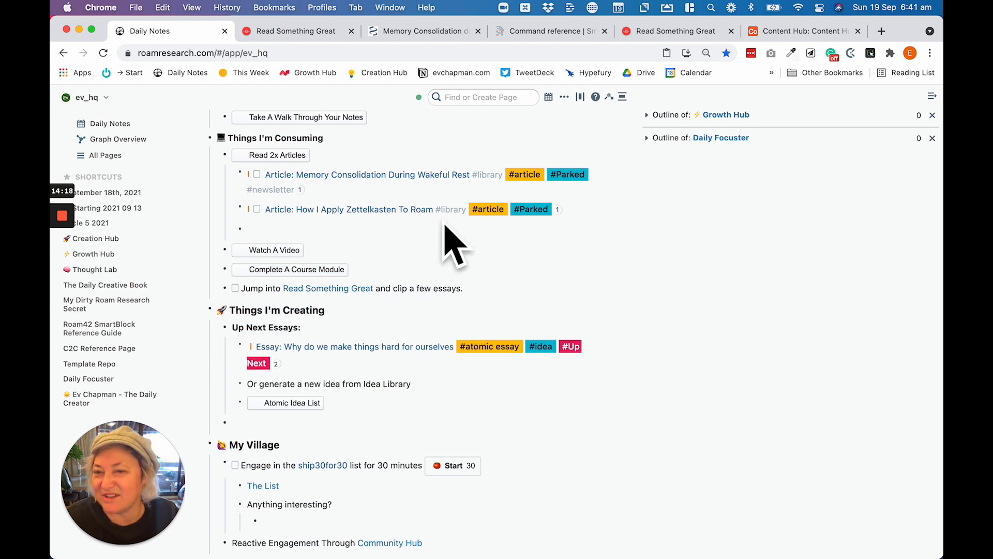
scroll(413, 233, "up", 3)
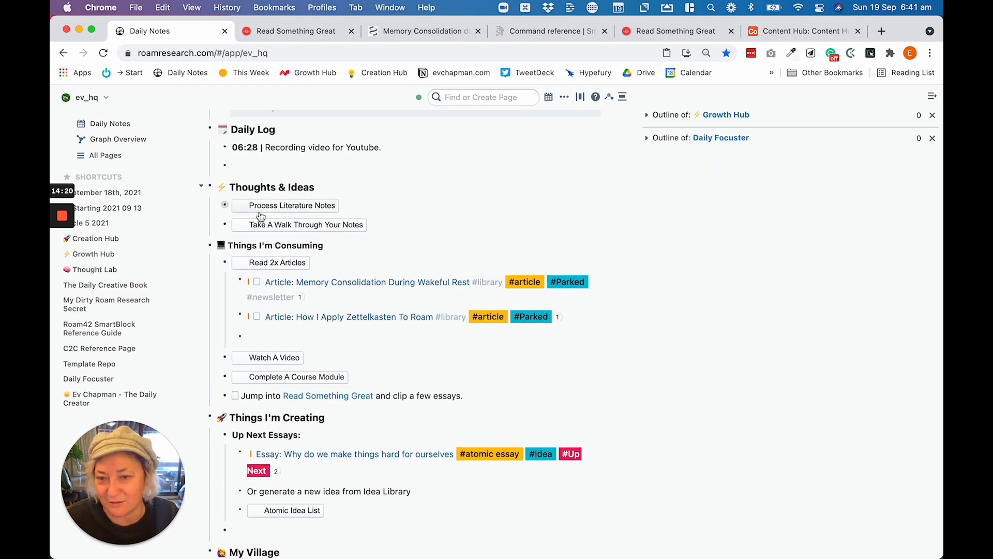
scroll(294, 229, "down", 3)
scroll(294, 229, "down", 3)
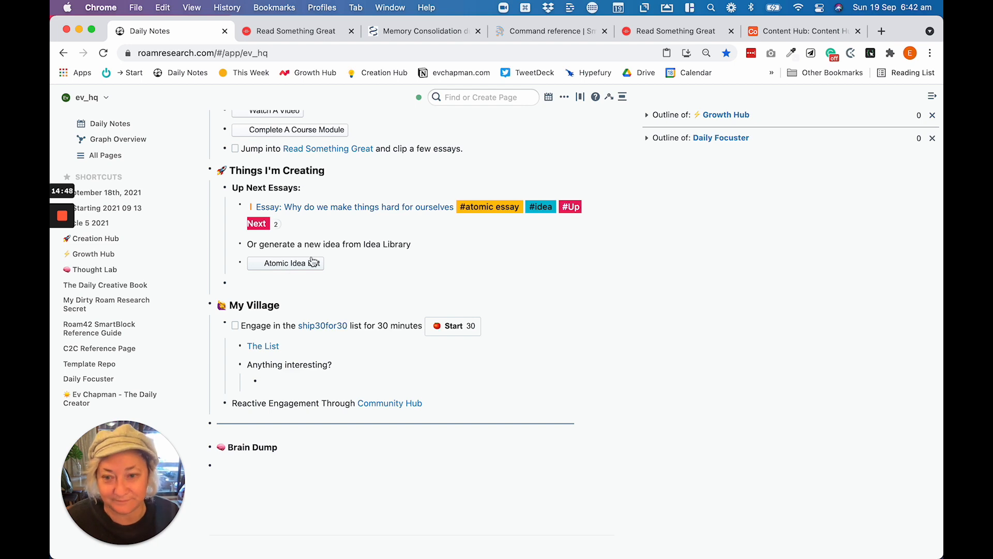
left_click(288, 263)
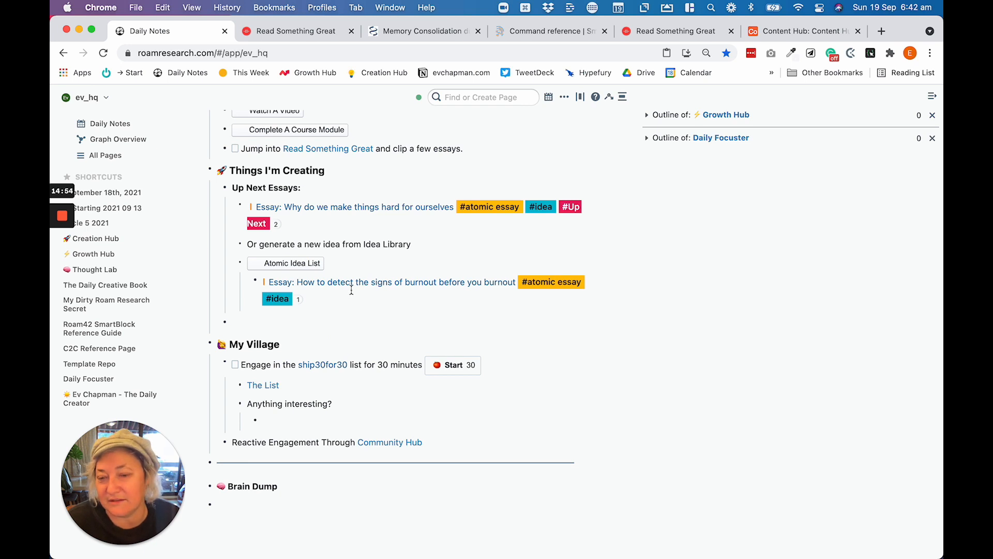
Step: Try to generate a second essay idea from the Atomic Idea List
left_click(276, 264)
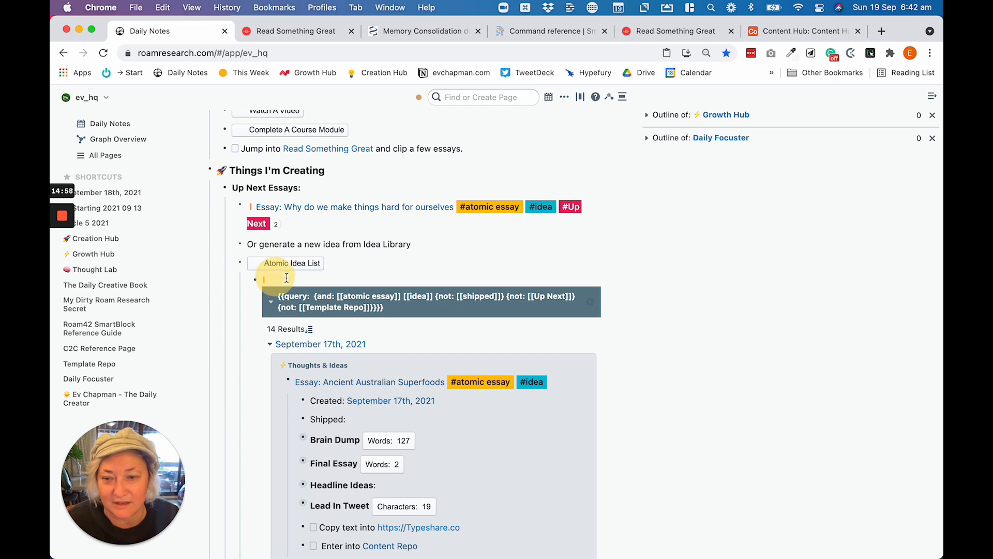
key("super+a")
key("BackSpace")
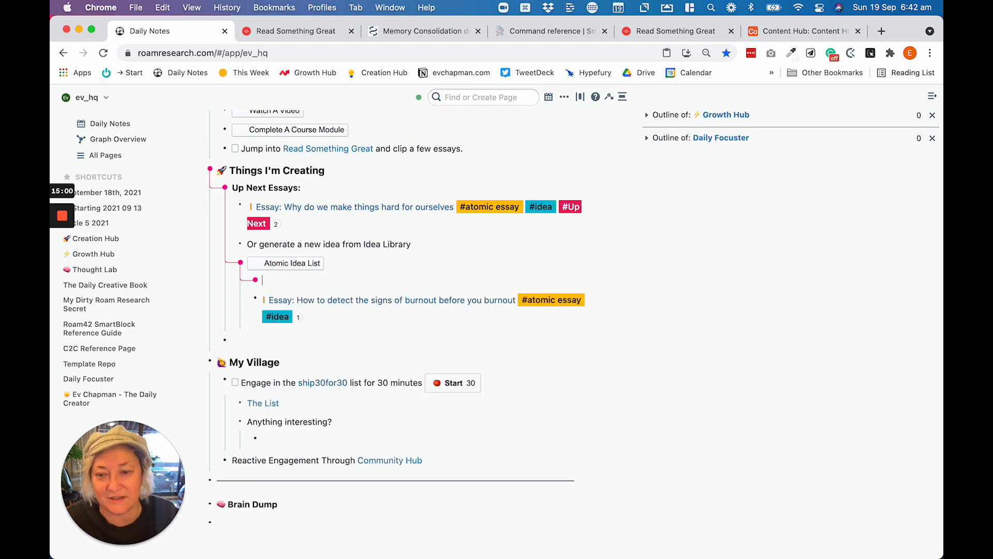
left_click(799, 312)
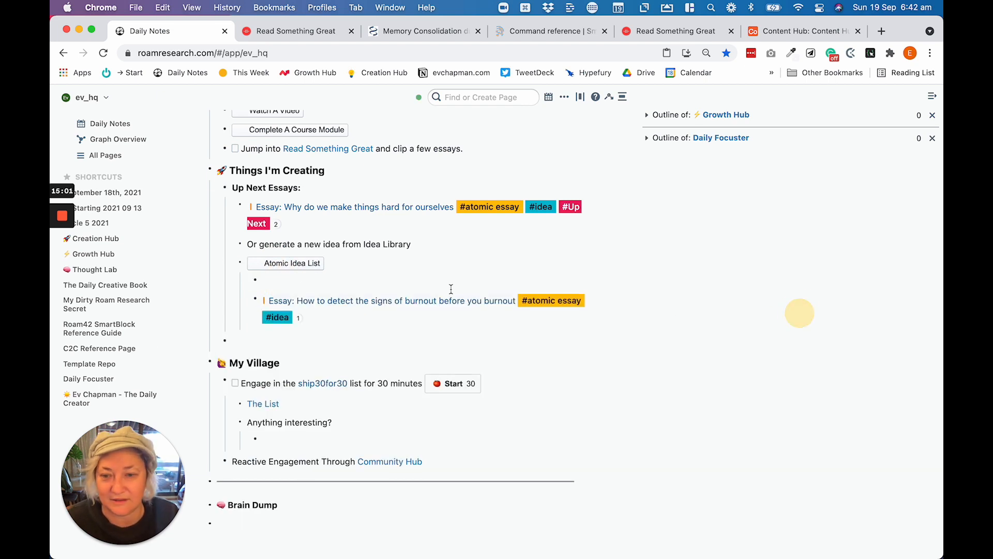
Step: Generate another idea from the Atomic Idea List and move the essay "The Breath: Your shortcut back to presence" under Up Next Essays
left_click(295, 264)
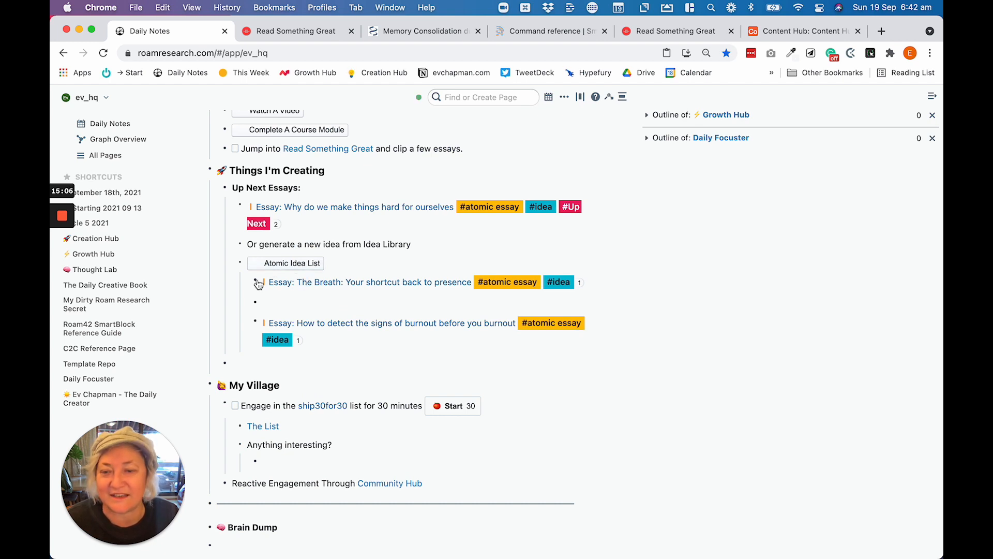
left_click_drag(255, 281, 249, 235)
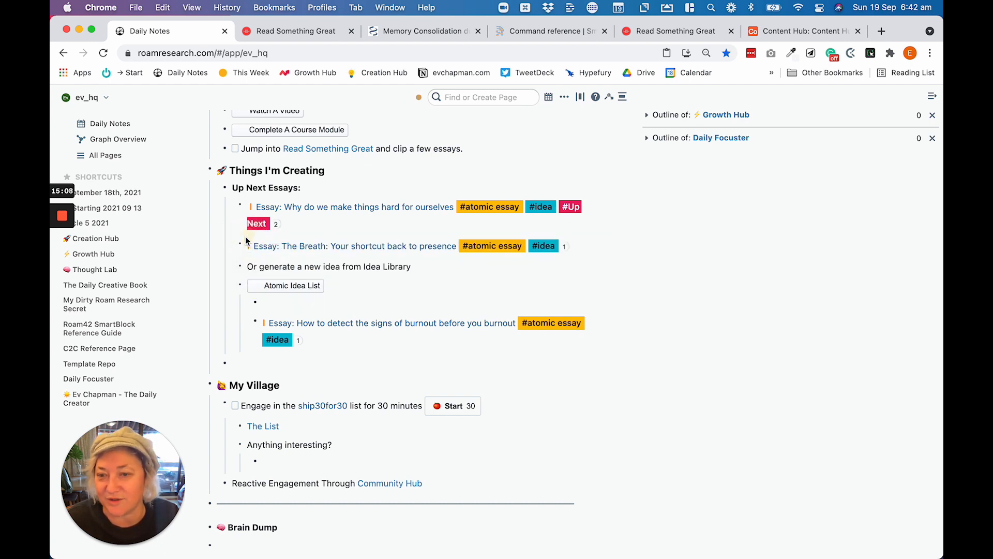
Step: Add the #Up Next tag to the original entry of the essay "The Breath: Your shortcut back to presence" through its inline reference
left_click(564, 246)
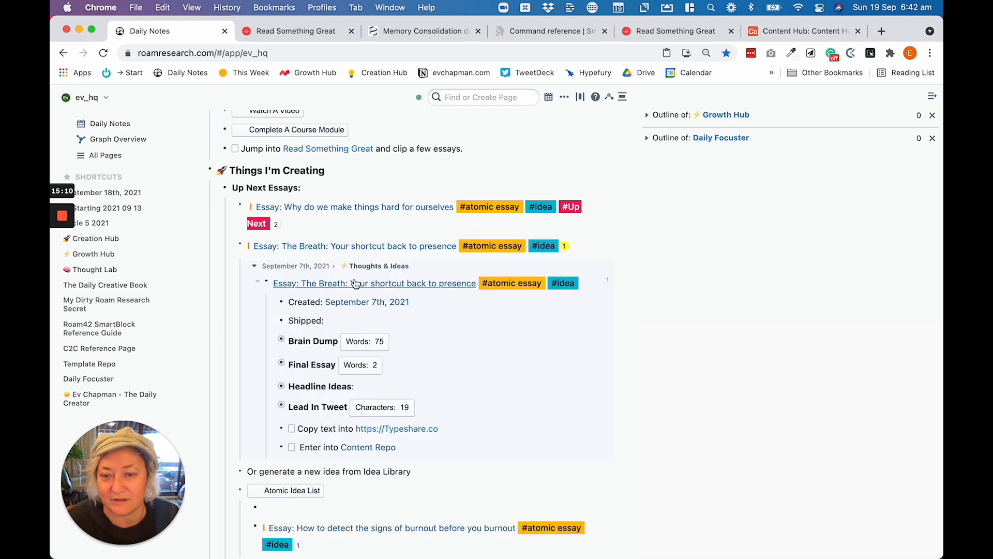
left_click(583, 282)
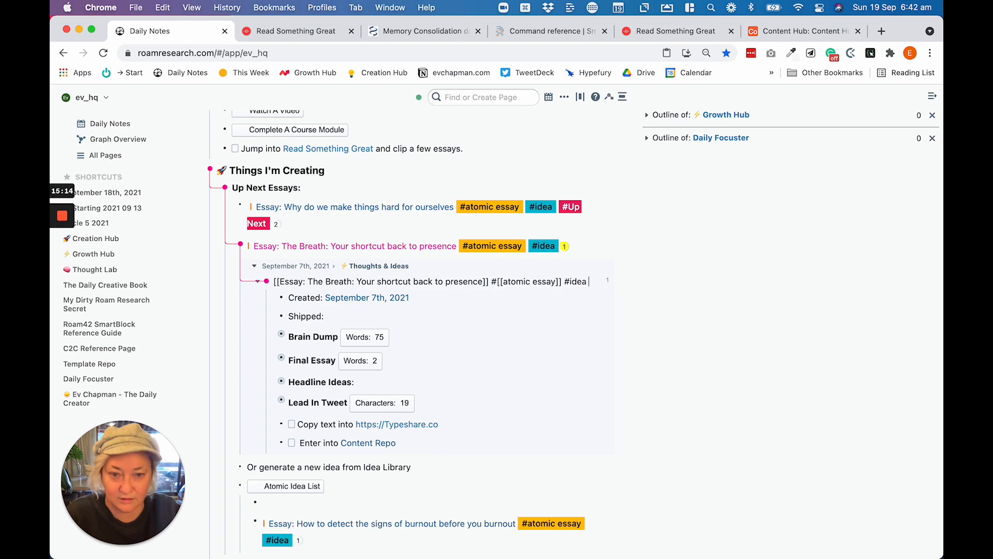
type("#up")
key("Return")
left_click(843, 284)
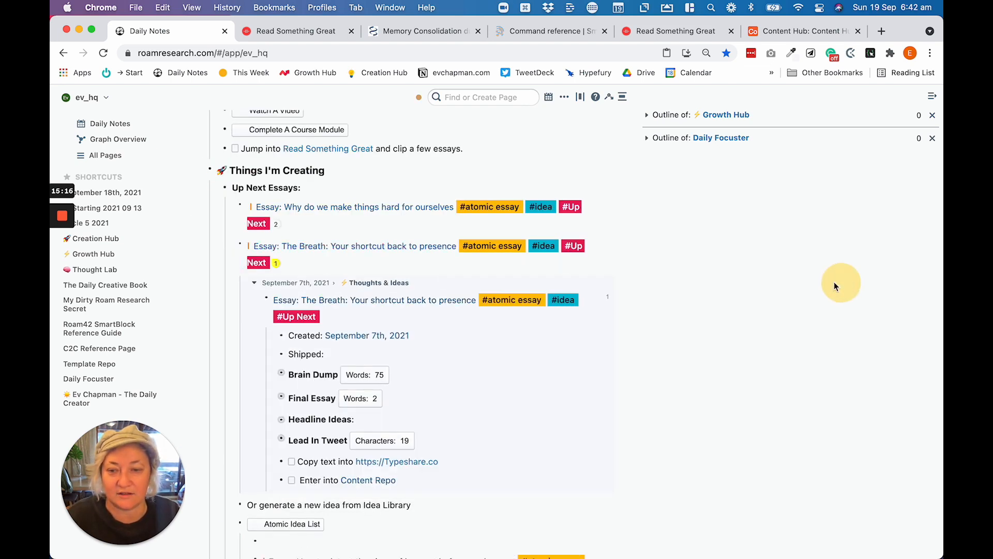
left_click(275, 263)
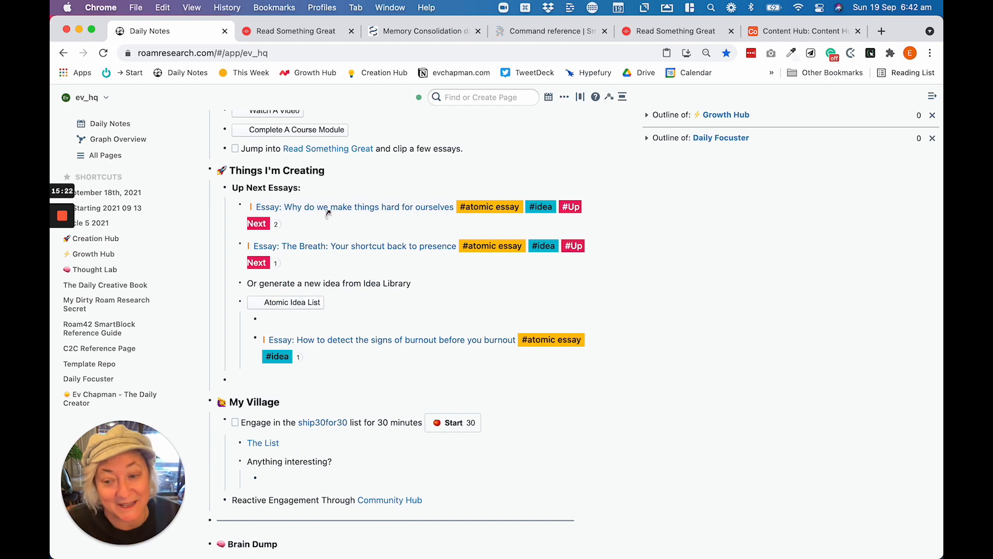
Step: Delete the empty block above the burnout essay under Atomic Idea List
left_click(349, 325)
key("BackSpace")
left_click(700, 335)
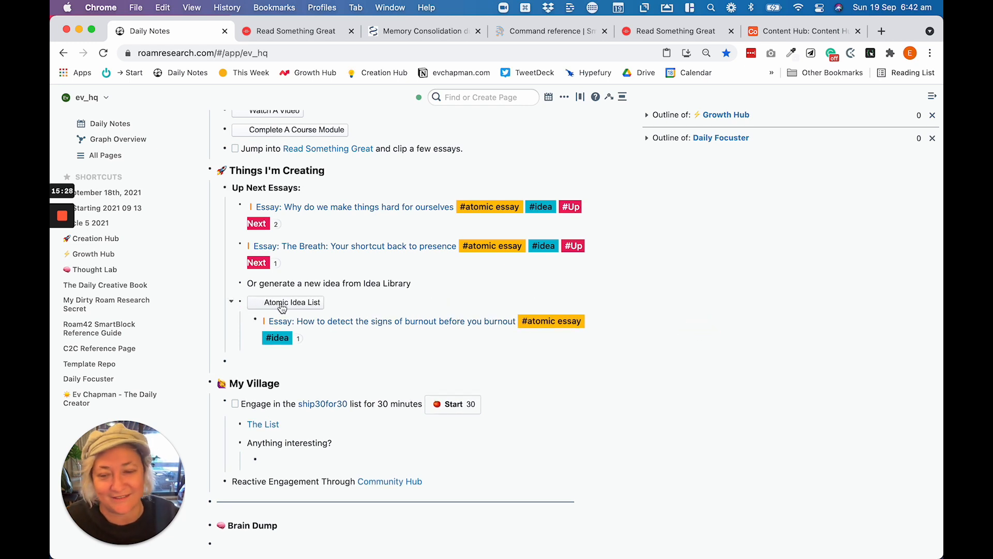
Step: Open Creation Hub alongside the daily notes, look through its Atomic Essay Ideas, and close it
left_click(99, 242, "shift")
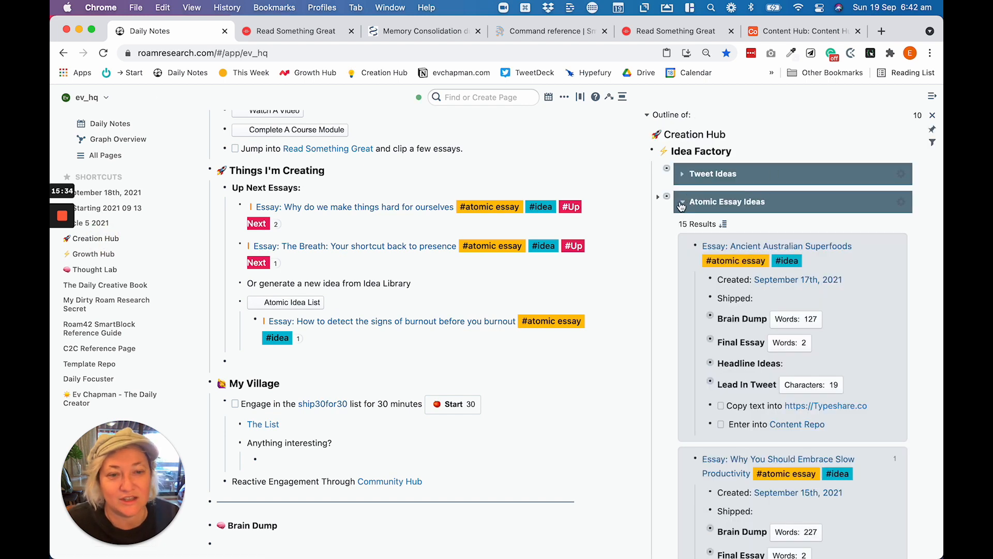
scroll(689, 191, "down", 5)
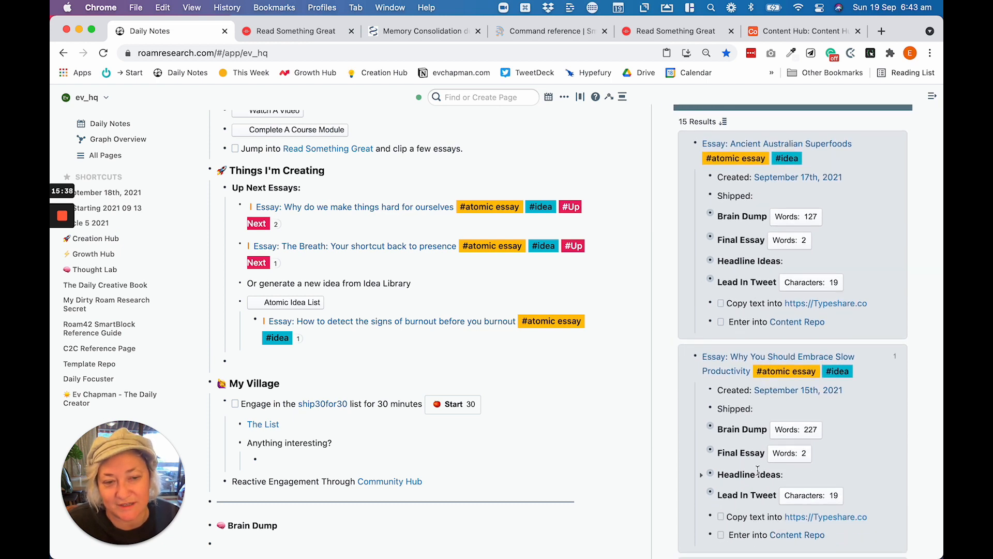
scroll(757, 471, "down", 4)
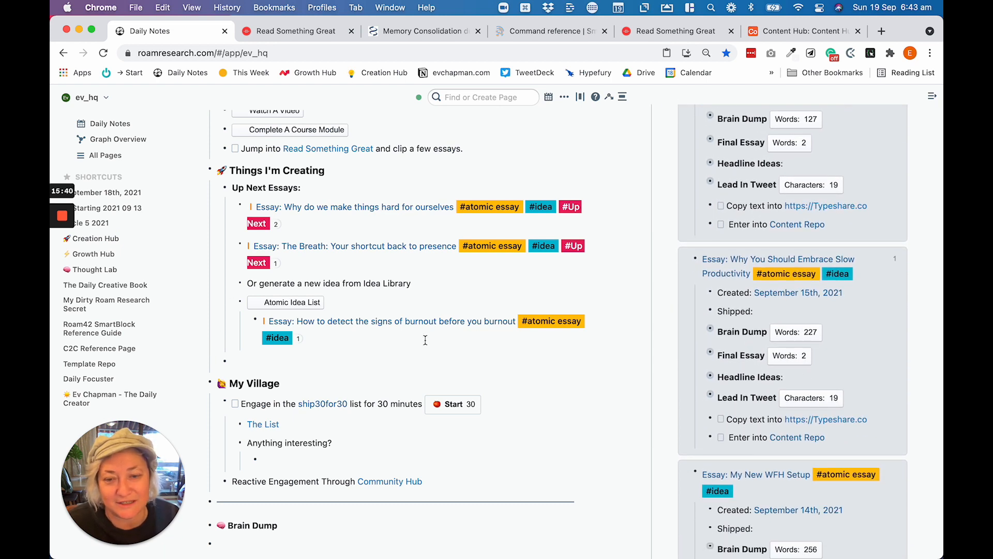
scroll(884, 319, "down", 12)
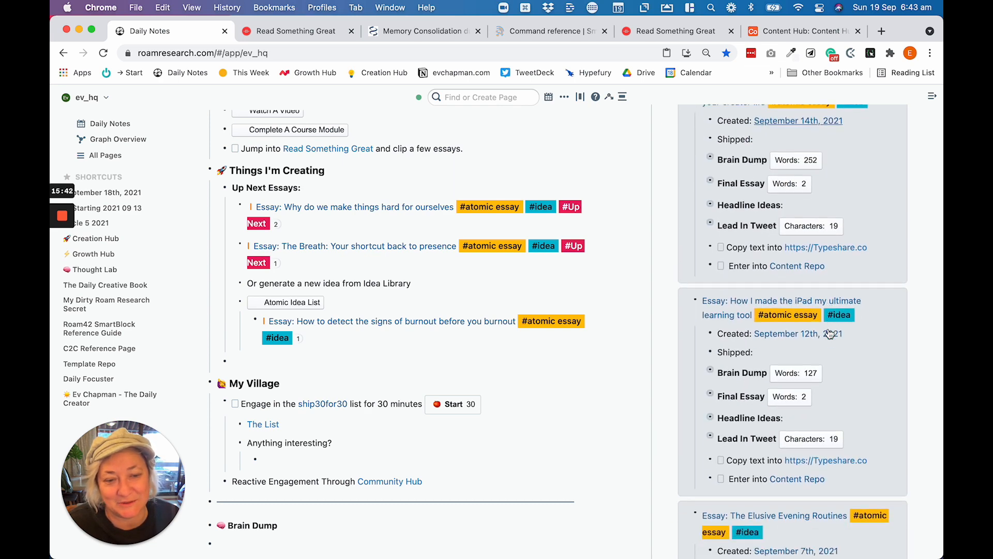
scroll(755, 269, "up", 10)
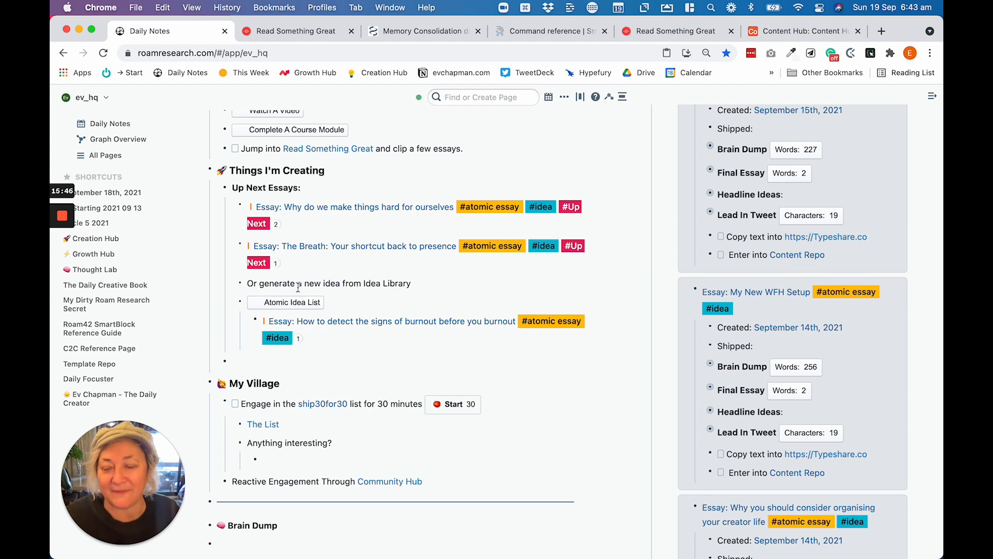
scroll(913, 129, "up", 8)
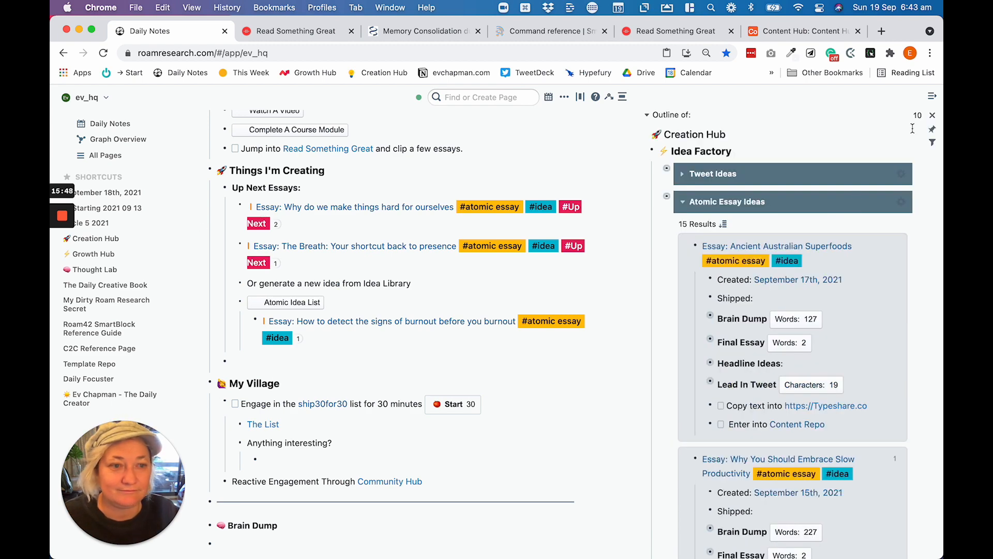
left_click(932, 115)
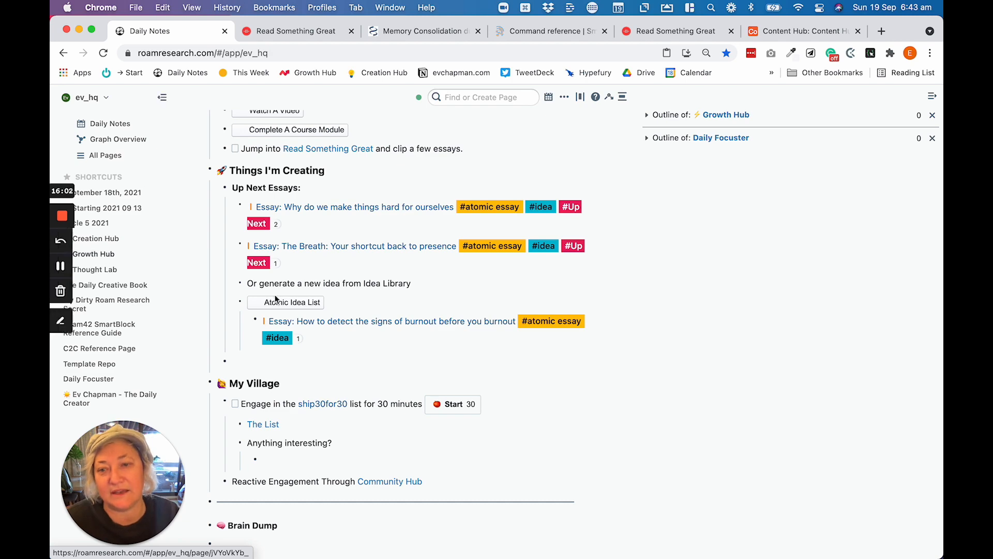
scroll(421, 215, "up", 6)
scroll(421, 215, "down", 2)
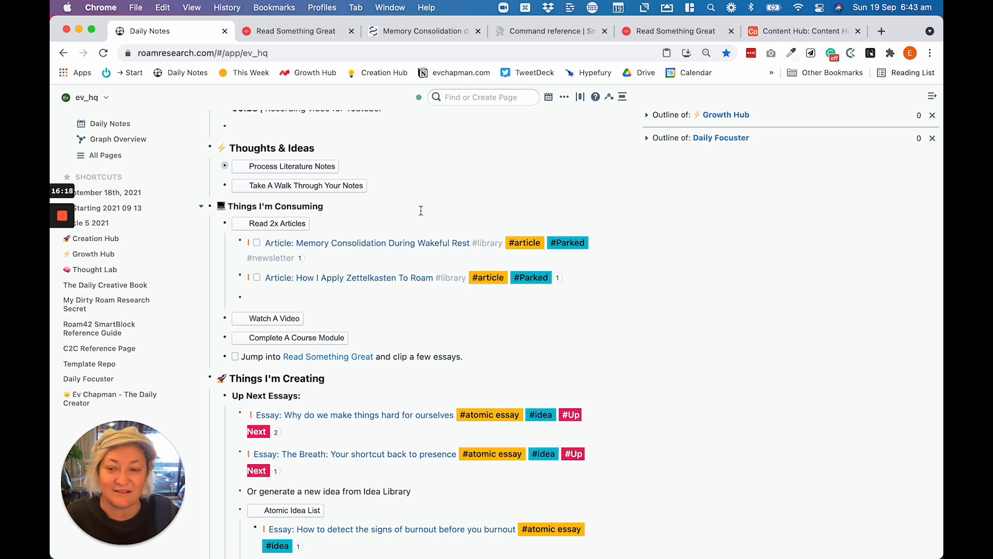
scroll(421, 210, "down", 3)
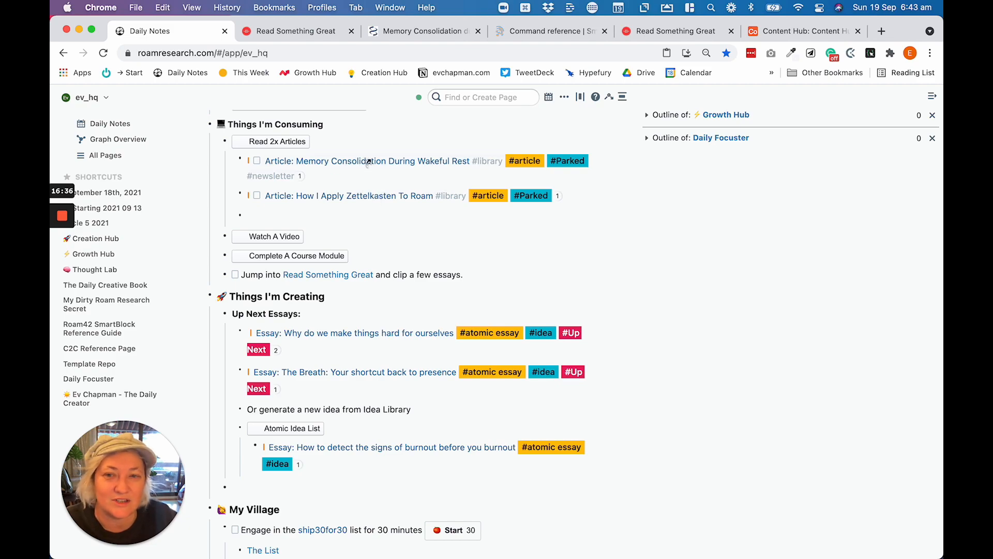
Step: Skim the open memory consolidation article around the highlighted passage and return to Daily Notes
left_click(422, 32)
scroll(427, 293, "down", 10)
scroll(427, 293, "down", 5)
scroll(428, 295, "up", 10)
scroll(428, 296, "up", 1)
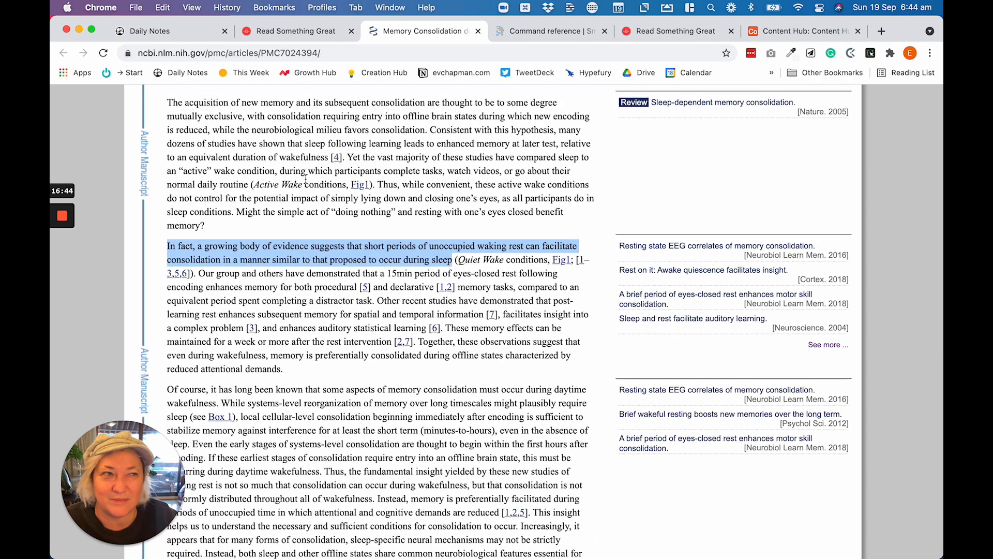
left_click(175, 31)
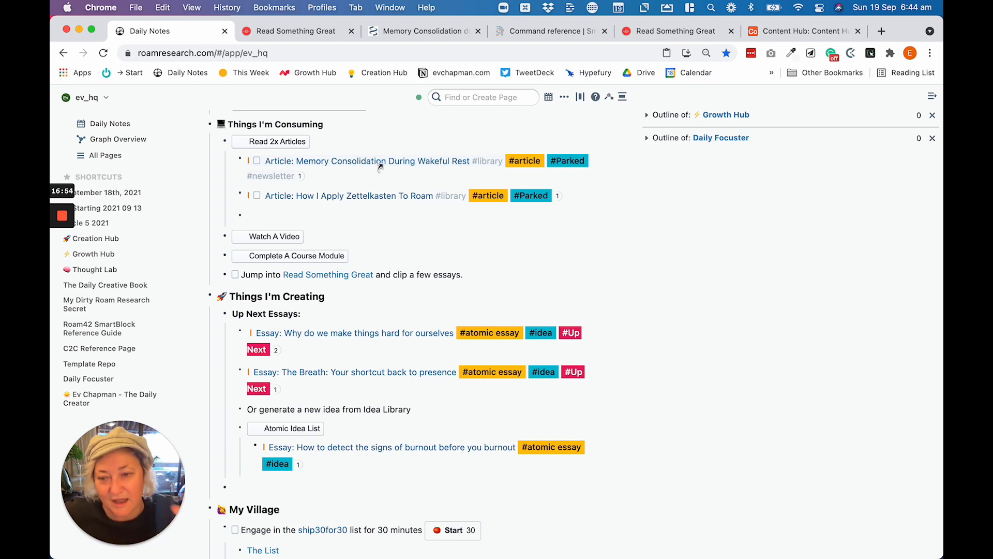
Step: Open Growth Hub alongside the daily notes, look over its Parked Content with the Video results collapsed, and close it
left_click(98, 259, "shift")
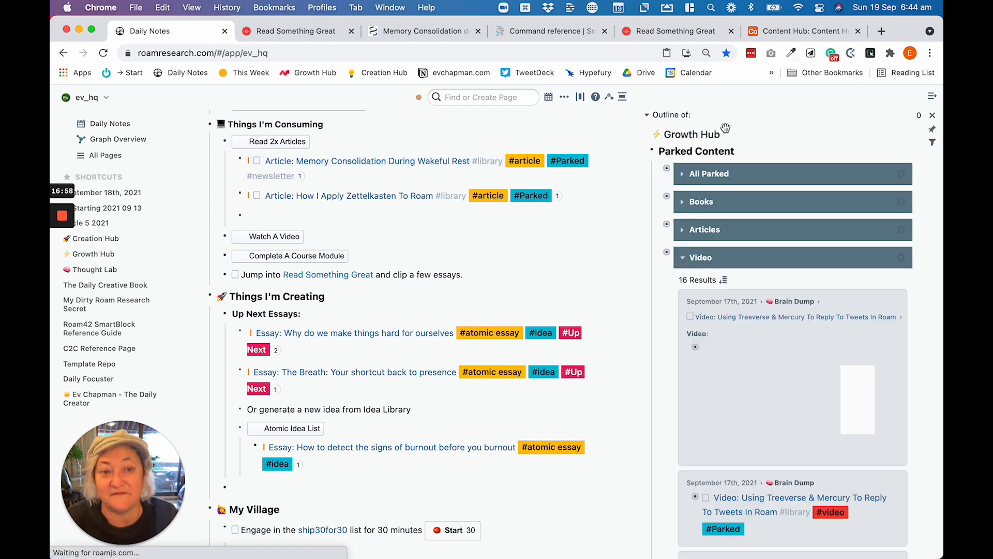
scroll(714, 171, "down", 3)
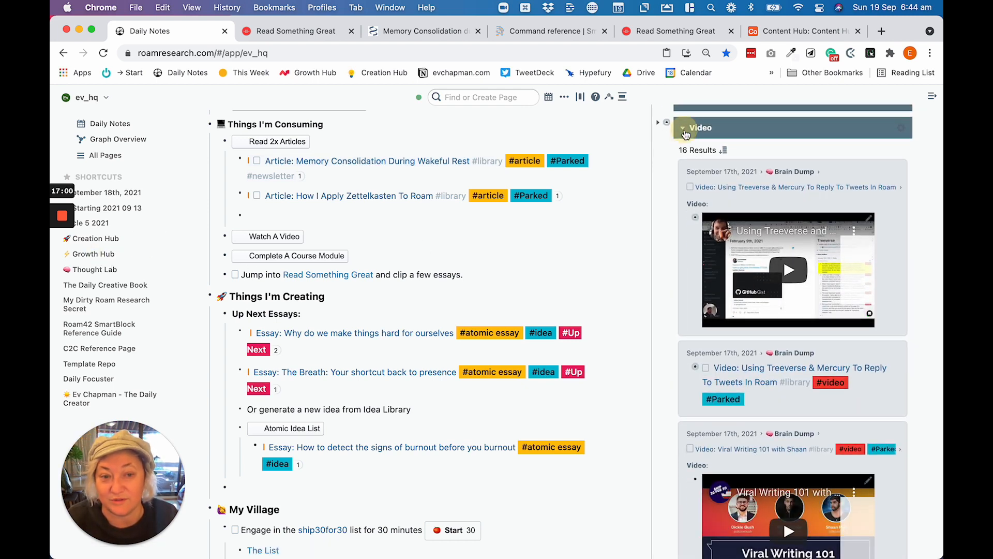
left_click(682, 127)
scroll(765, 152, "up", 5)
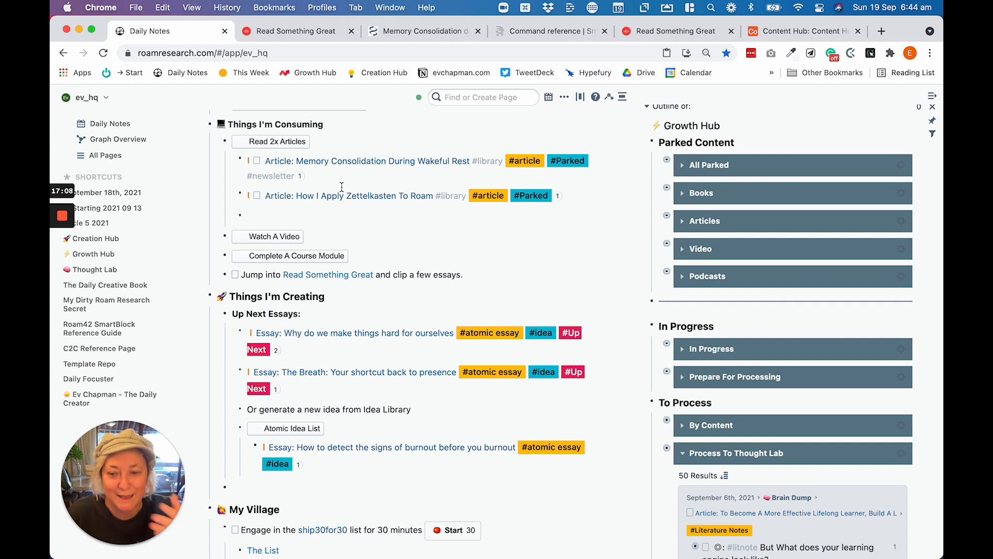
left_click(932, 107)
Step: Start the 30-minute timer on the ship30for30 engagement task under My Village and open The List
scroll(393, 176, "down", 8)
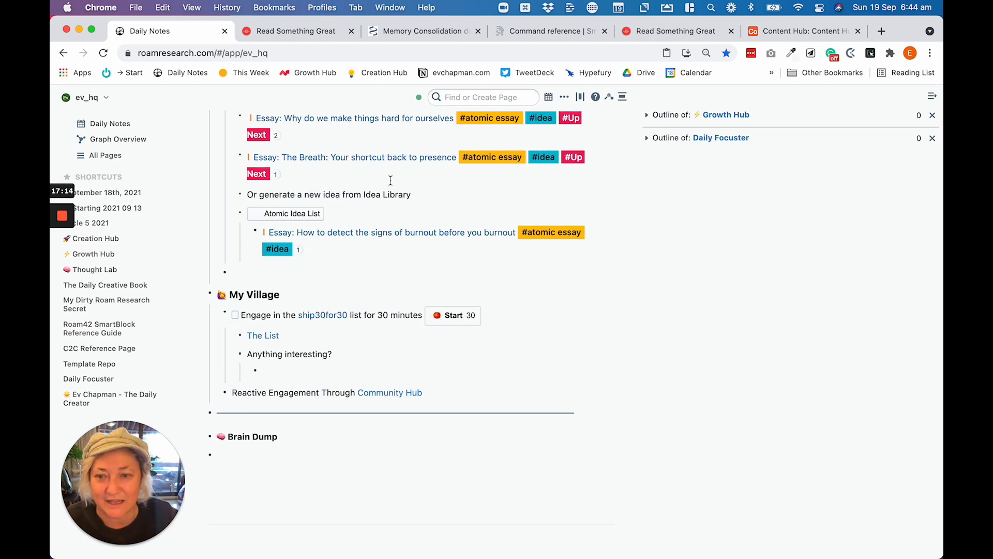
scroll(391, 180, "up", 7)
scroll(319, 258, "down", 8)
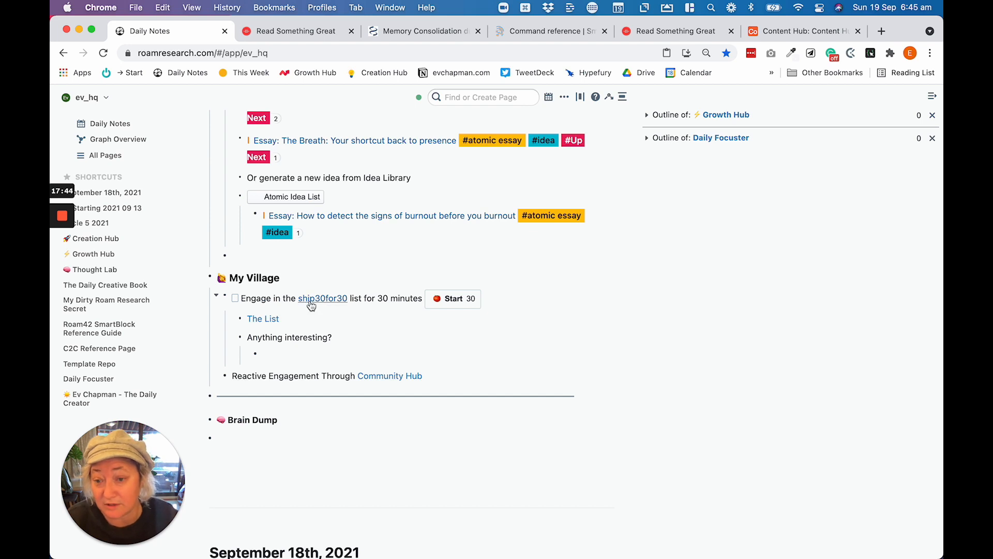
left_click(457, 304)
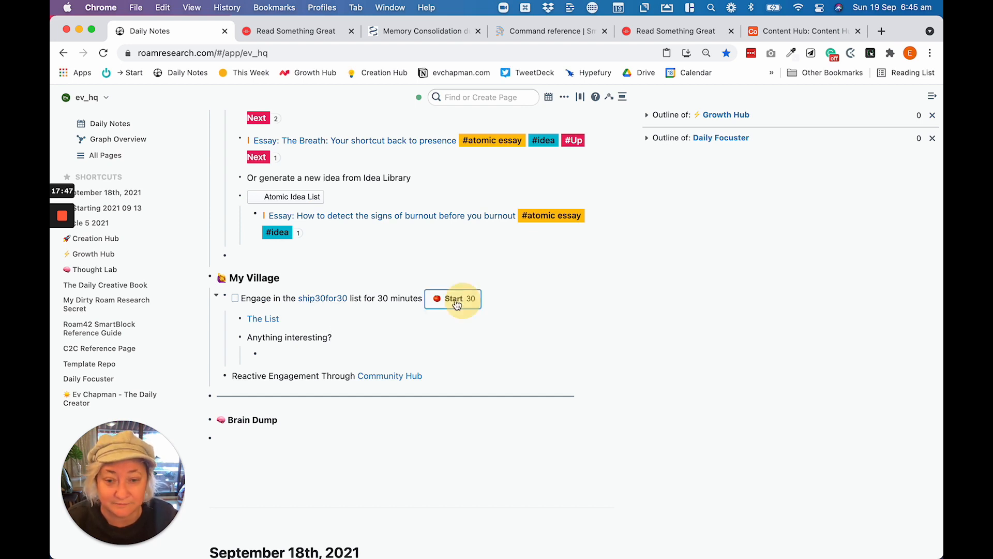
left_click(263, 318)
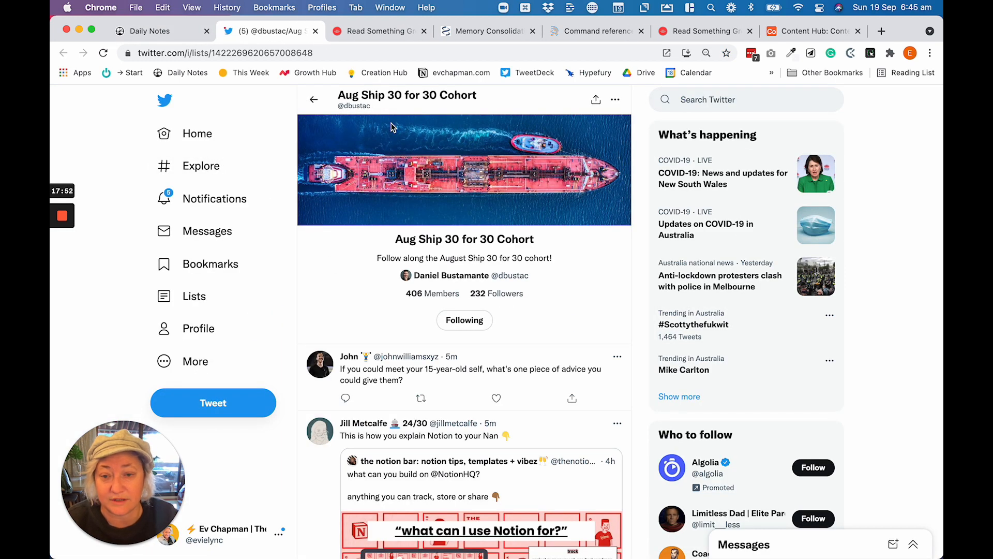
Step: Browse the Aug Ship 30 for 30 Cohort list on Twitter and view the essay image of the hustle culture tweet
scroll(405, 189, "down", 7)
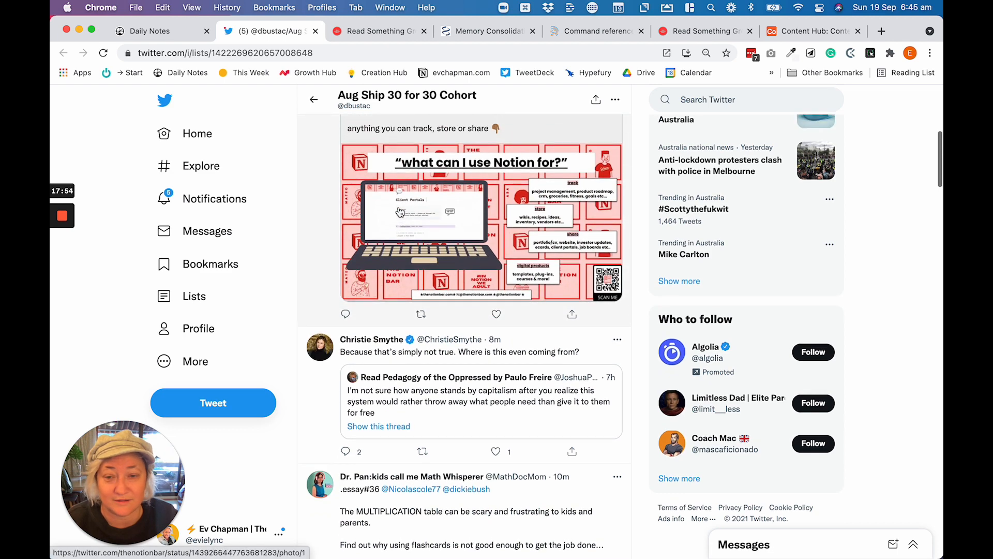
scroll(400, 210, "down", 7)
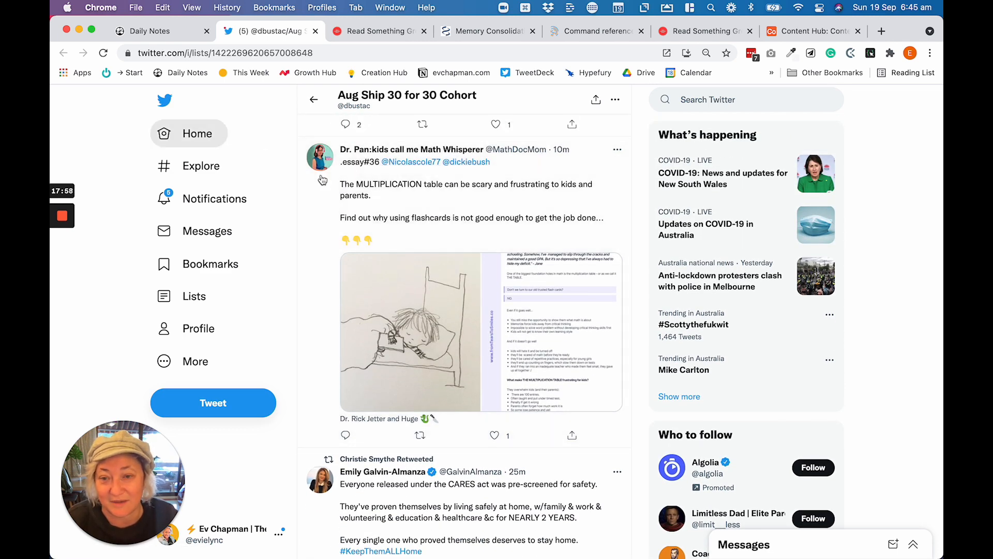
scroll(518, 259, "down", 15)
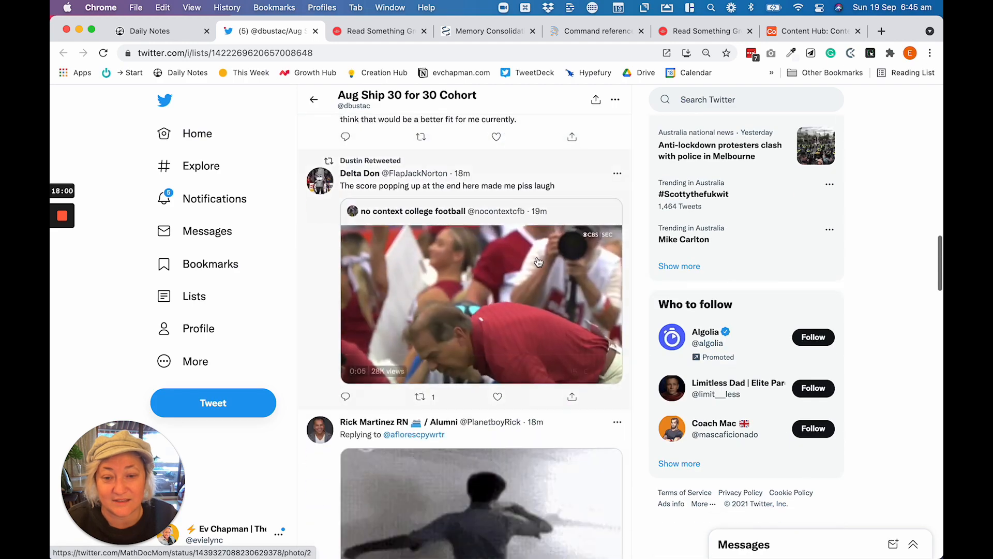
scroll(532, 258, "down", 20)
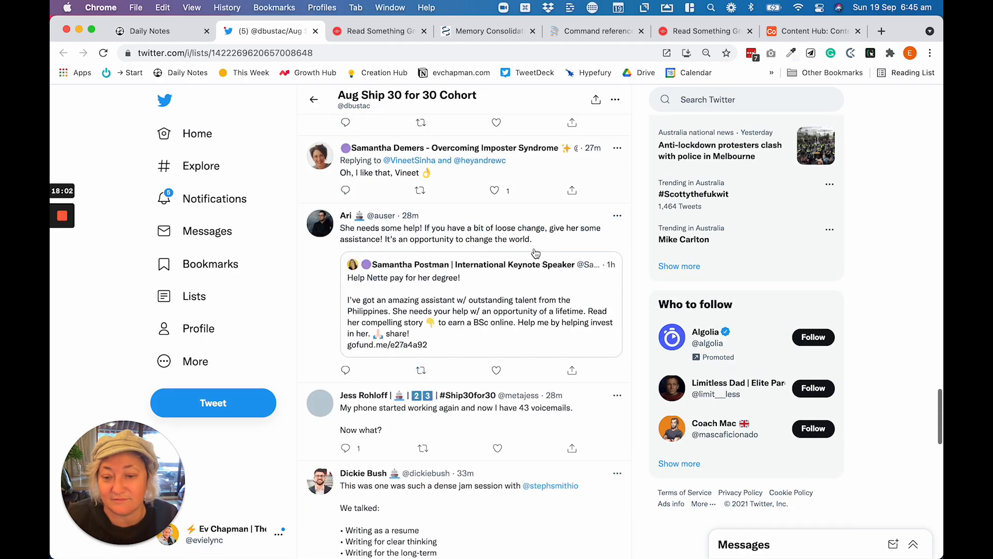
scroll(535, 253, "down", 15)
scroll(533, 256, "up", 8)
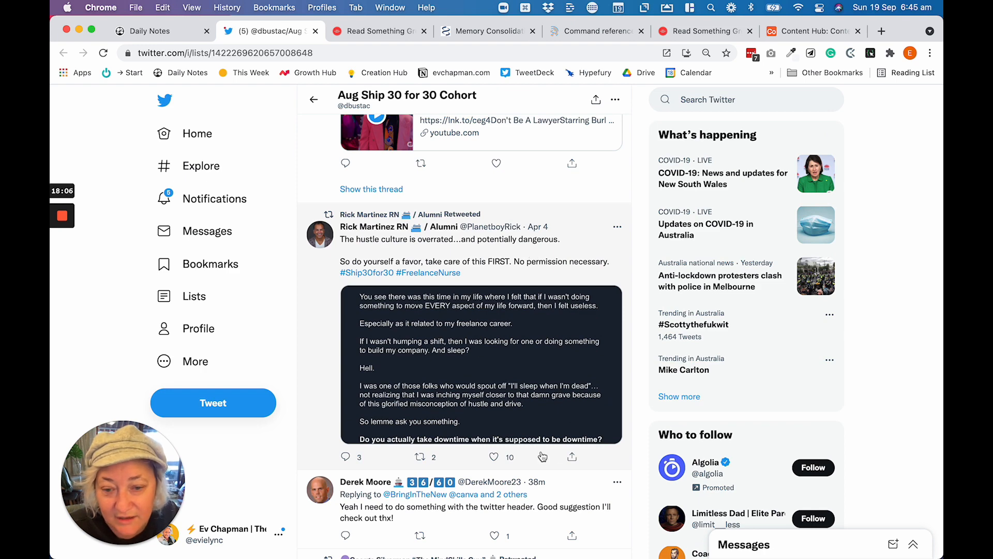
left_click(458, 347)
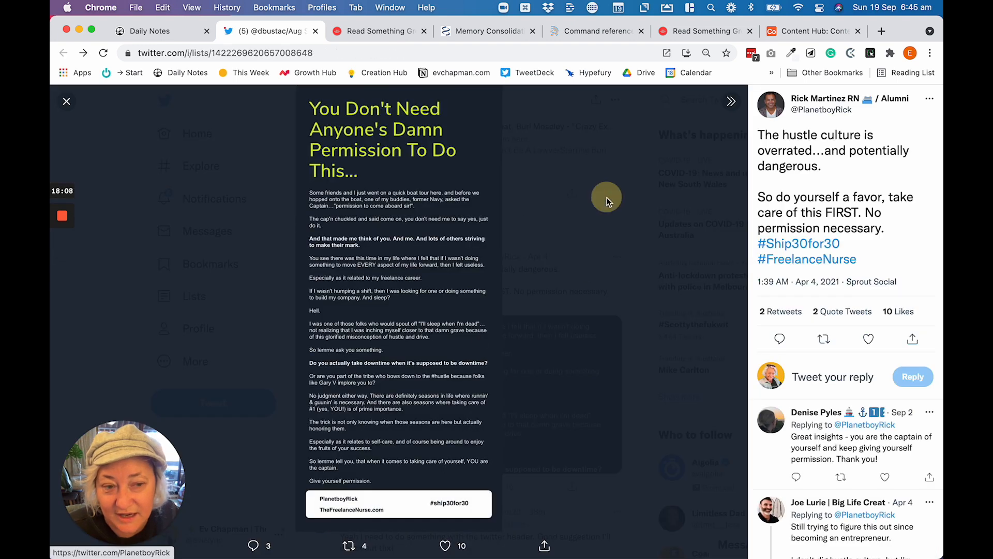
left_click(605, 200)
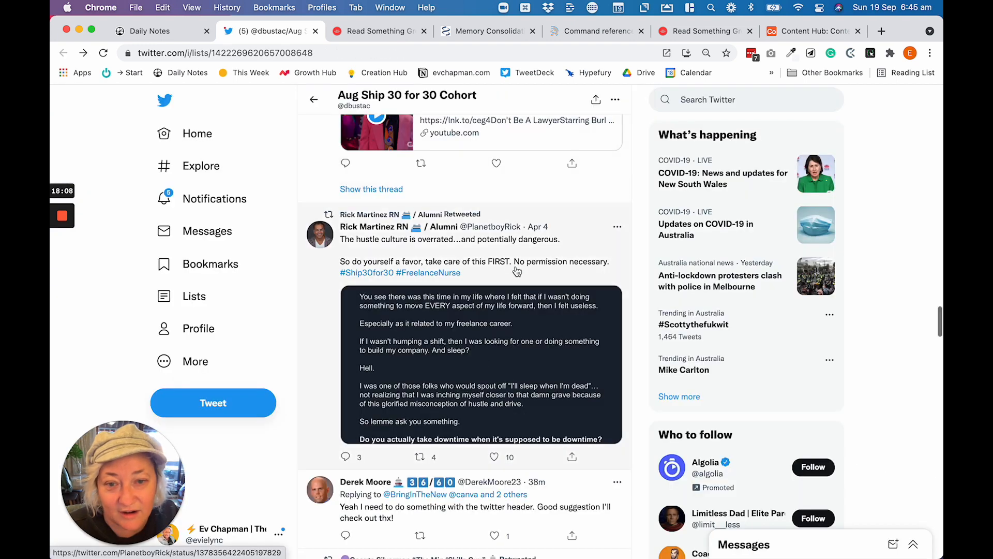
Step: Copy the hustle culture tweet's link and embed it under "Anything interesting?" in Daily Notes with the Embed Tweet SmartBlock
left_click(573, 457)
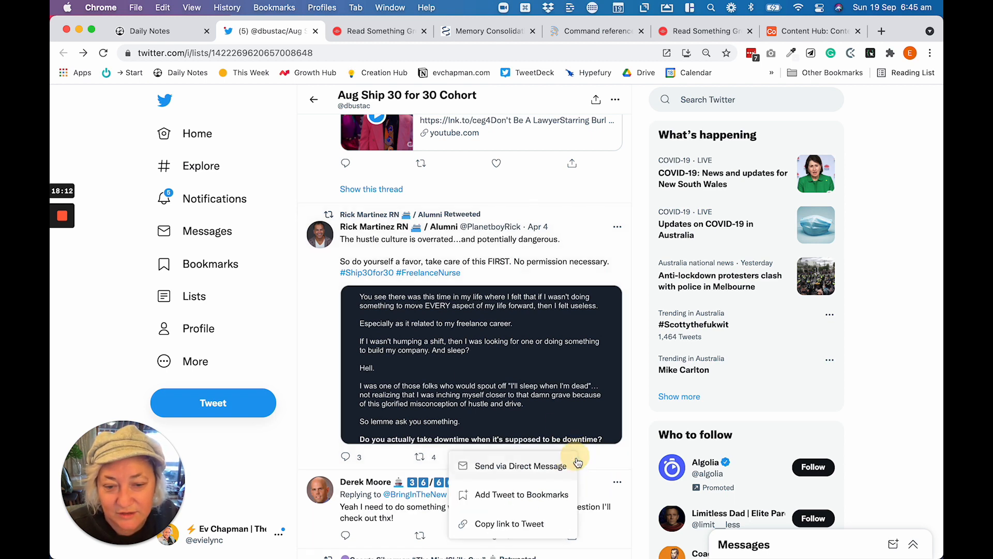
left_click(510, 524)
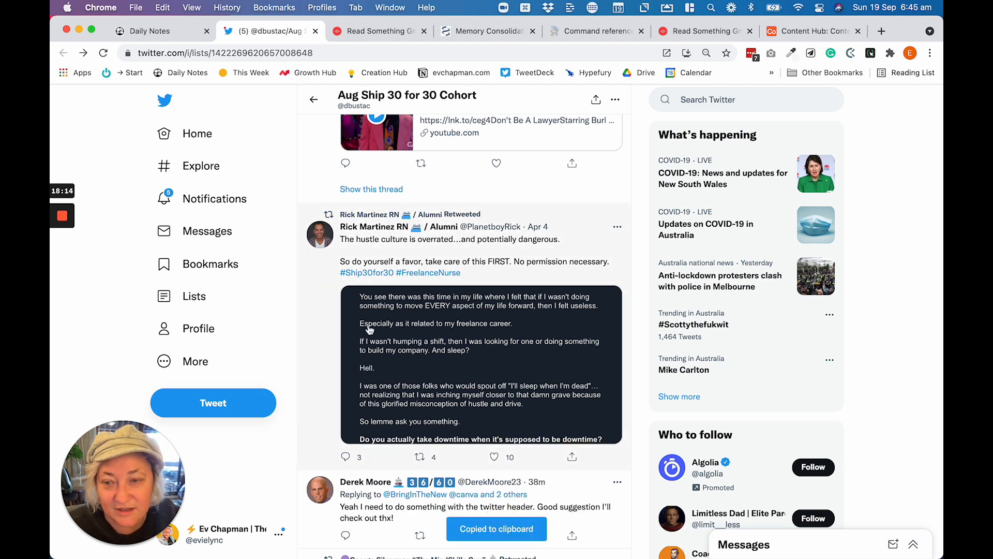
left_click(150, 31)
left_click(289, 351)
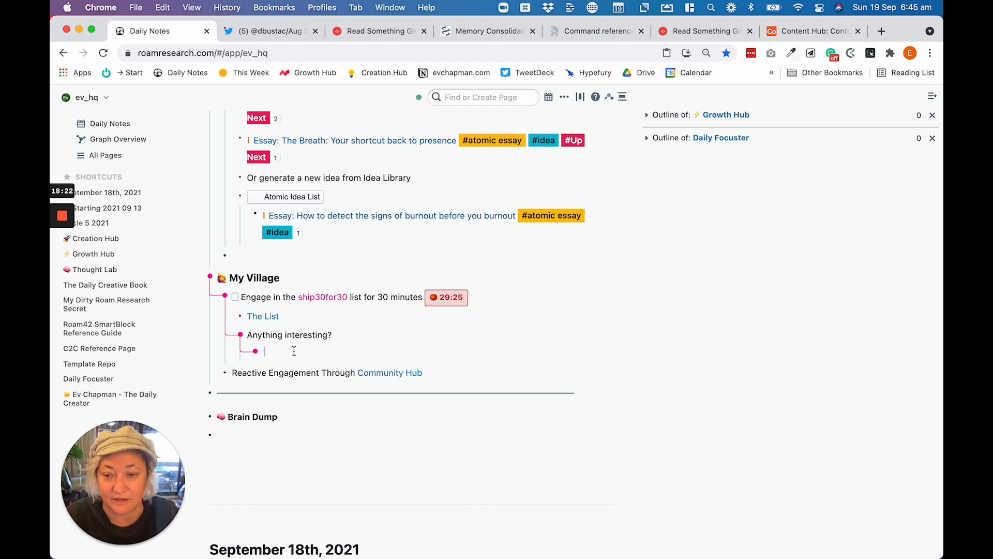
type("jjtw")
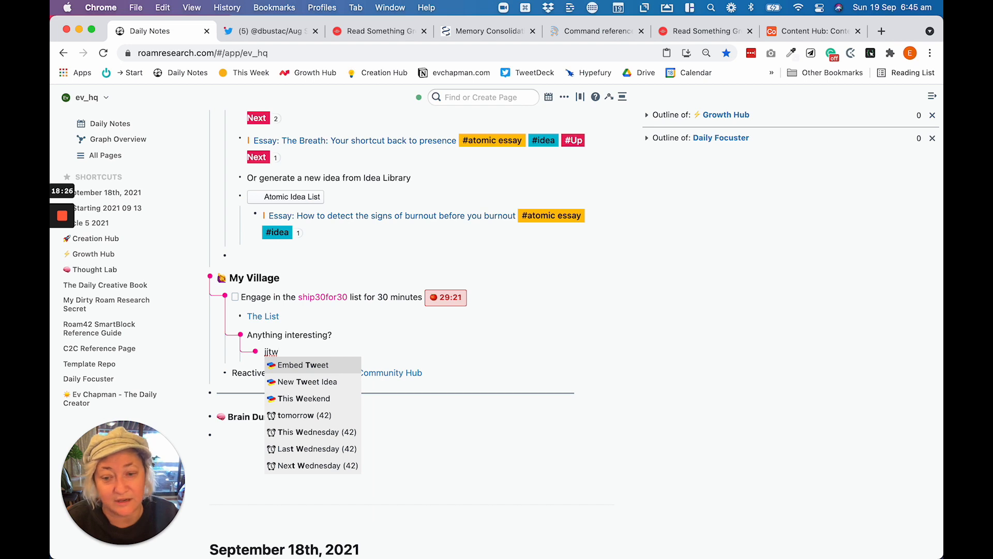
key("Return")
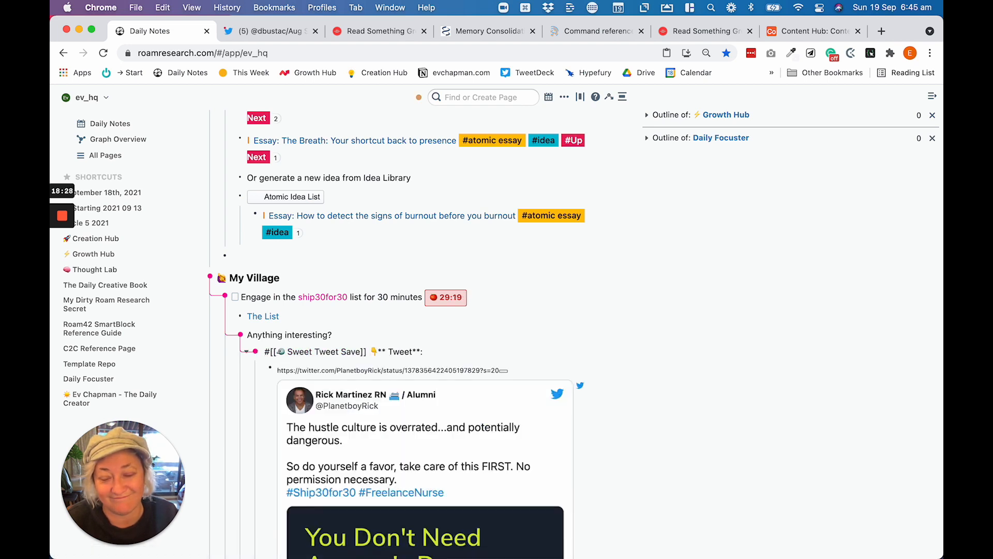
Step: Title the saved tweet with its author's name followed by "- Hustle Culture", correcting the surname's last letter to z
scroll(331, 361, "down", 5)
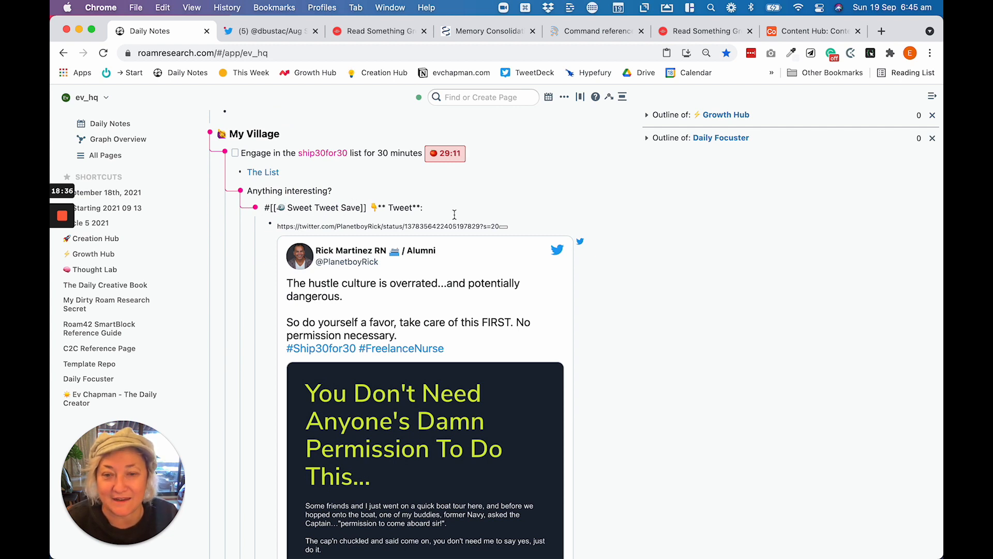
type("Rick Mar")
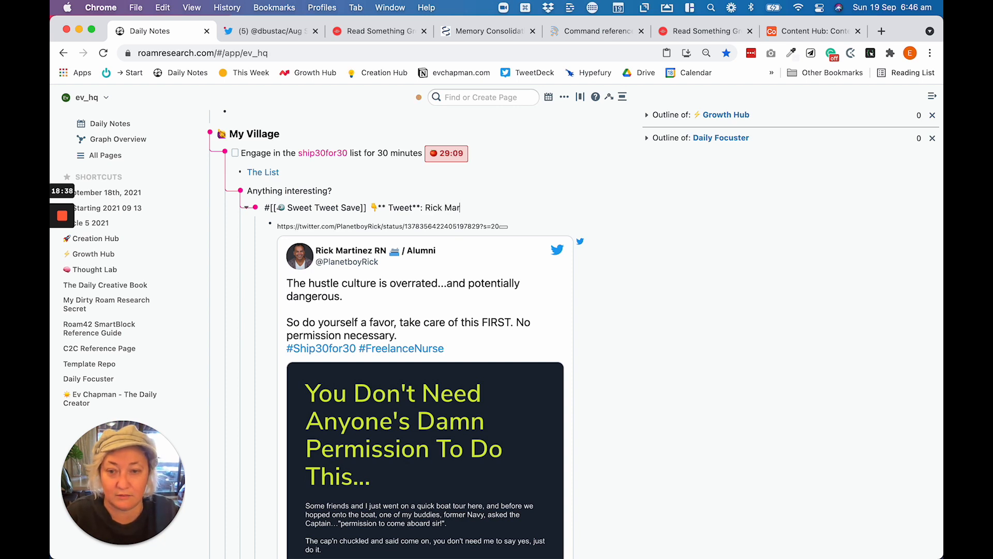
type("tinex - Hustle Cutlu")
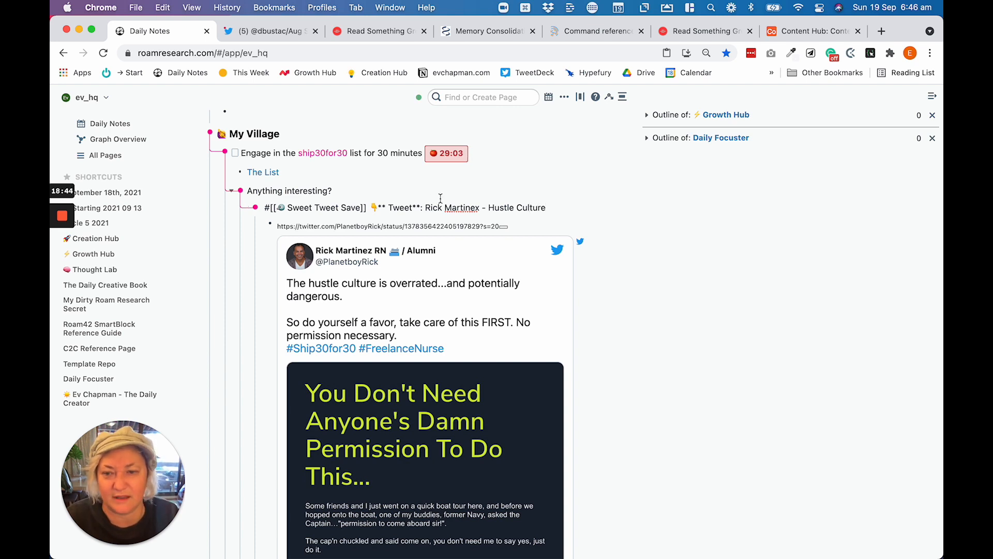
left_click(366, 194)
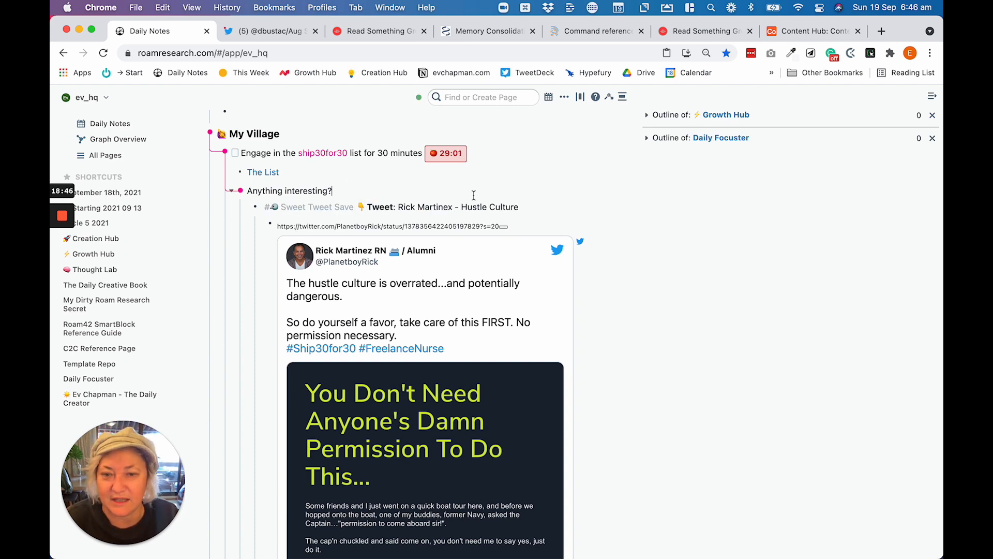
left_click(457, 207)
left_click(476, 207)
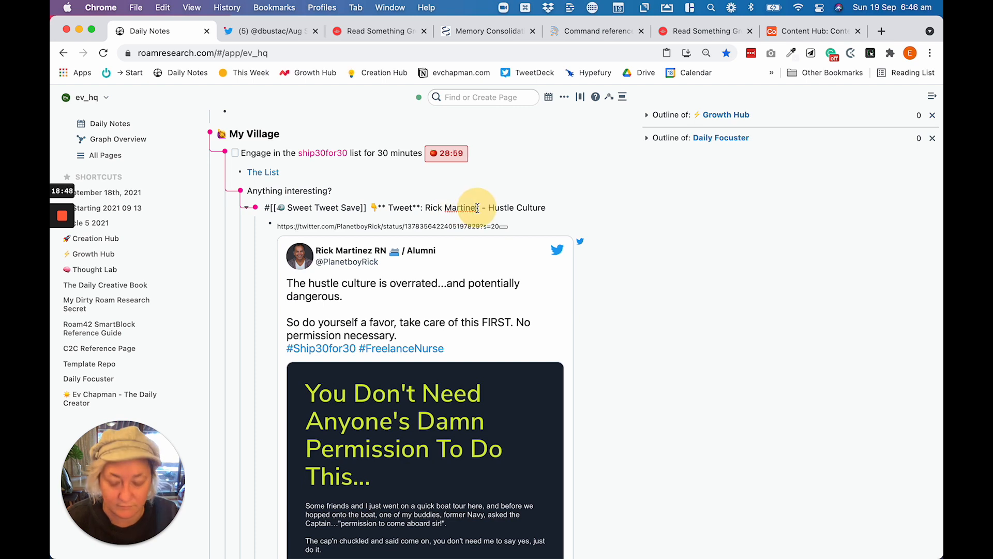
key("BackSpace")
type("z")
Step: Turn the author's name in the saved tweet's title into a page link
left_click_drag(481, 207, 426, 207)
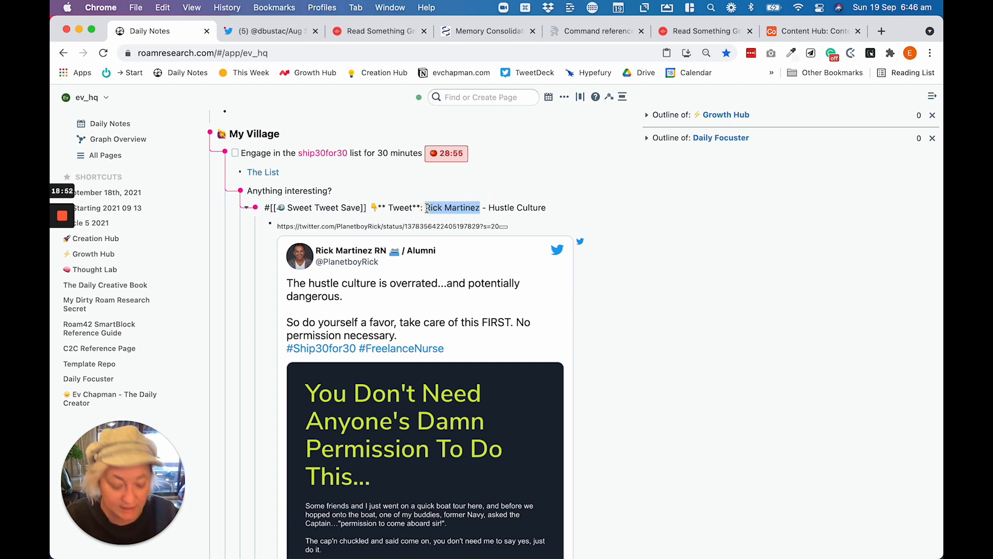
type("[[")
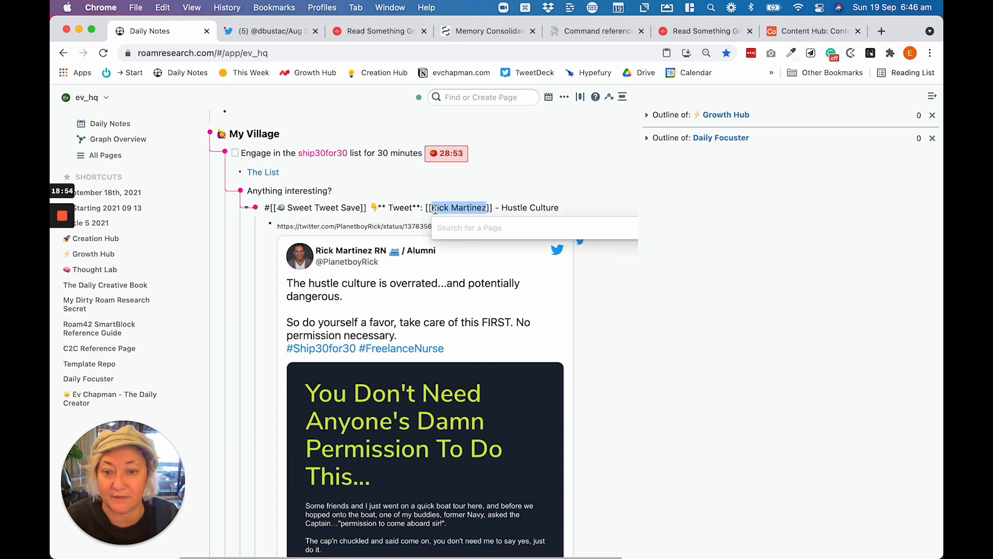
left_click(374, 192)
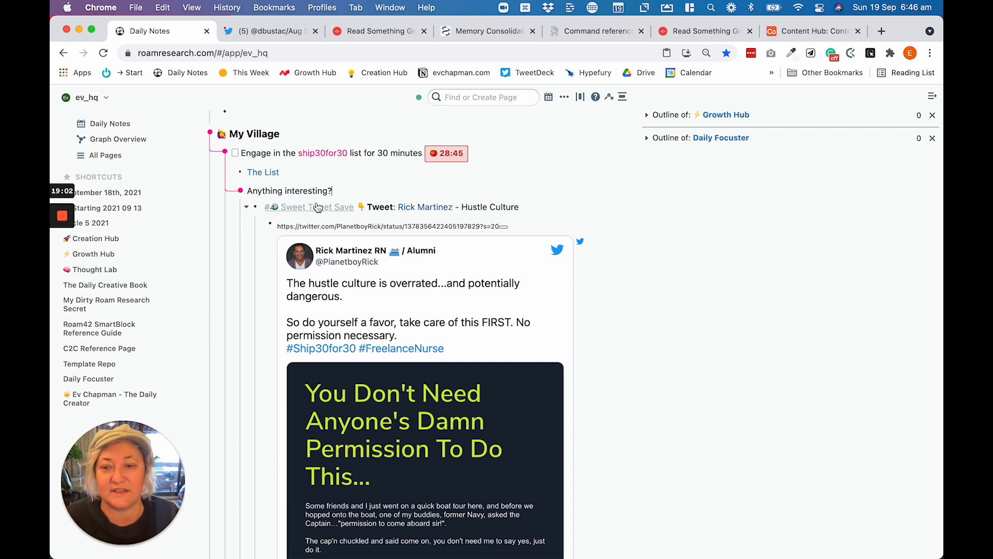
Step: Hide the embedded tweet preview and collapse the Sweet Tweet Save block under "Anything interesting?"
scroll(456, 311, "down", 2)
scroll(445, 326, "down", 10)
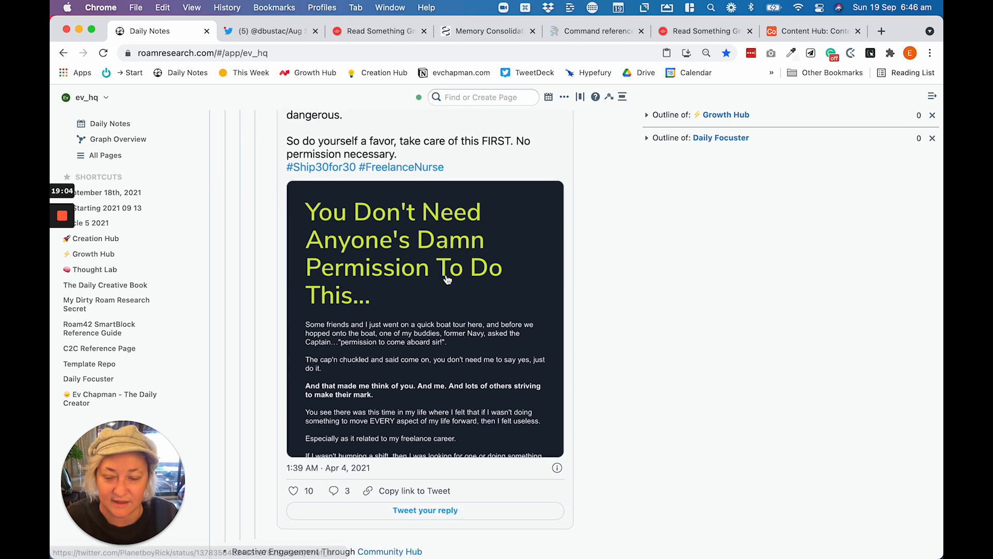
scroll(443, 266, "up", 10)
scroll(493, 257, "down", 5)
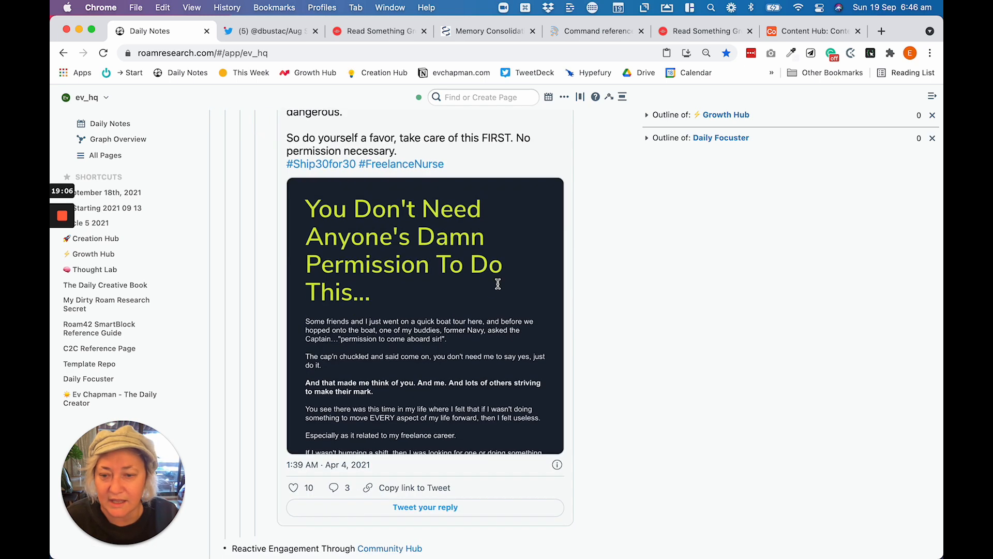
scroll(499, 217, "up", 5)
left_click(504, 190)
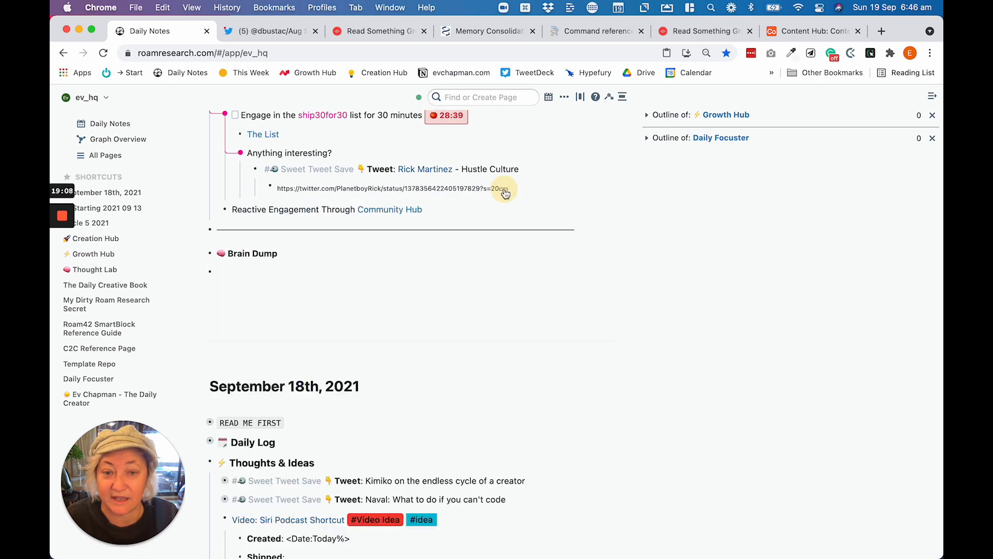
left_click(502, 189)
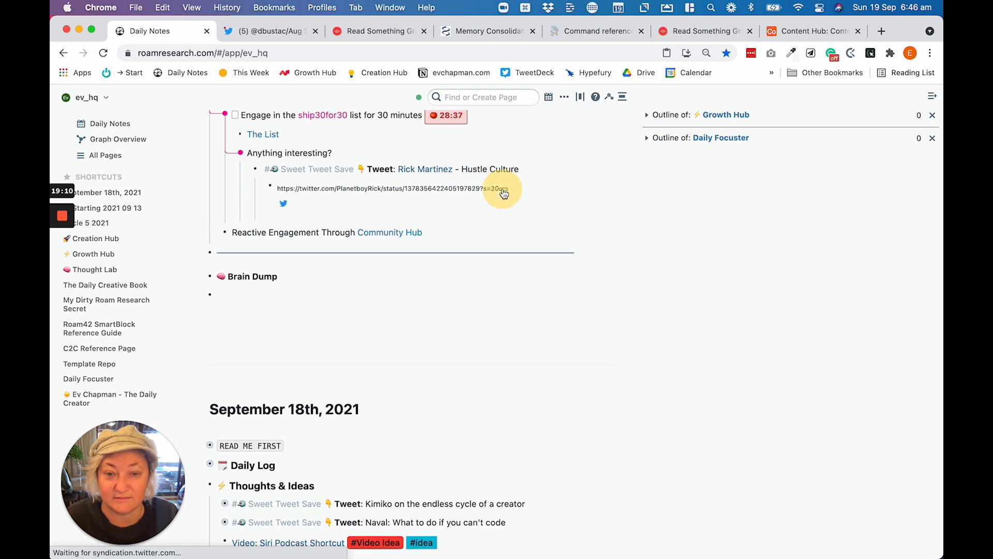
left_click(503, 188)
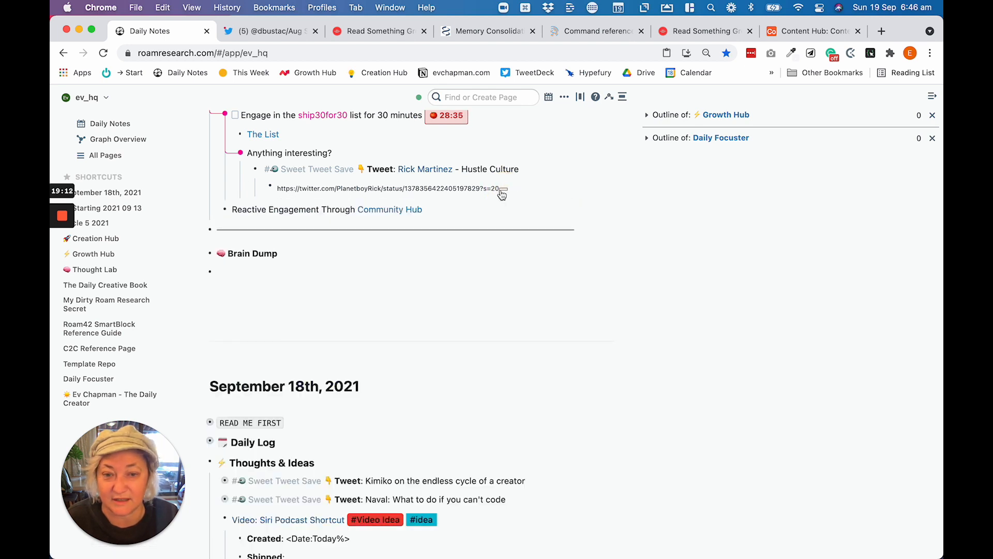
left_click(249, 170)
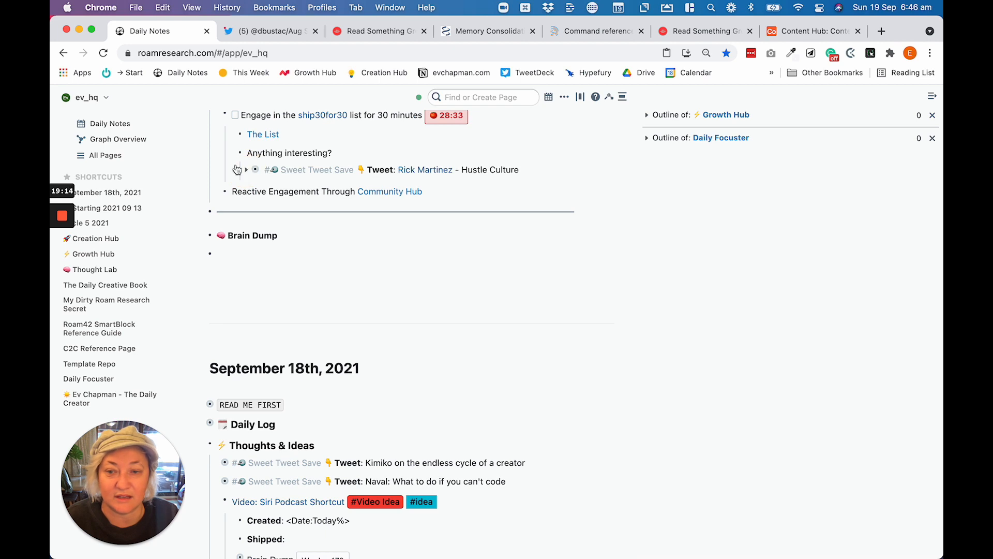
Step: Place the cursor in the empty block under Brain Dump and open the article "Screw Finding Your Passion" from Read Something Great
scroll(324, 190, "up", 3)
scroll(323, 190, "up", 1)
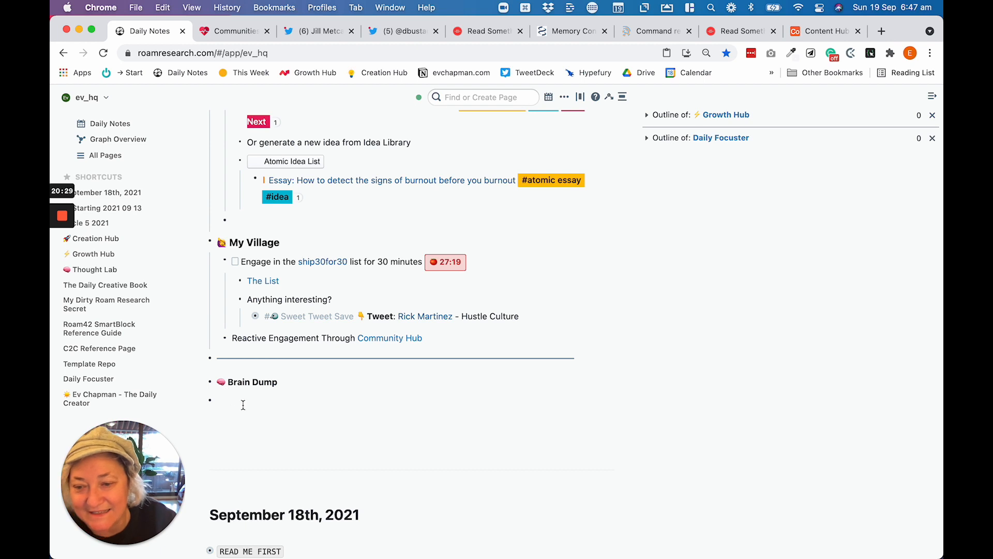
left_click(234, 397)
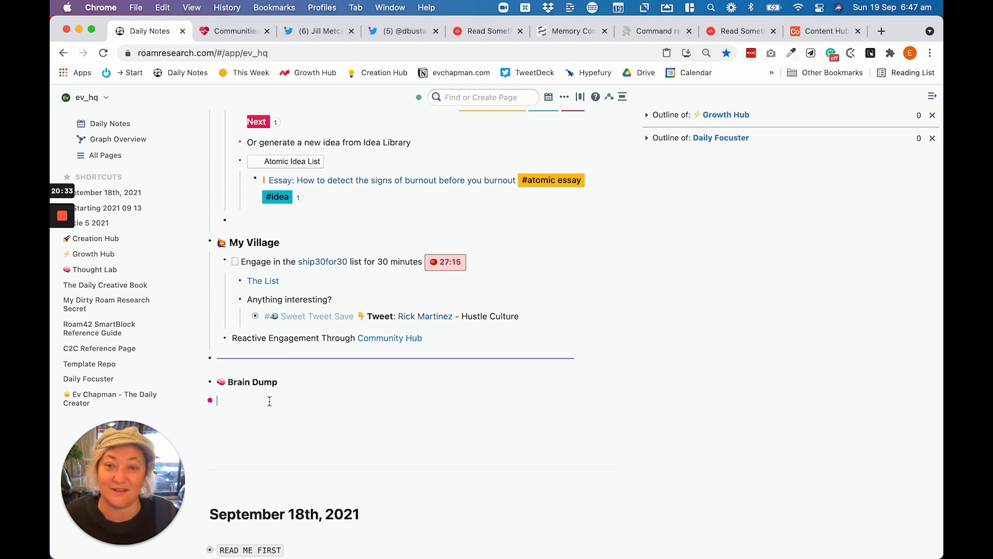
left_click(486, 32)
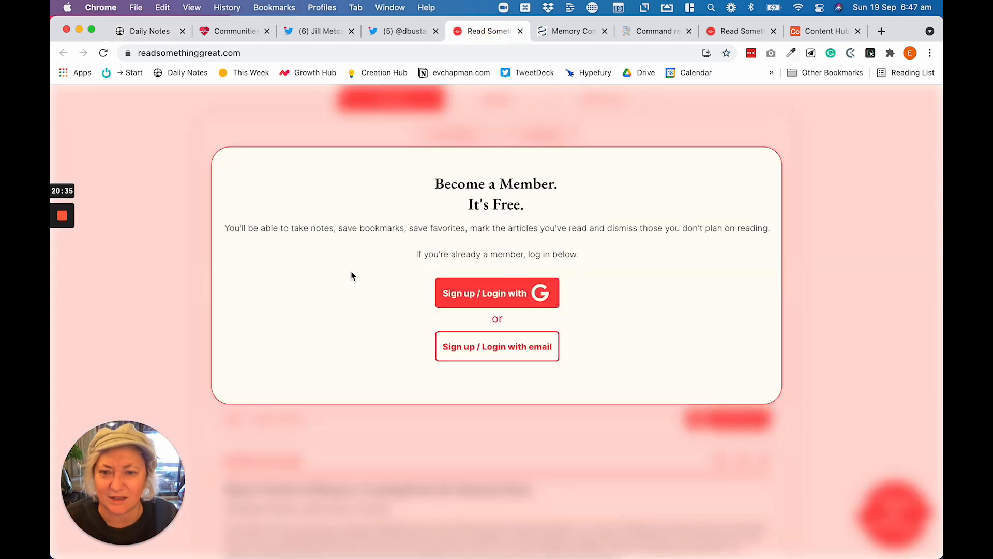
left_click(864, 233)
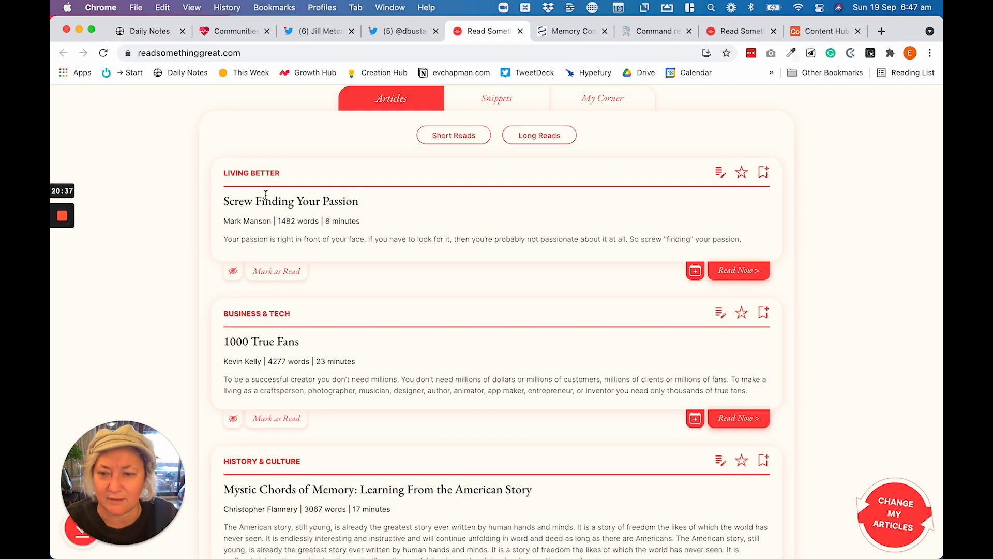
left_click(730, 271)
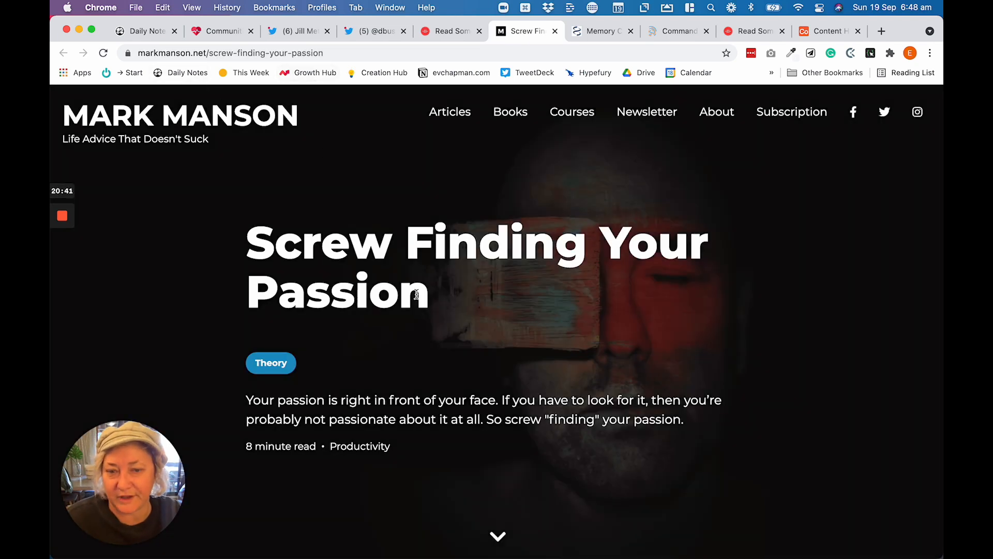
Step: Copy the article's web address and move its browser tab next to Daily Notes
scroll(419, 294, "down", 5)
scroll(420, 294, "up", 5)
left_click(233, 53)
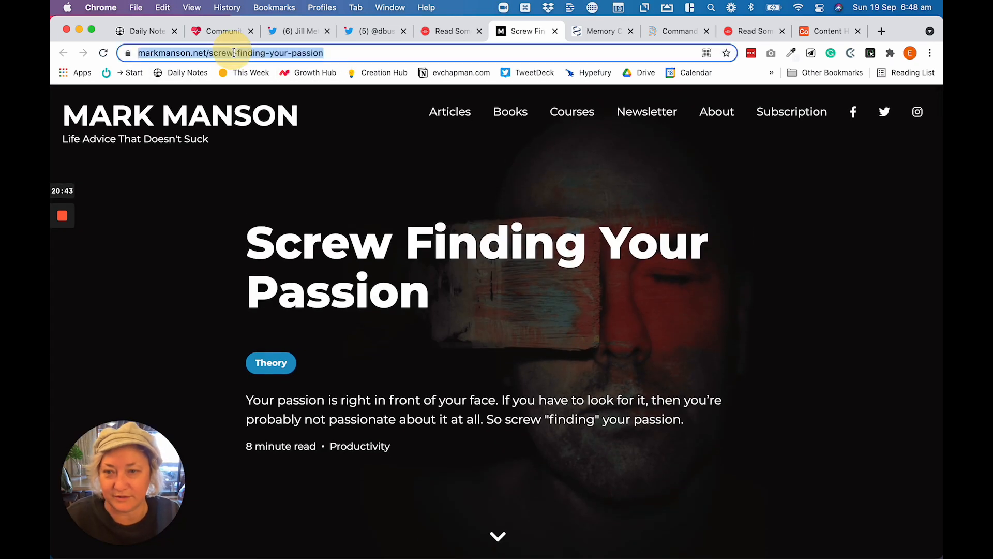
left_click(147, 31)
left_click_drag(512, 31, 223, 33)
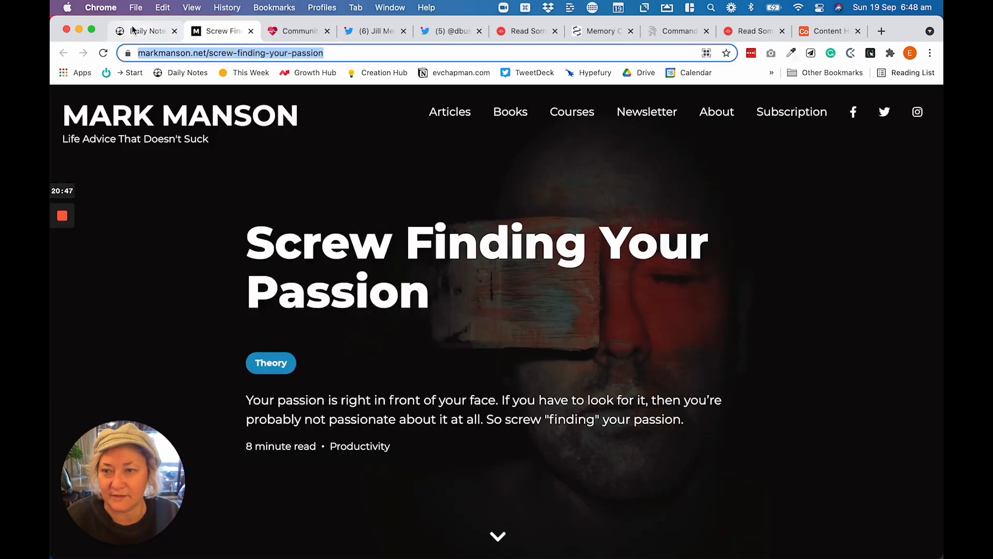
Step: Run the New Article SmartBlock in the empty block under Brain Dump in Daily Notes
left_click(147, 31)
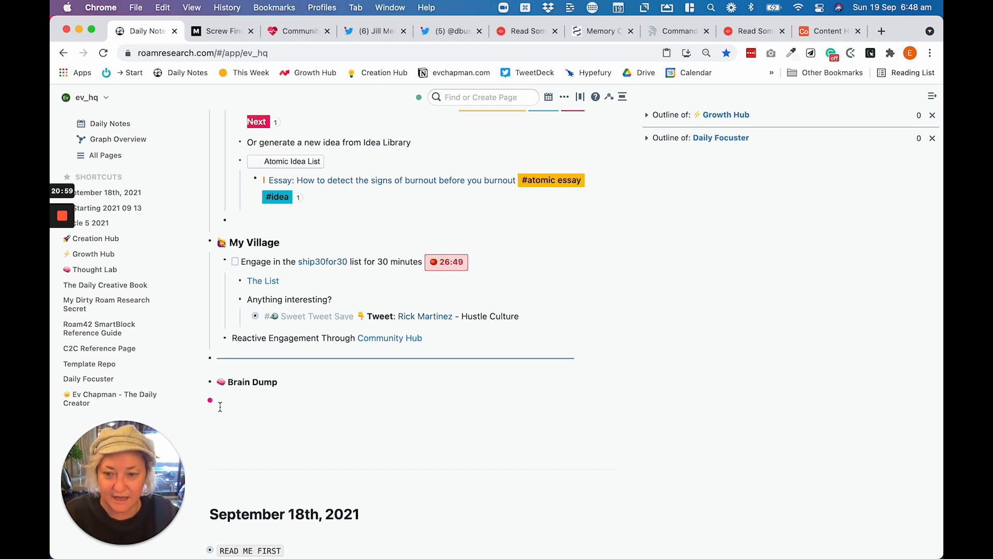
type("jjar")
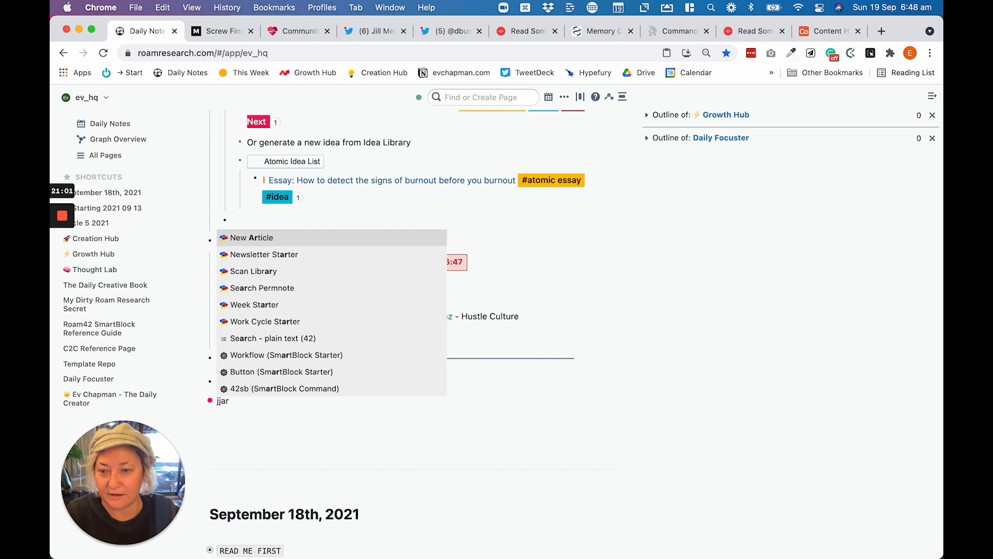
key("Return")
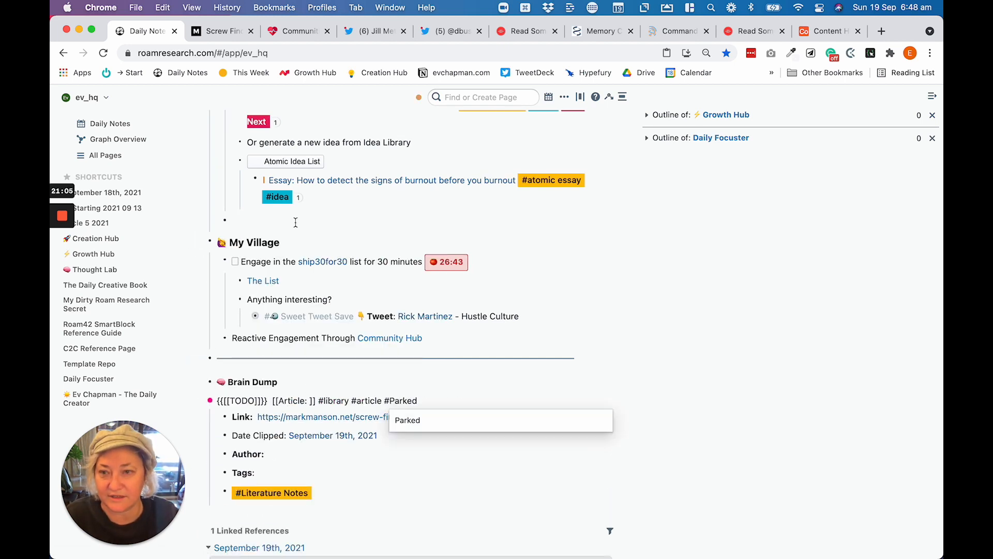
Step: Complete the new article's page title with "Screw Finding Your Passion"
type("Screw ")
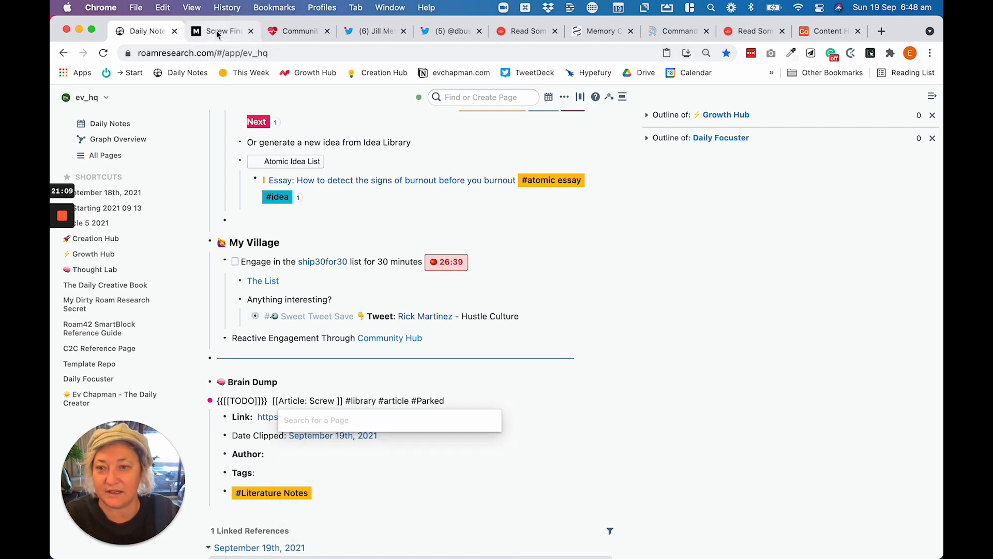
type("Finding Your P")
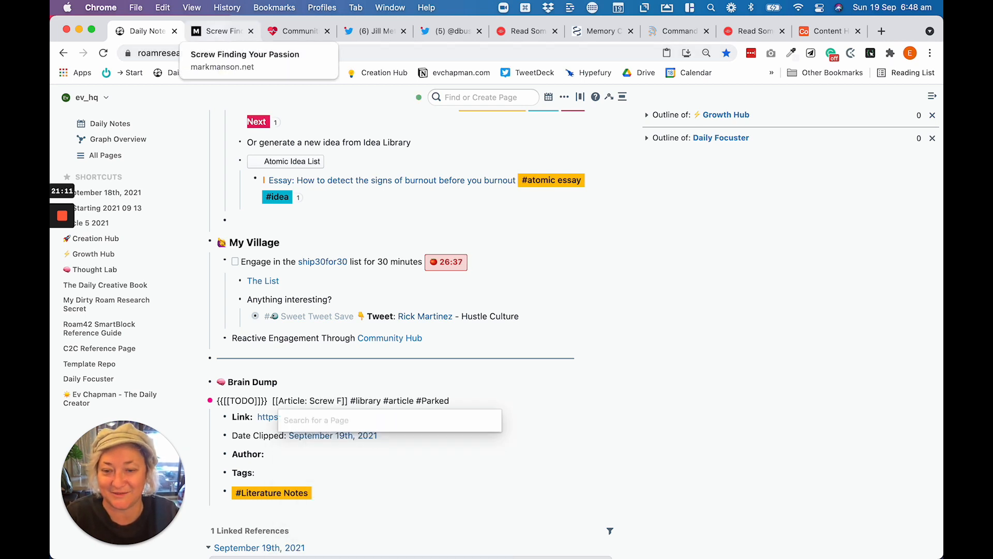
type("assion")
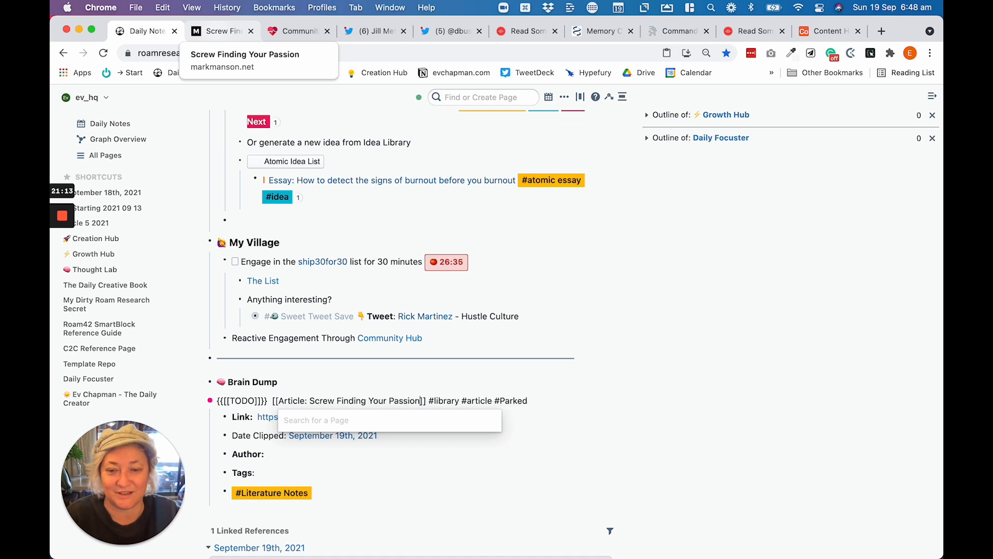
key("Escape")
Step: Fill in the clipped article's Author field with a page link to Mark Manson
left_click(285, 453)
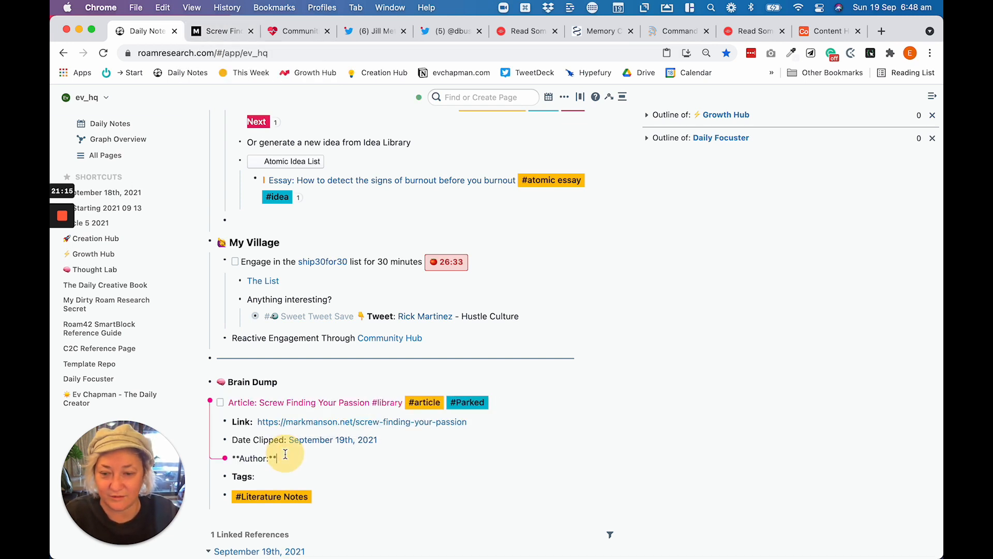
type("[[Mark")
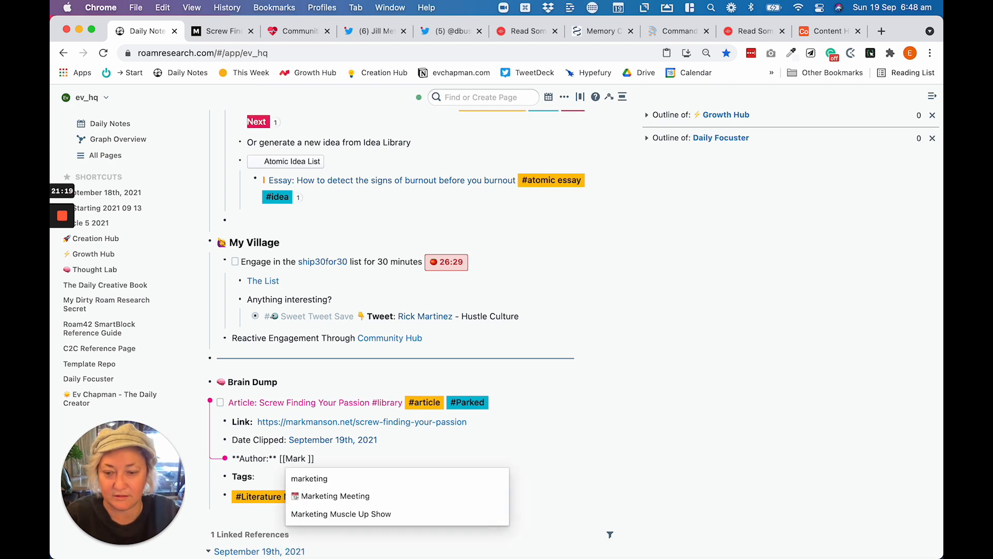
type(" Mand")
key("BackSpace")
type("son")
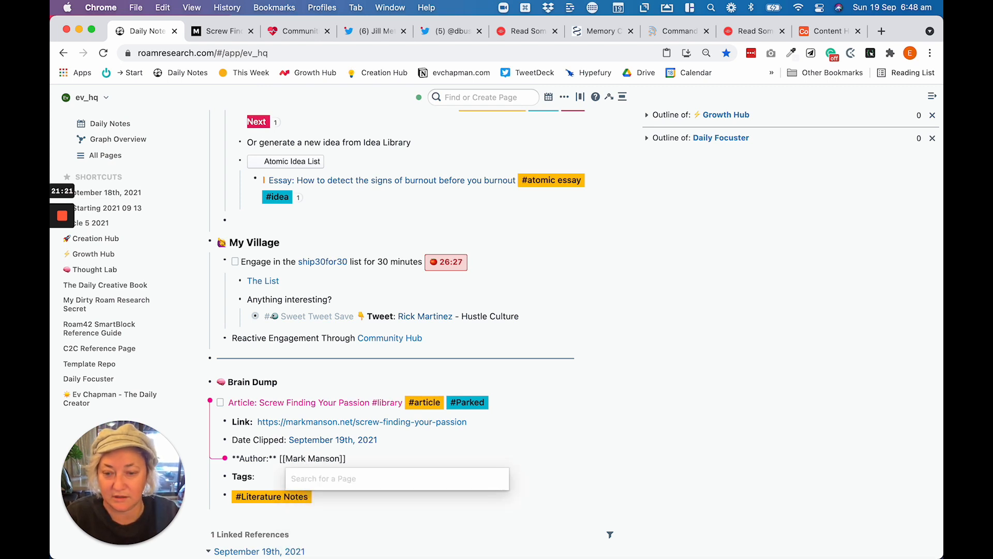
key("Escape")
key("Escape")
Step: Glance through the article page, and tag the clipped entry with #passion and #creator economy
left_click(208, 33)
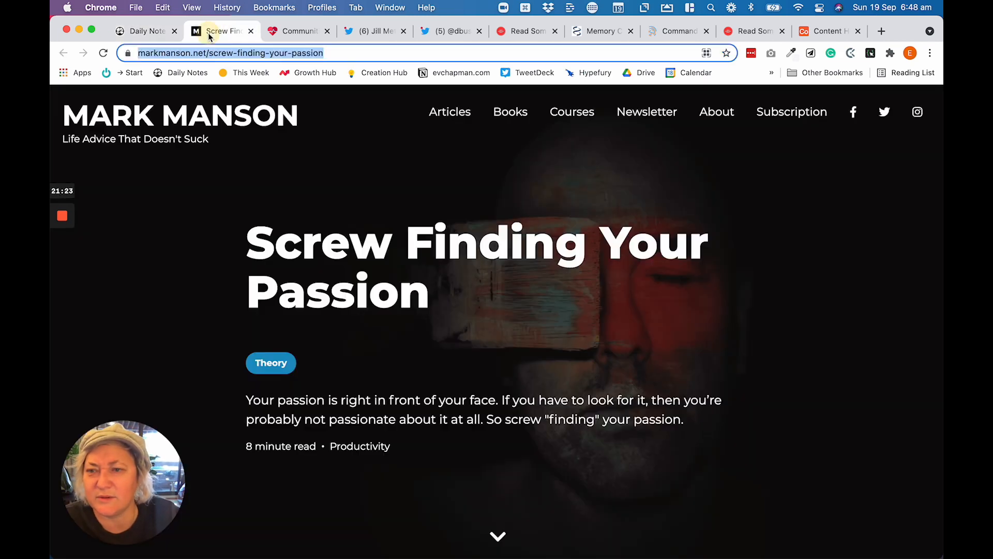
scroll(412, 175, "down", 5)
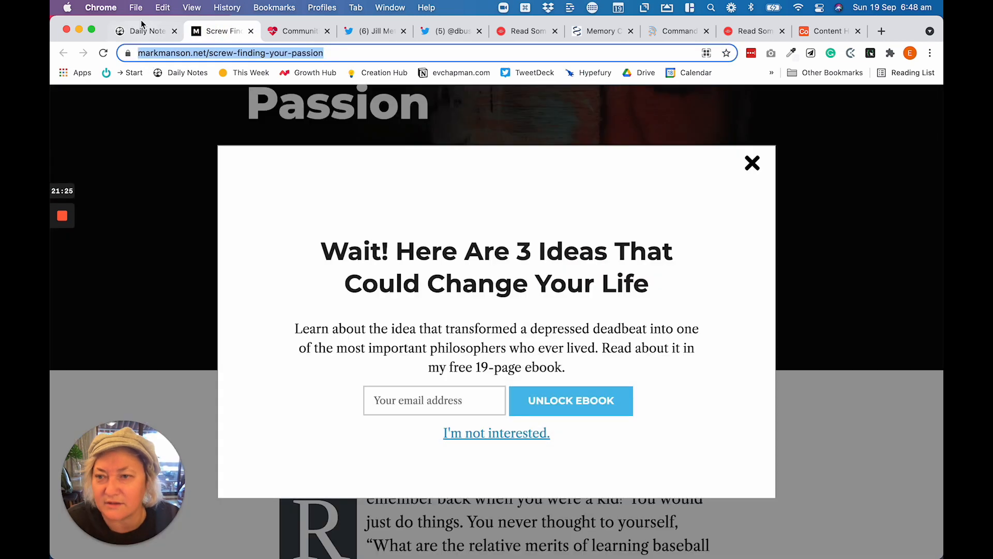
left_click(141, 26)
type("#pa")
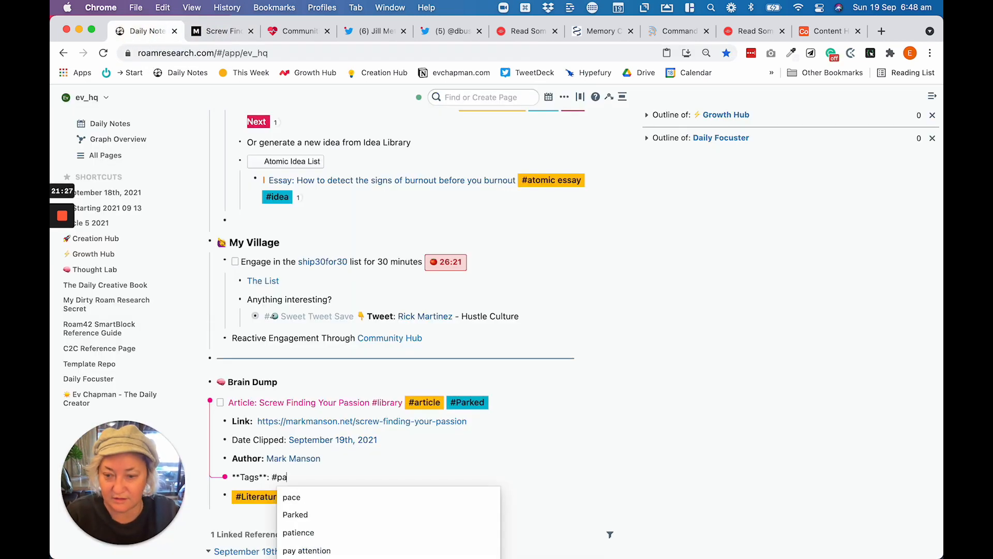
type("ssion #creator")
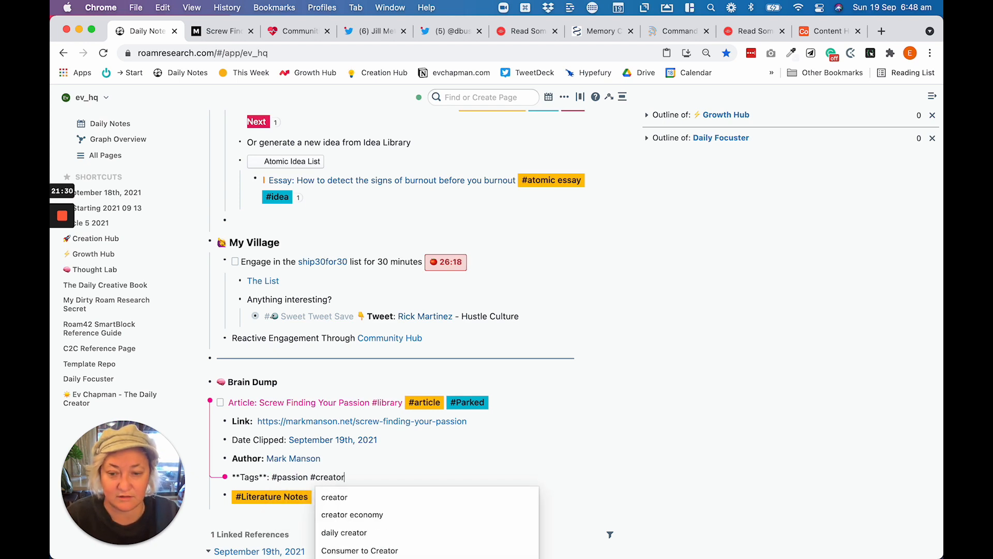
key("Down")
key("Return")
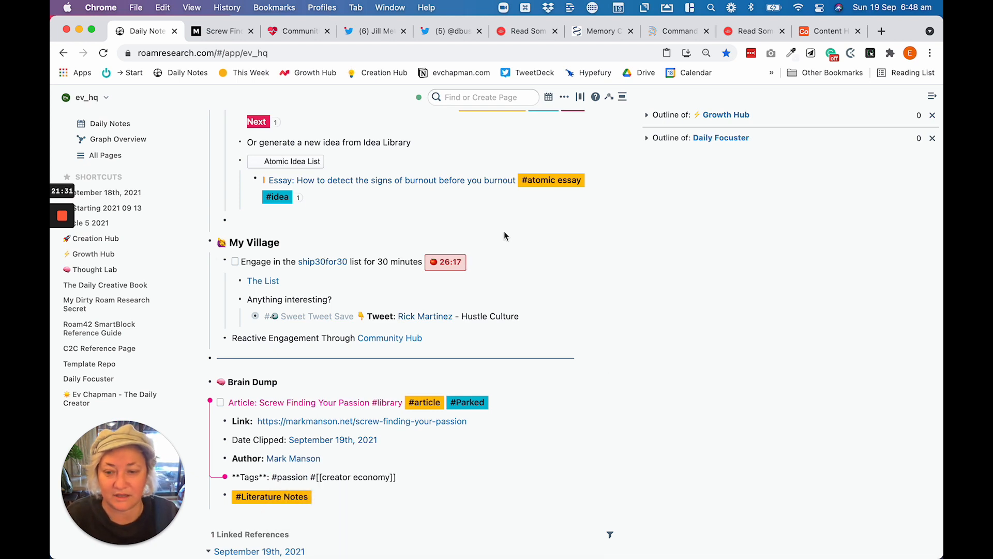
Step: Collapse the clipped article block under Brain Dump and close the article's browser tab
left_click(741, 386)
scroll(235, 291, "down", 3)
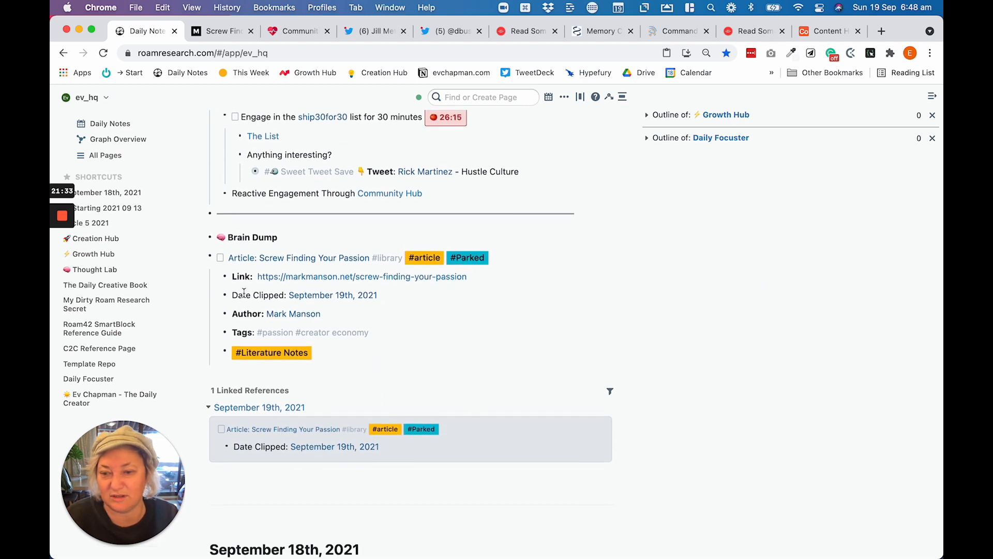
left_click(204, 249)
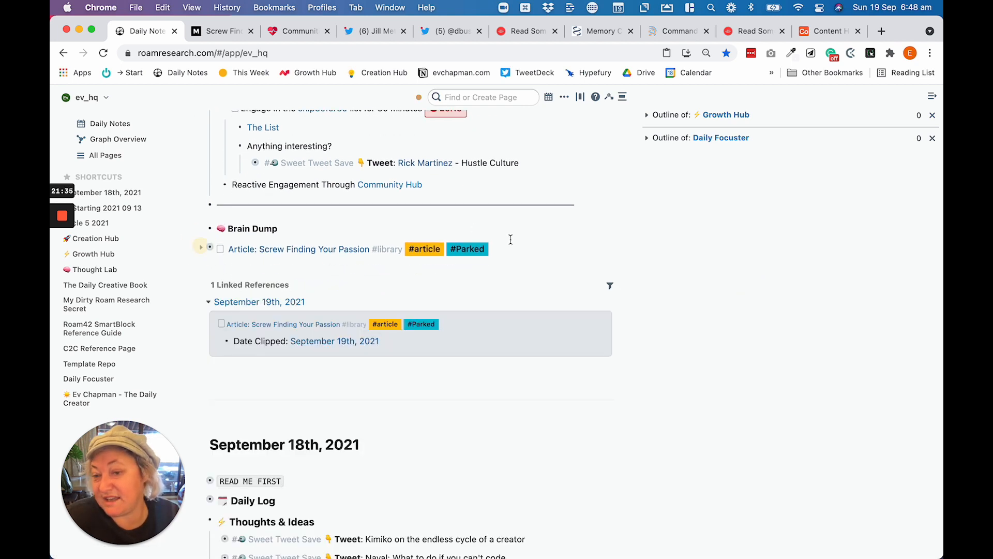
left_click(250, 31)
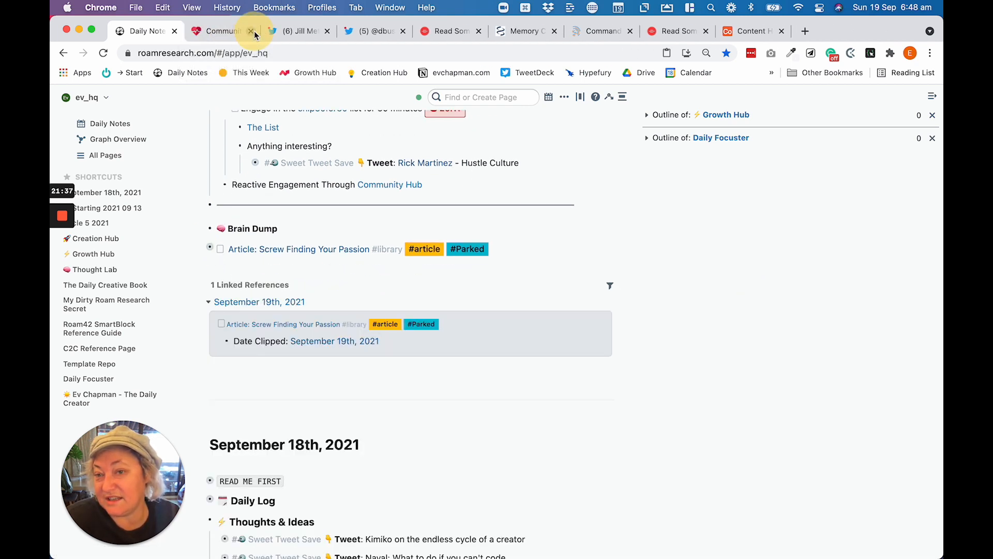
Step: Review the sections of the September 19th, 2021 daily note, from Daily Log down to Brain Dump
scroll(330, 229, "up", 10)
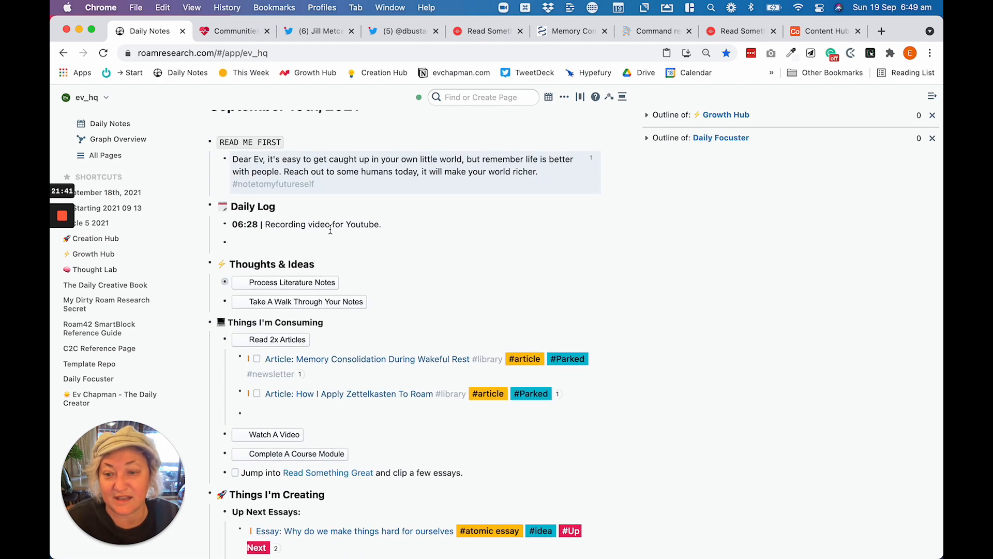
scroll(330, 230, "down", 3)
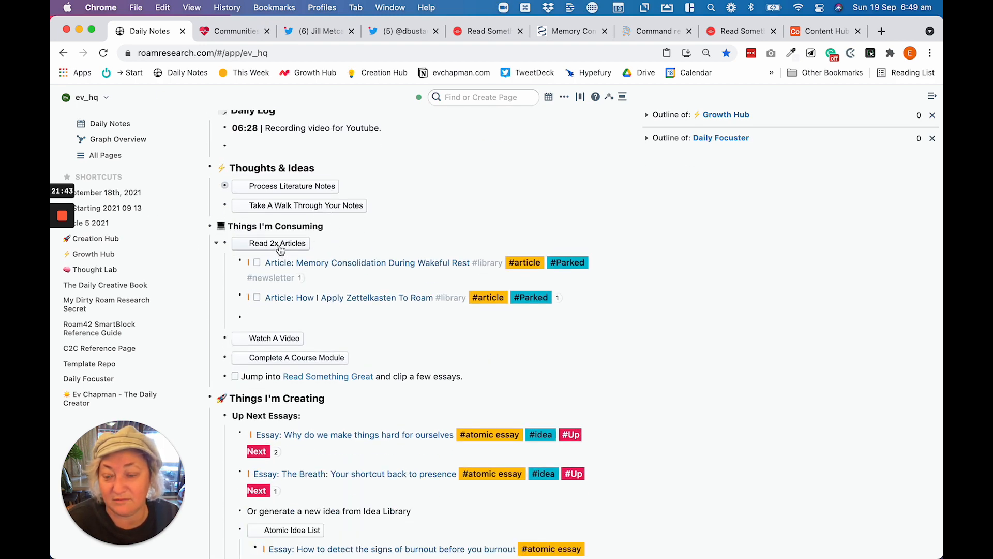
scroll(289, 248, "down", 6)
scroll(295, 245, "down", 9)
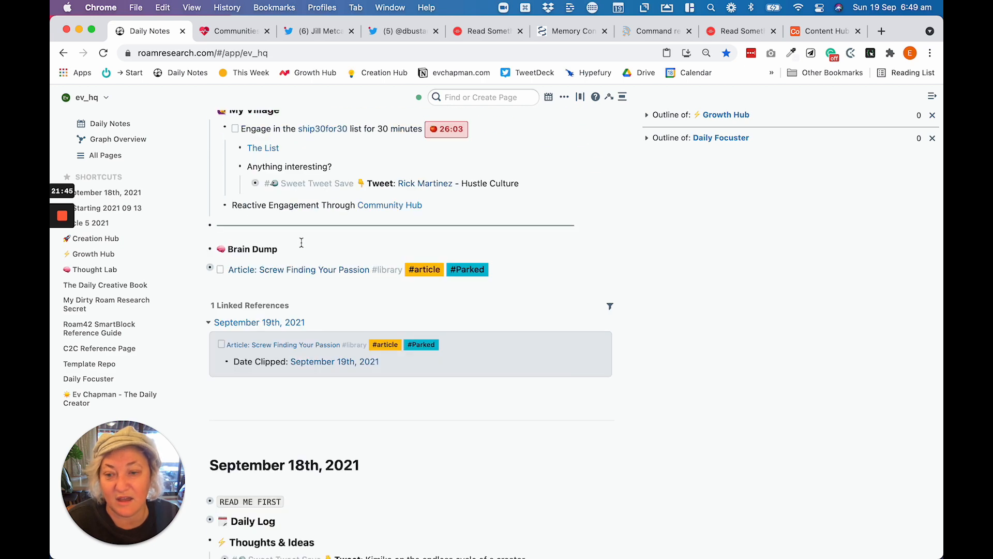
scroll(290, 243, "up", 11)
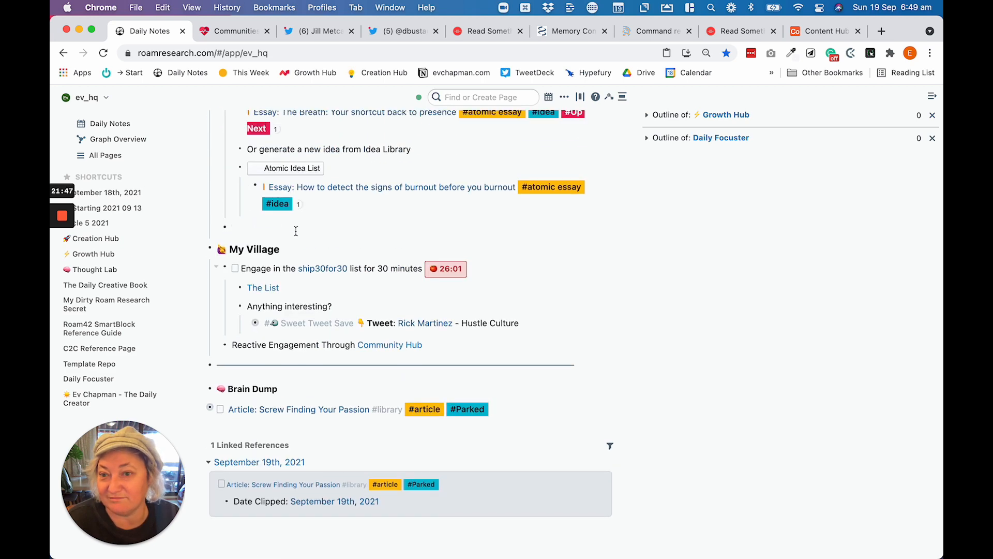
scroll(375, 354, "up", 4)
scroll(375, 354, "up", 3)
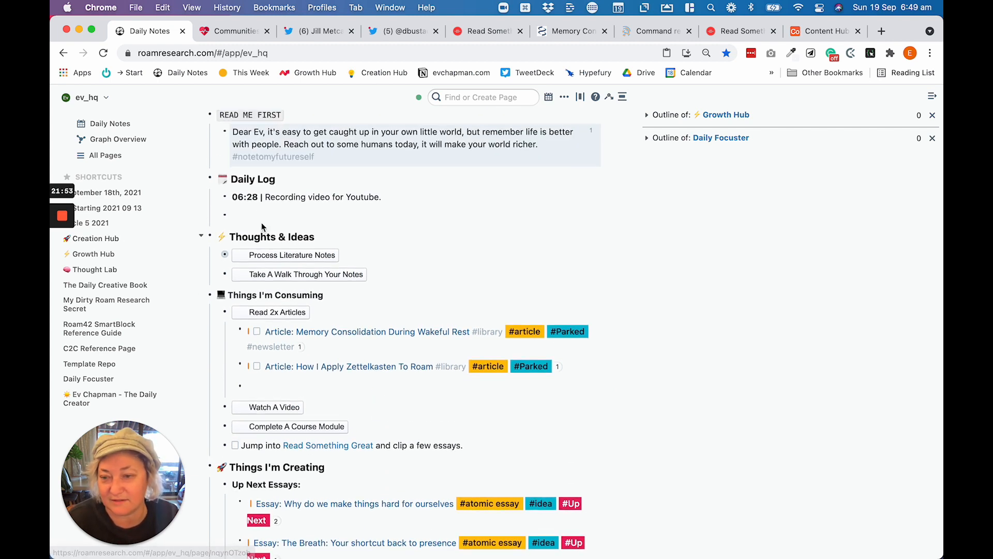
scroll(339, 265, "up", 3)
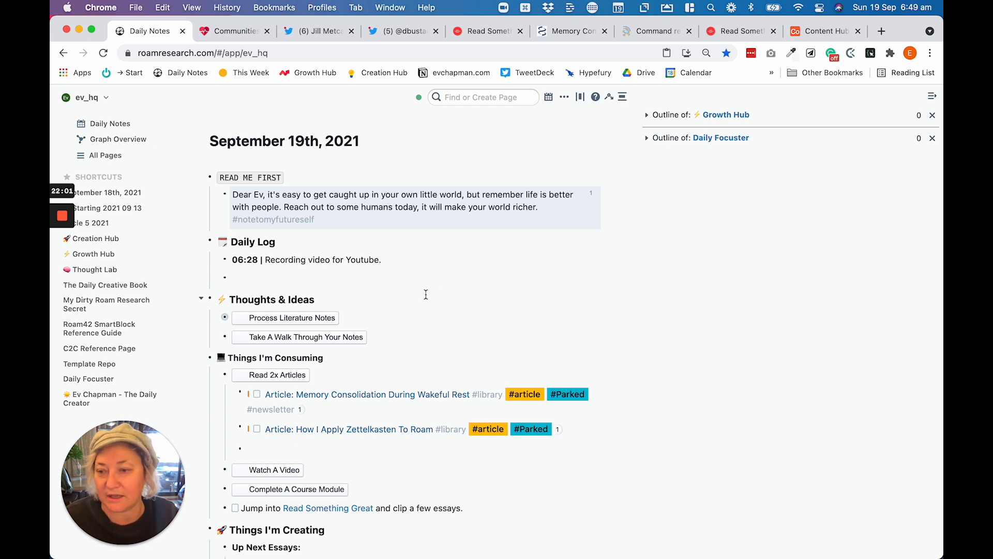
Step: Open Growth Hub in the sidebar beside the daily note and expand its In Progress query
left_click(91, 254, "shift")
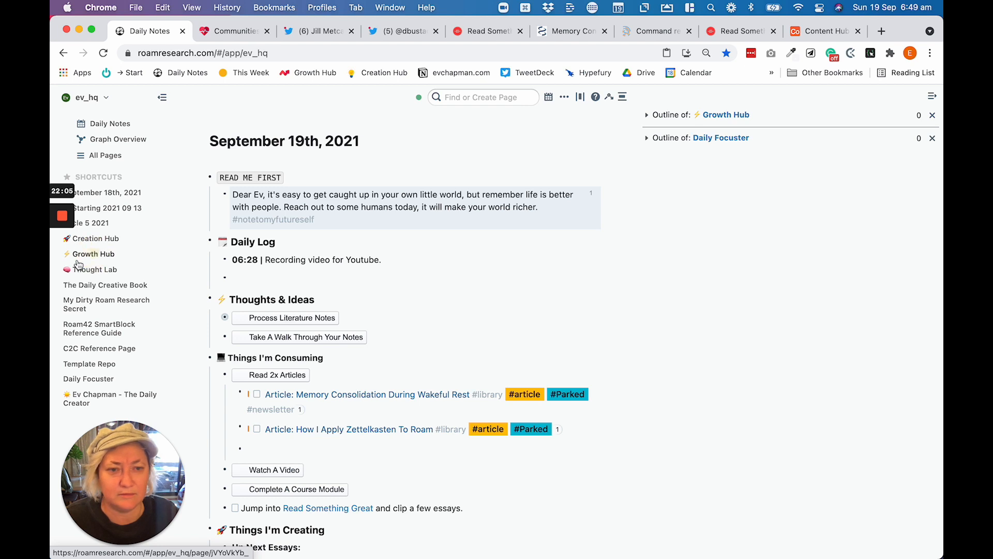
scroll(691, 150, "down", 2)
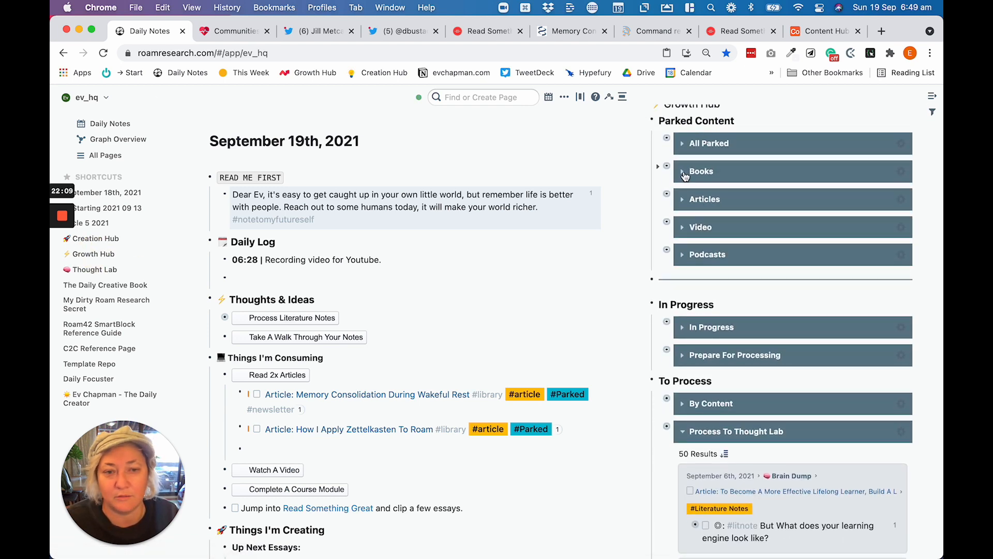
scroll(685, 176, "down", 5)
left_click(683, 201)
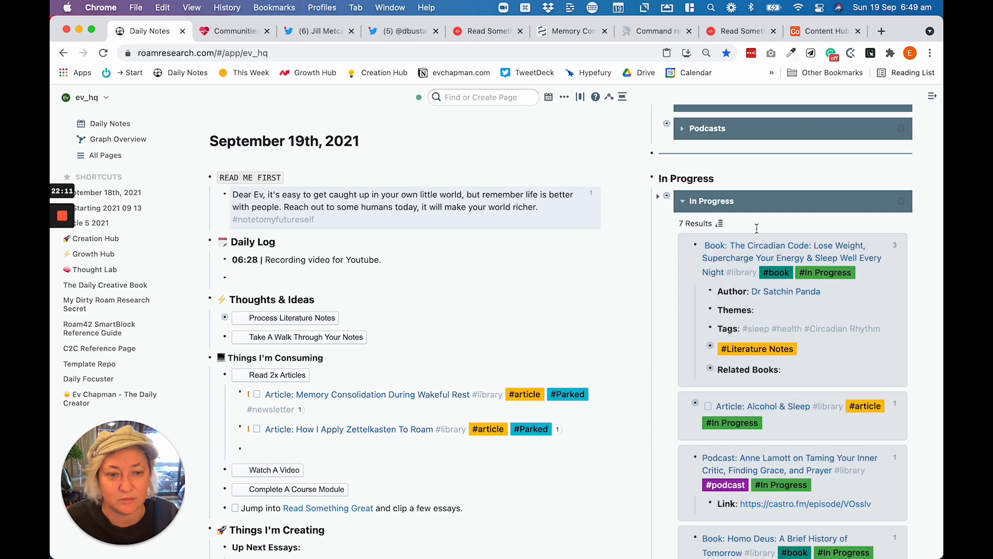
Step: Look over the In Progress results and collapse the entry for the book The Circadian Code
scroll(759, 228, "down", 3)
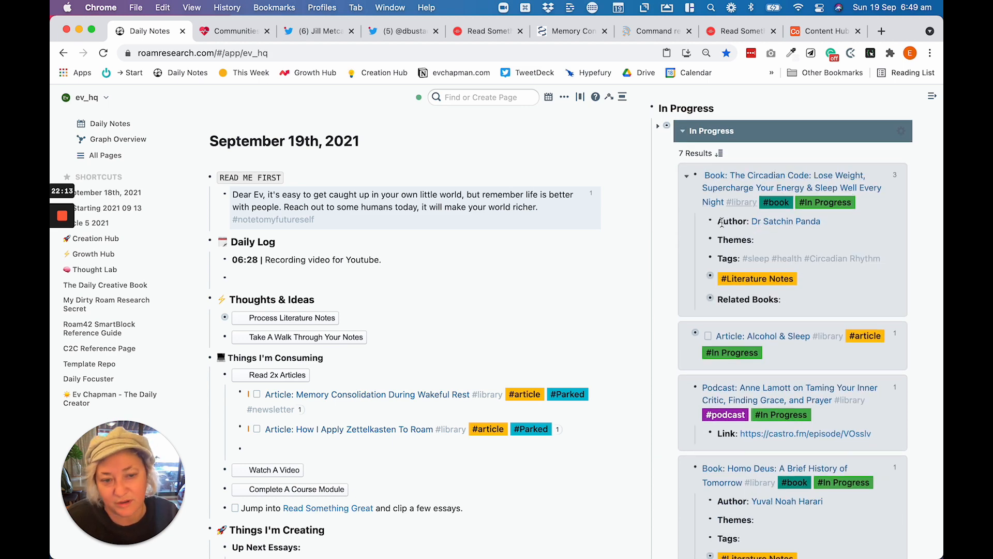
left_click(702, 281)
scroll(703, 233, "down", 3)
scroll(707, 196, "up", 3)
left_click(686, 181)
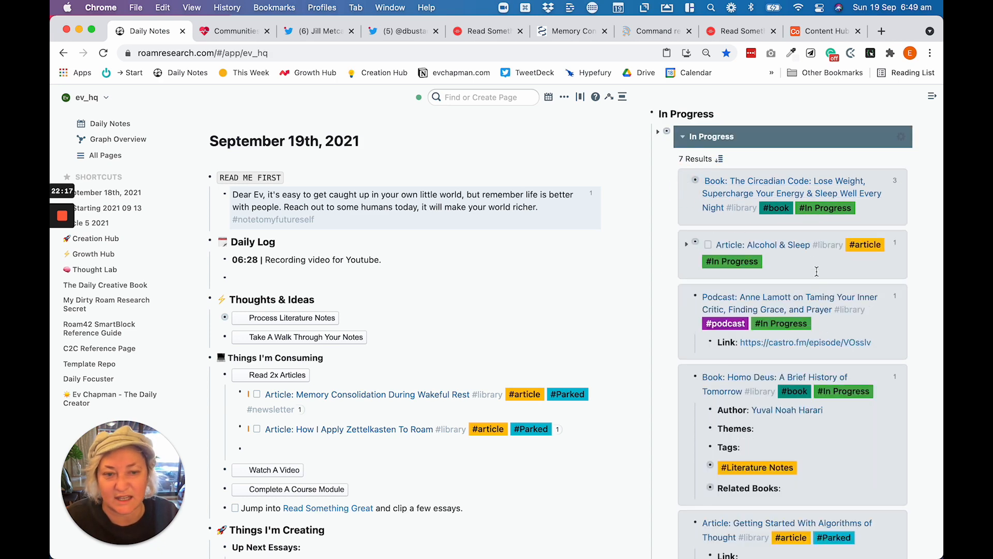
Step: Review the remaining In Progress entries in Growth Hub, from Alcohol & Sleep down to Radical Rest
scroll(740, 233, "down", 2)
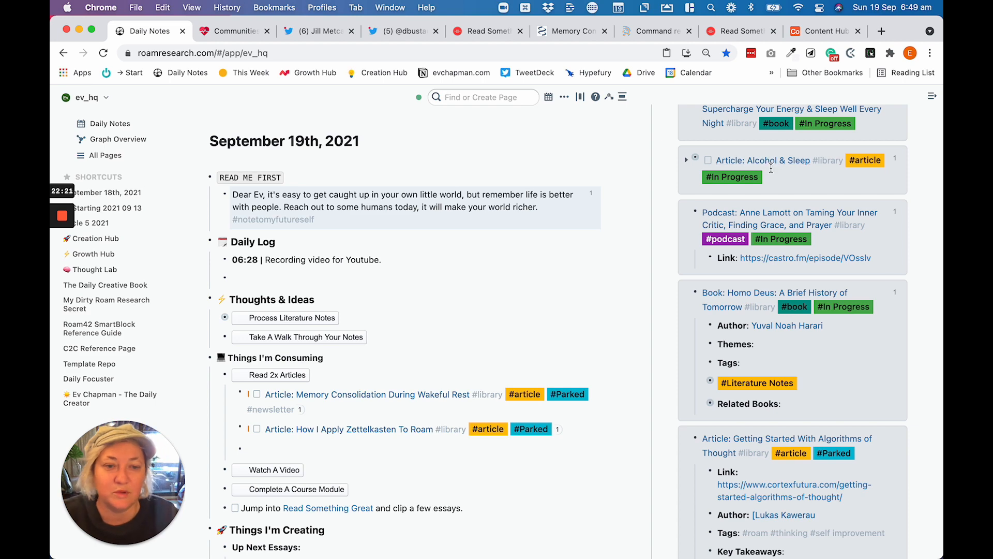
scroll(776, 171, "down", 3)
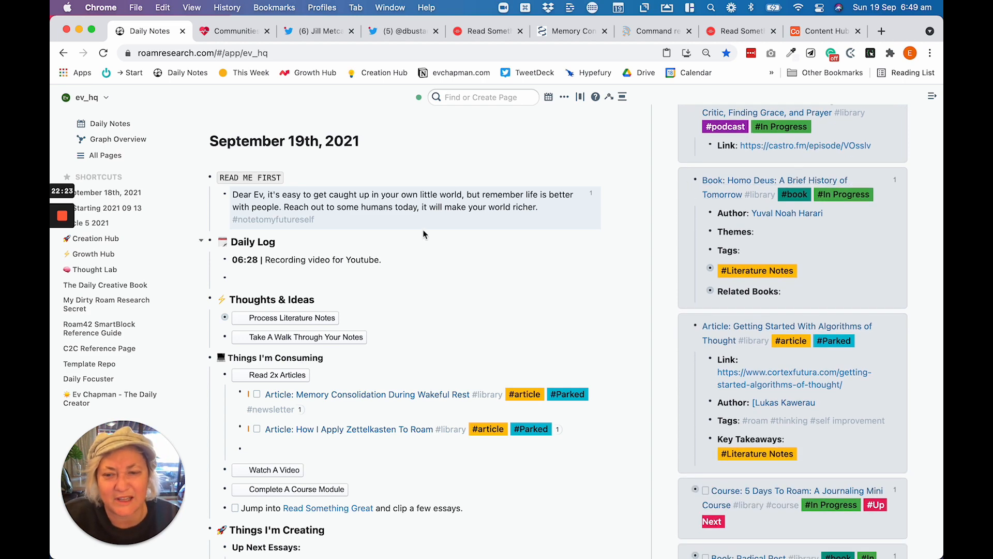
scroll(423, 235, "down", 4)
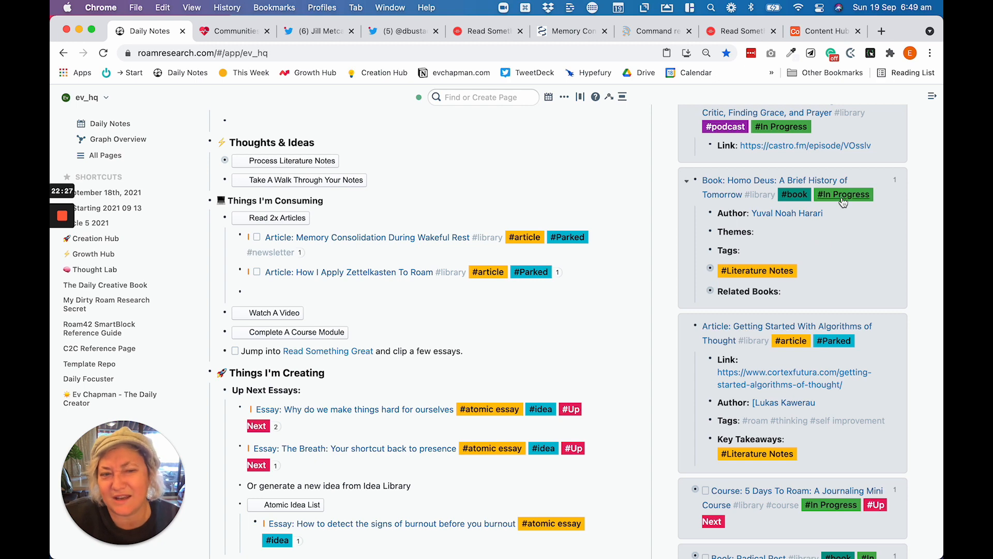
scroll(822, 281, "down", 4)
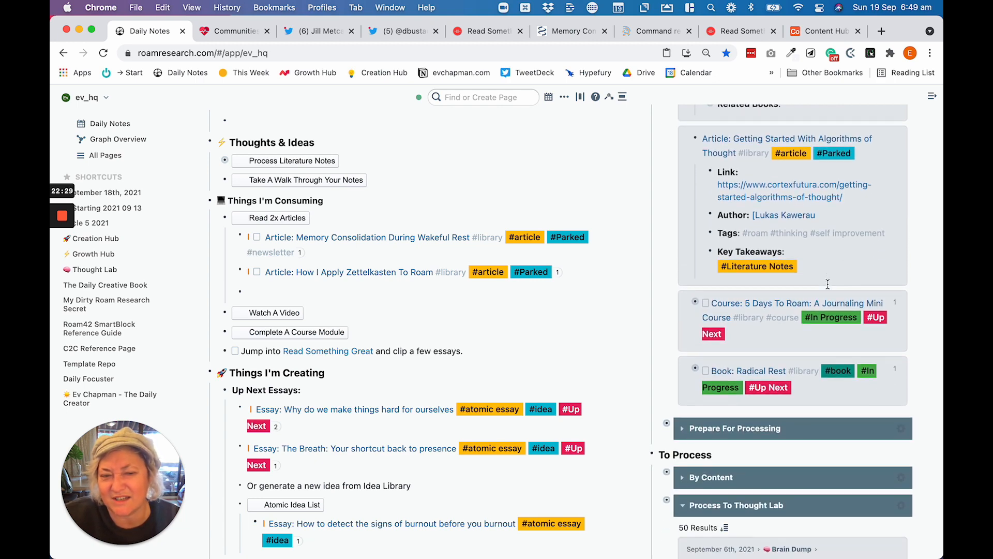
scroll(822, 281, "up", 1)
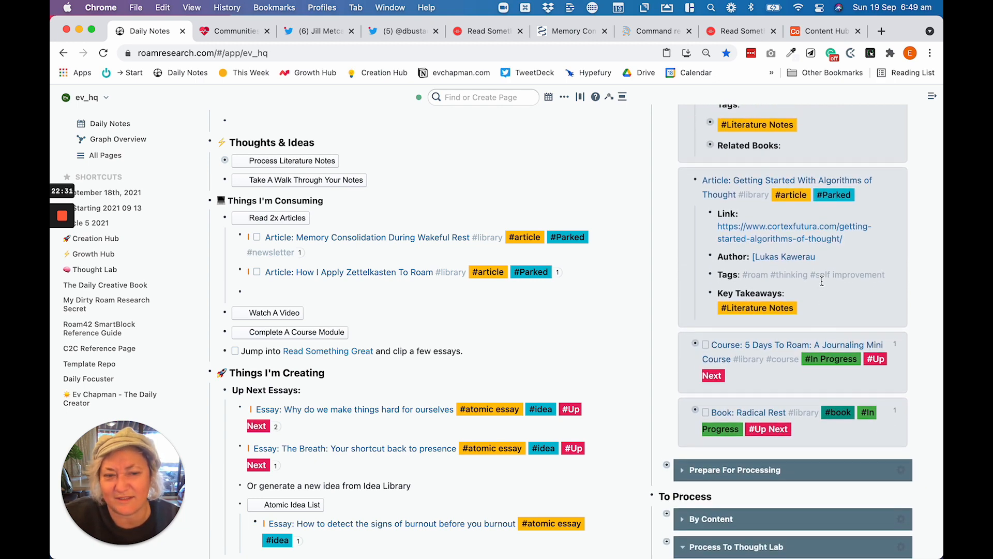
scroll(821, 281, "up", 10)
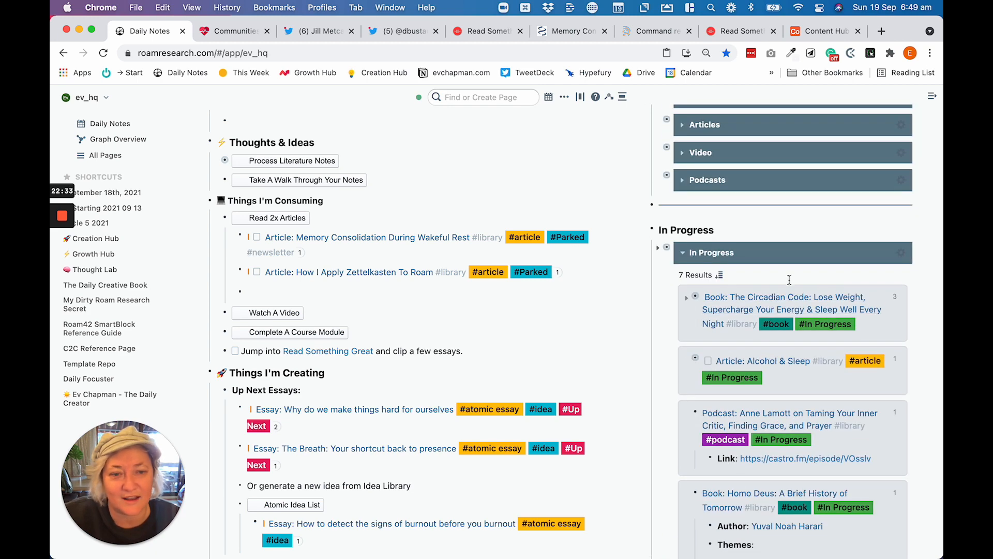
Step: Collapse the In Progress query and the Growth Hub outline in the sidebar
left_click(687, 254)
scroll(859, 173, "up", 3)
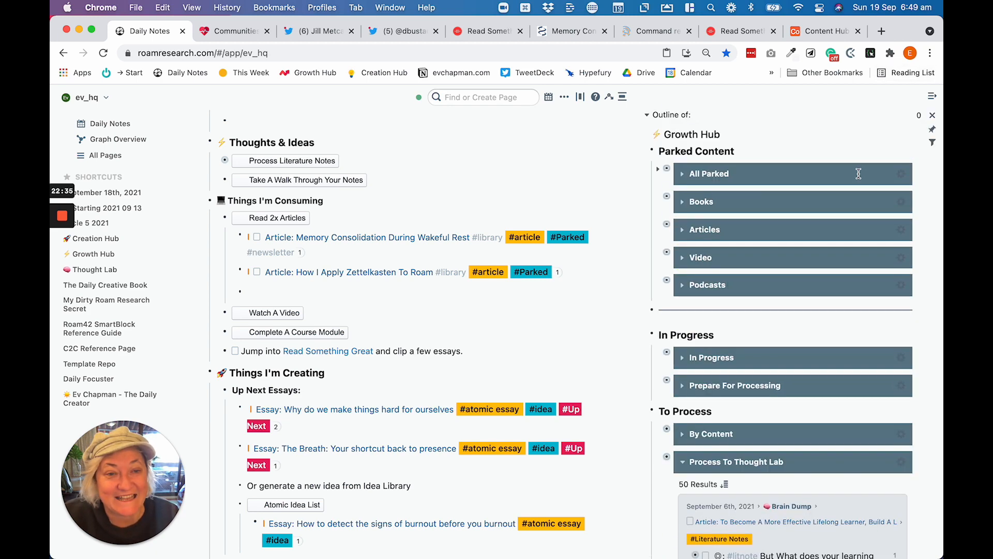
left_click(932, 115)
Step: Look over the whole September 19th, 2021 daily note down to its linked references and return to its start
scroll(287, 349, "up", 3)
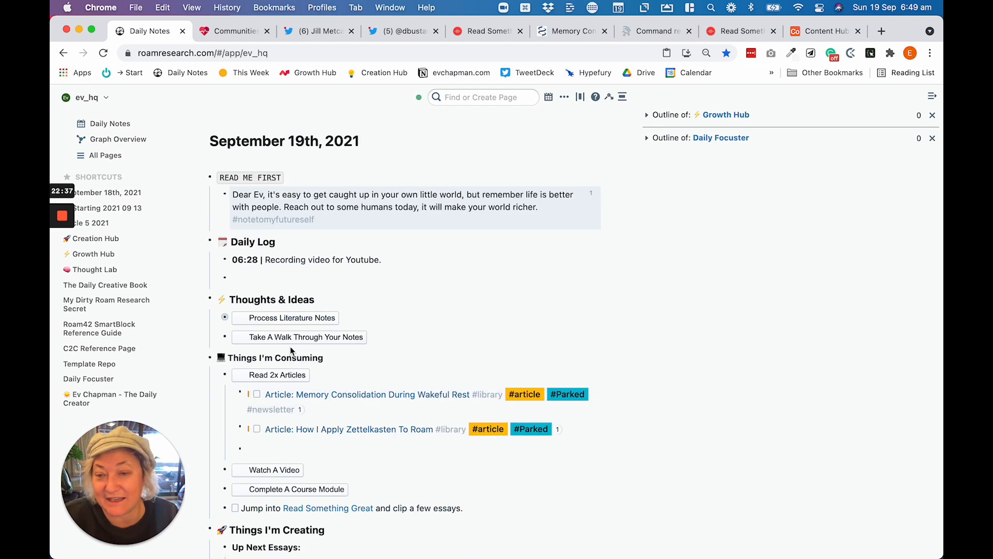
scroll(344, 396, "down", 10)
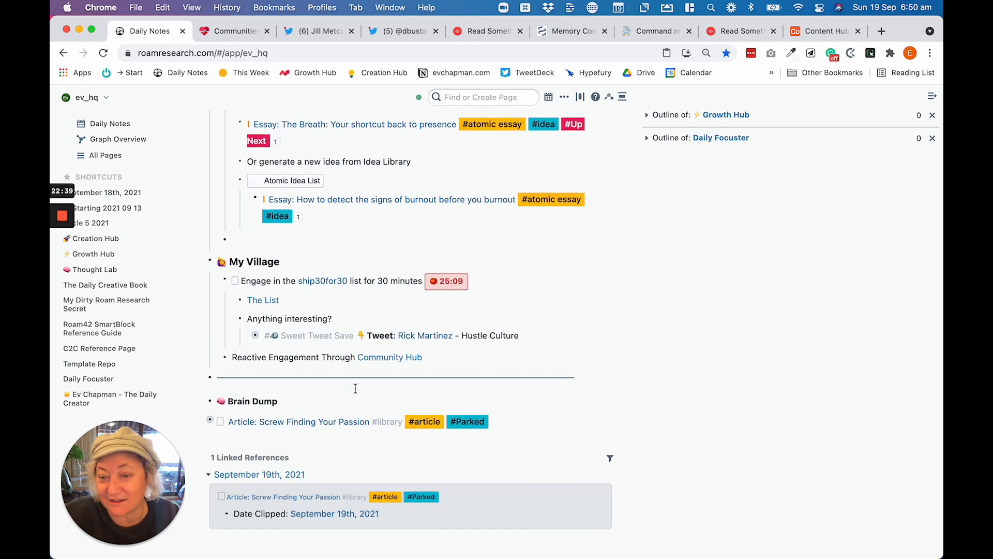
scroll(343, 321, "up", 10)
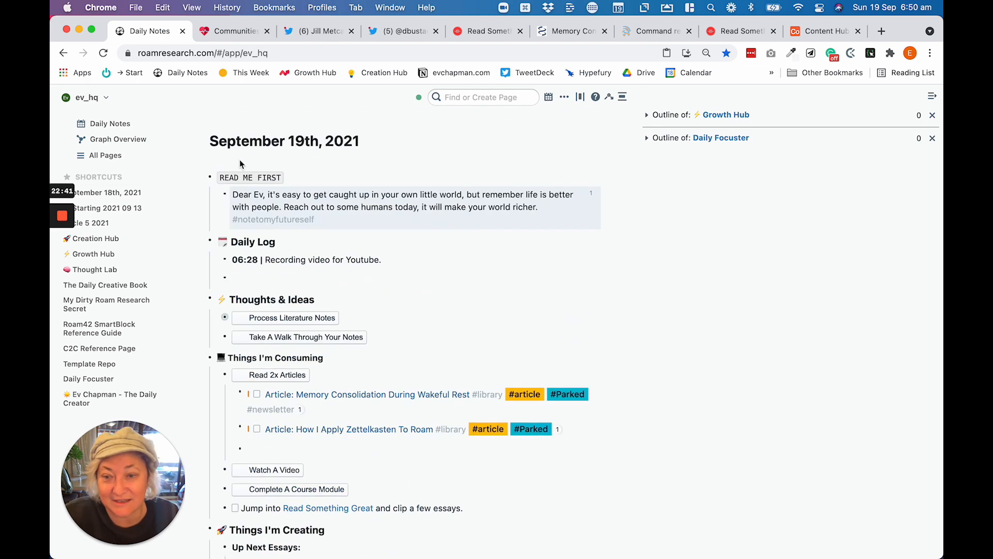